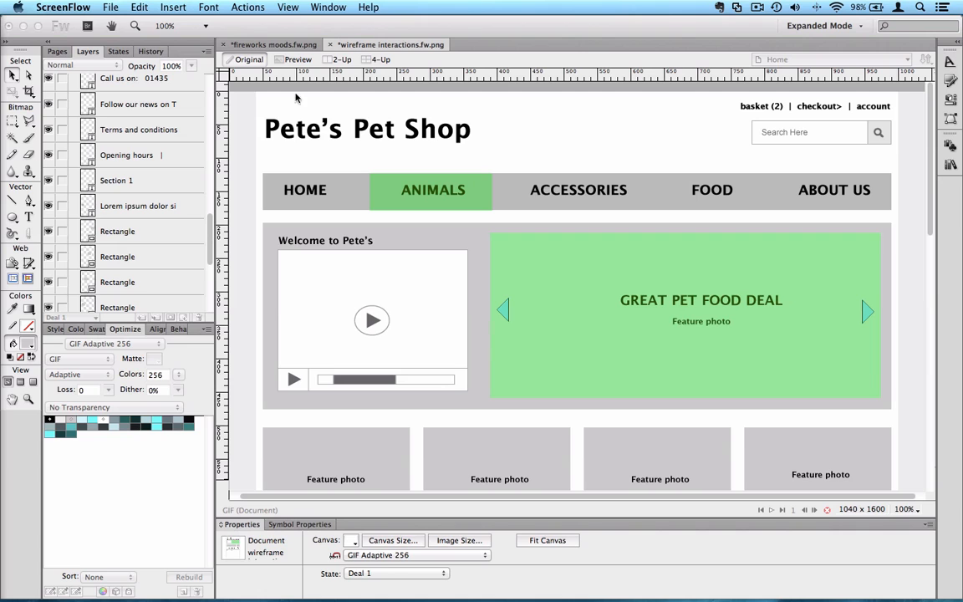
# - Review the Happy and Minimal mood boards, and look through the wireframe pages from the Animals landing page to the Dogs landing page
pyautogui.click(250, 43)
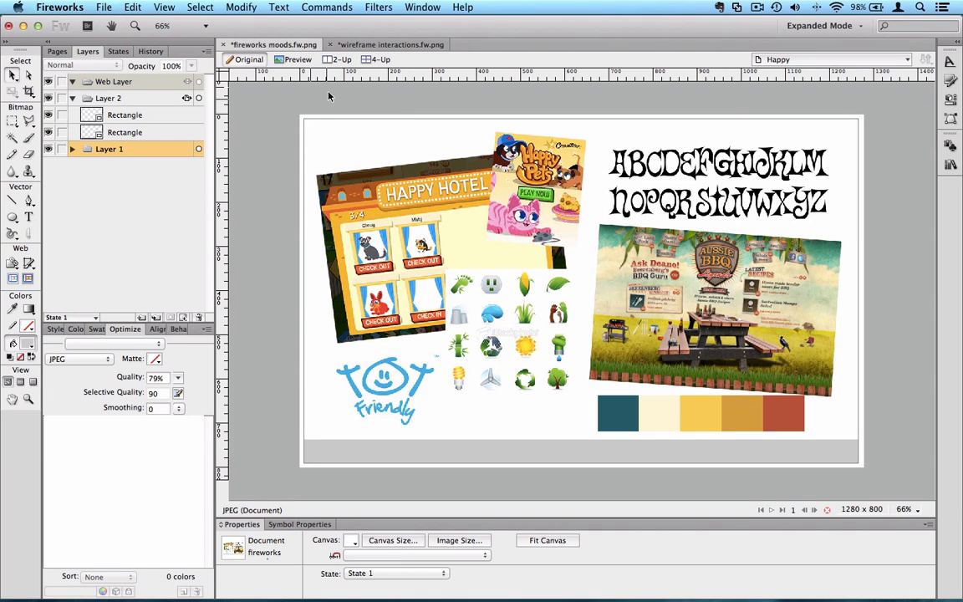
pyautogui.press('y')
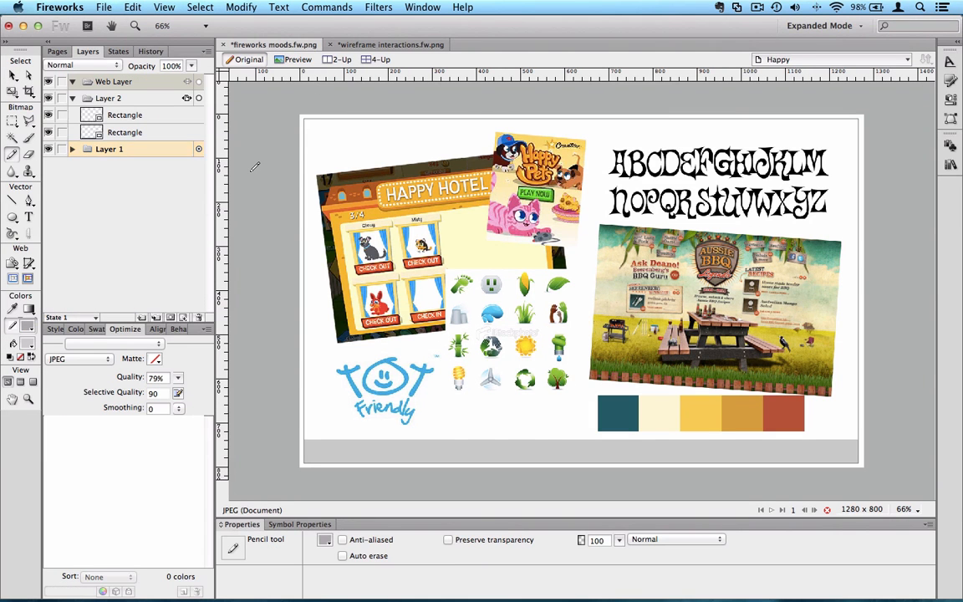
pyautogui.press('pagedown')
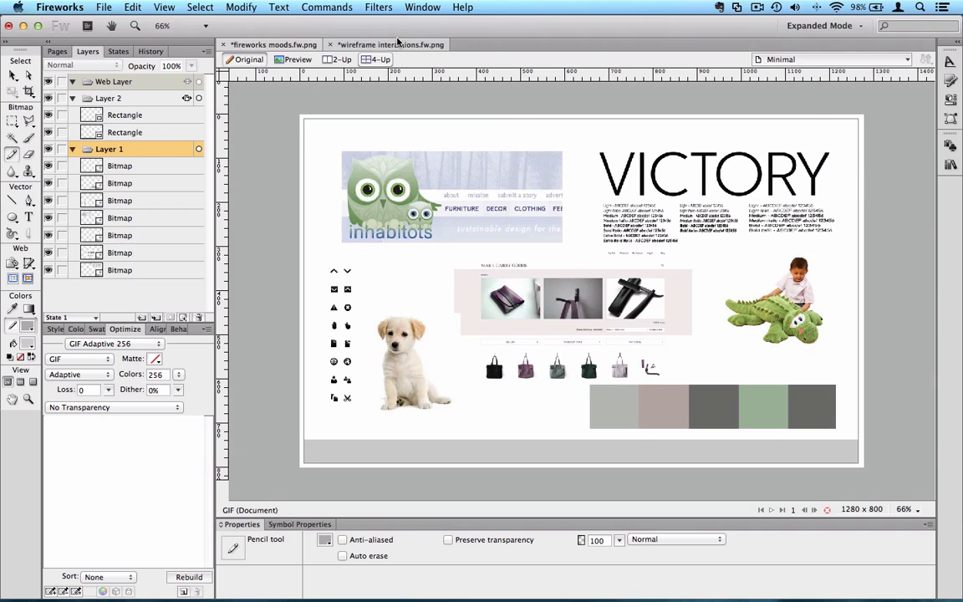
pyautogui.click(400, 43)
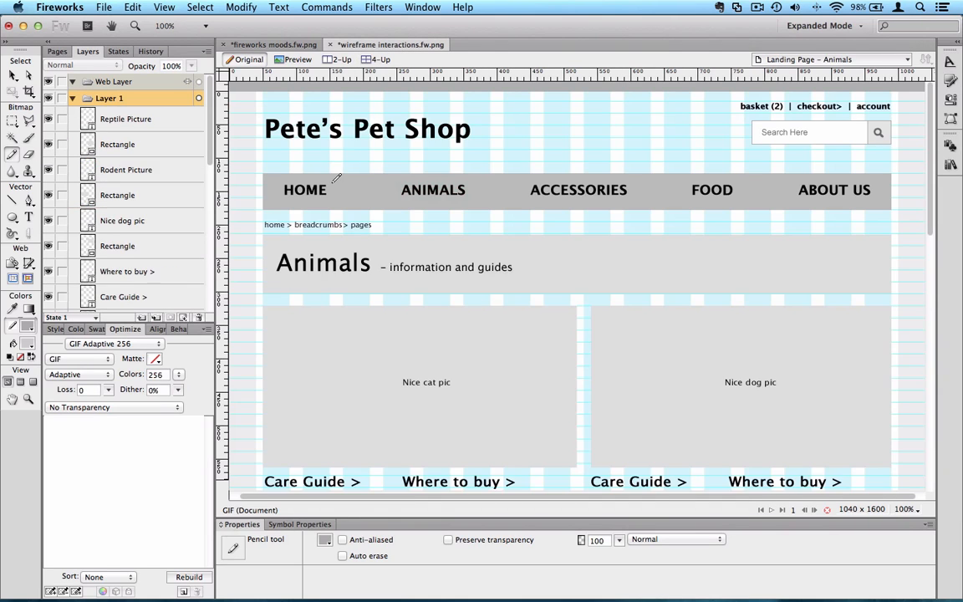
pyautogui.press('pagedown')
pyautogui.press('pagedown')
pyautogui.press('pagedown')
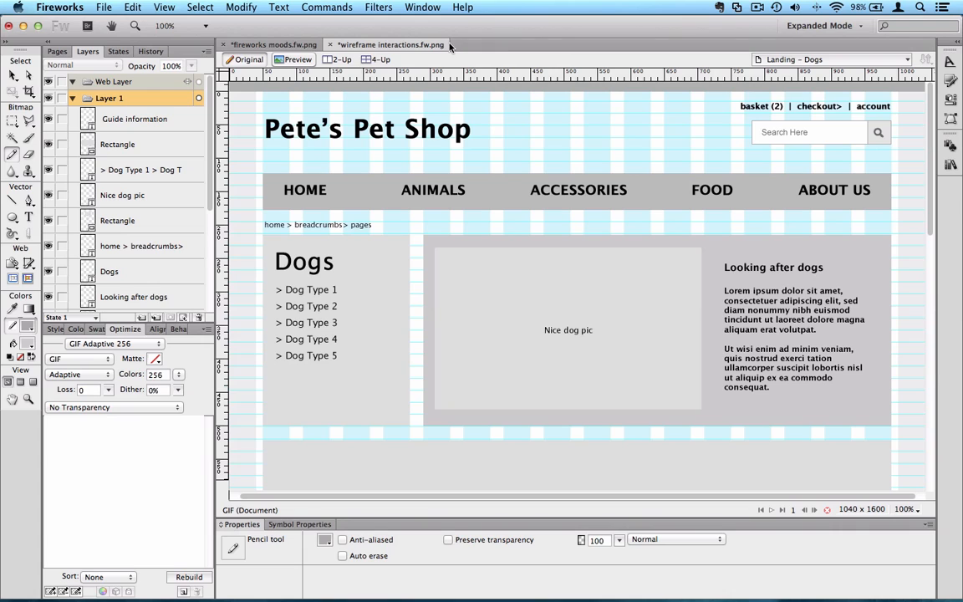
# - Create a new blank document with an 800 by 800 pixel white canvas
pyautogui.click(103, 7)
pyautogui.click(111, 24)
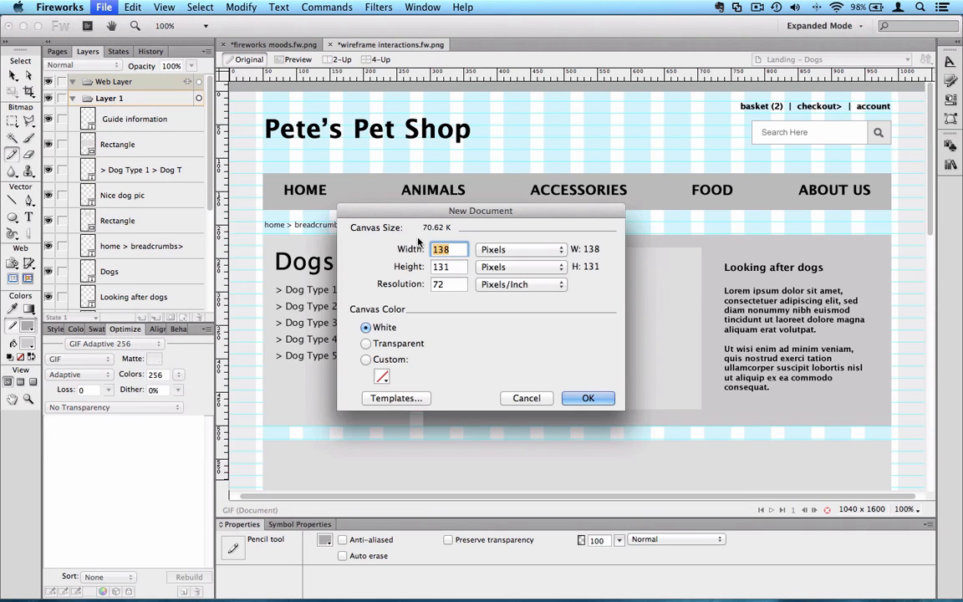
pyautogui.write('800')
pyautogui.press('Tab')
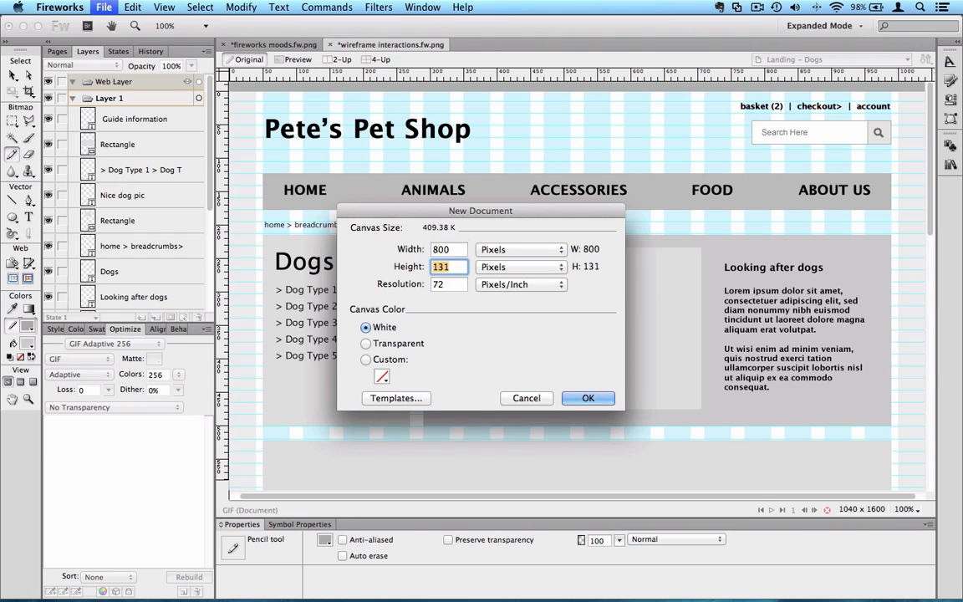
pyautogui.write('800')
pyautogui.press('Return')
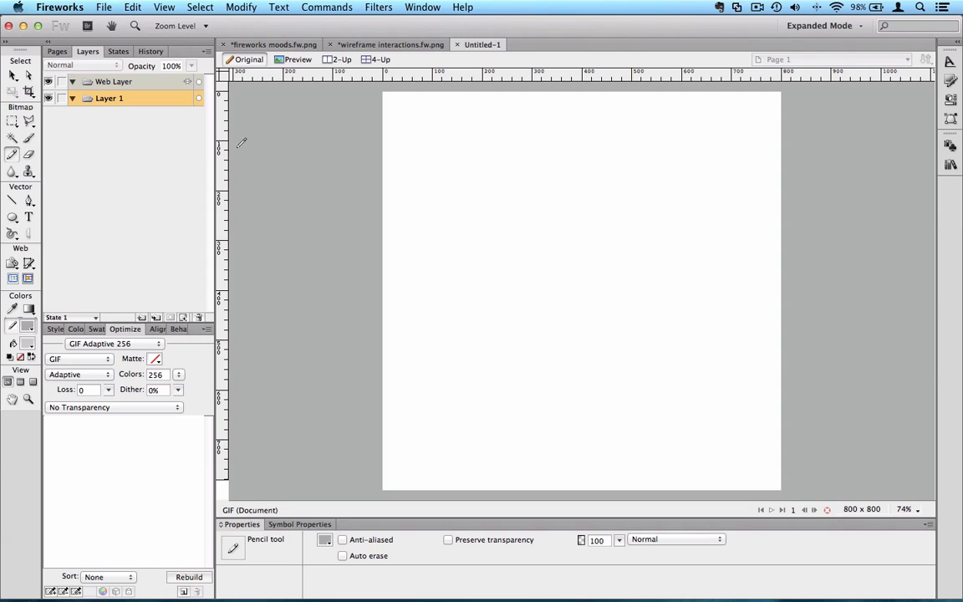
# - Draw a Star auto shape about 371 px wide and 353 px high near the middle of the canvas
pyautogui.click(14, 219)
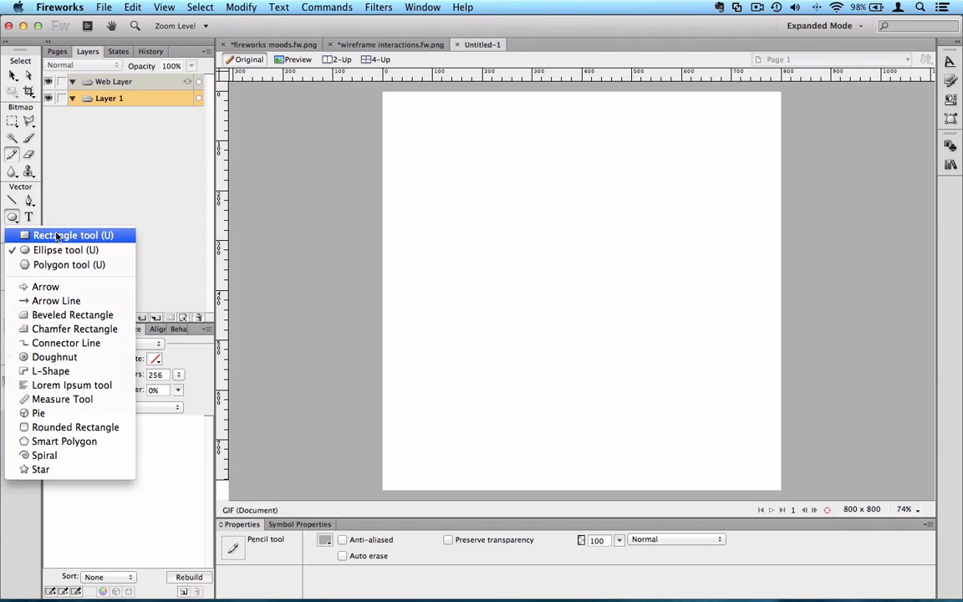
pyautogui.click(14, 199)
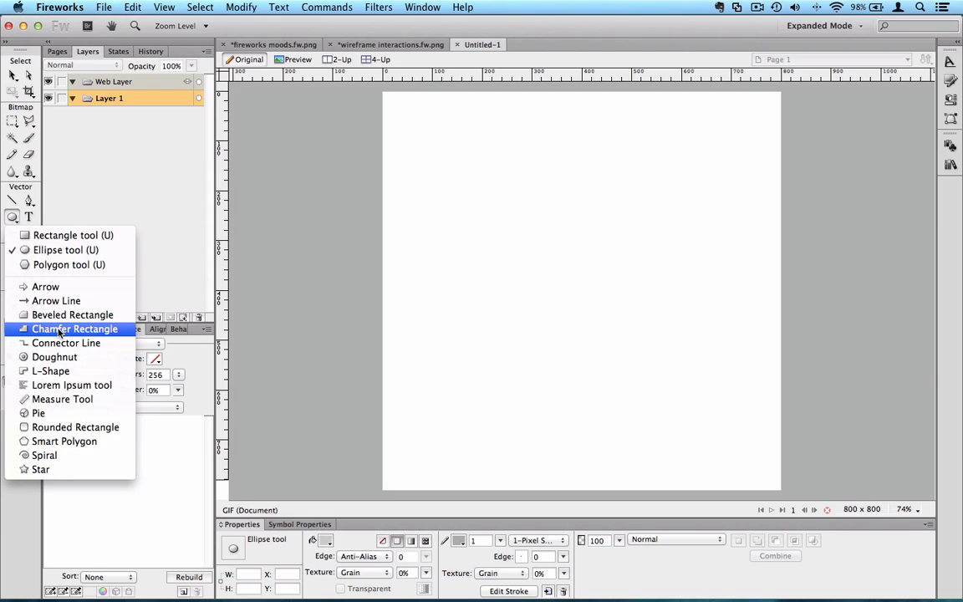
pyautogui.click(76, 470)
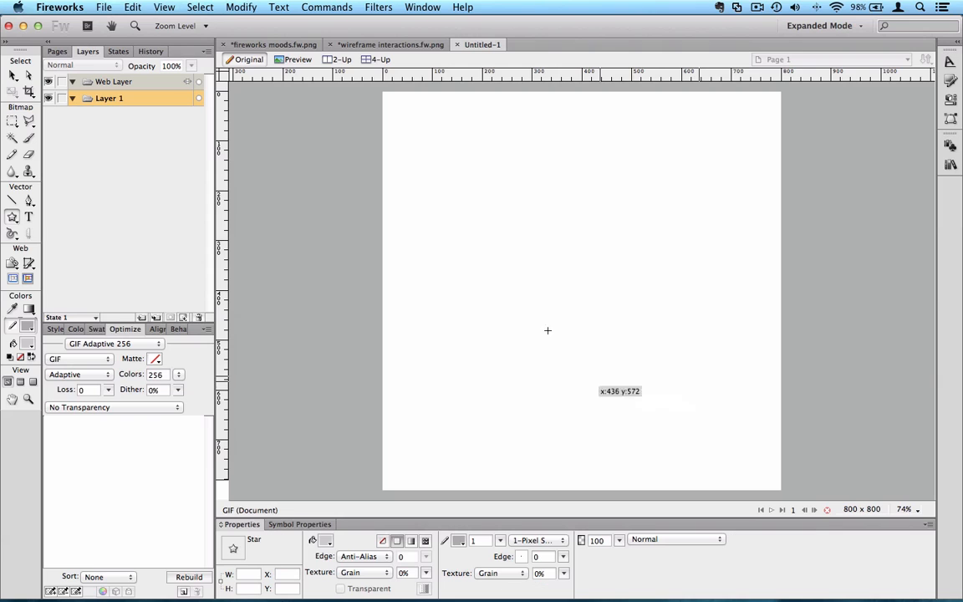
pyautogui.moveTo(486, 228); pyautogui.dragTo(678, 402)
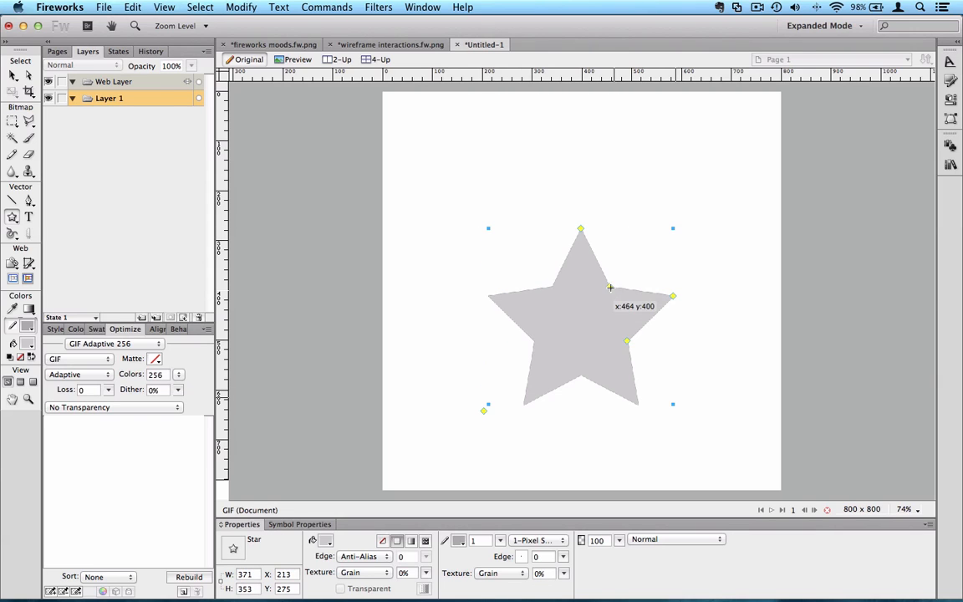
pyautogui.moveTo(565, 285); pyautogui.dragTo(608, 326)
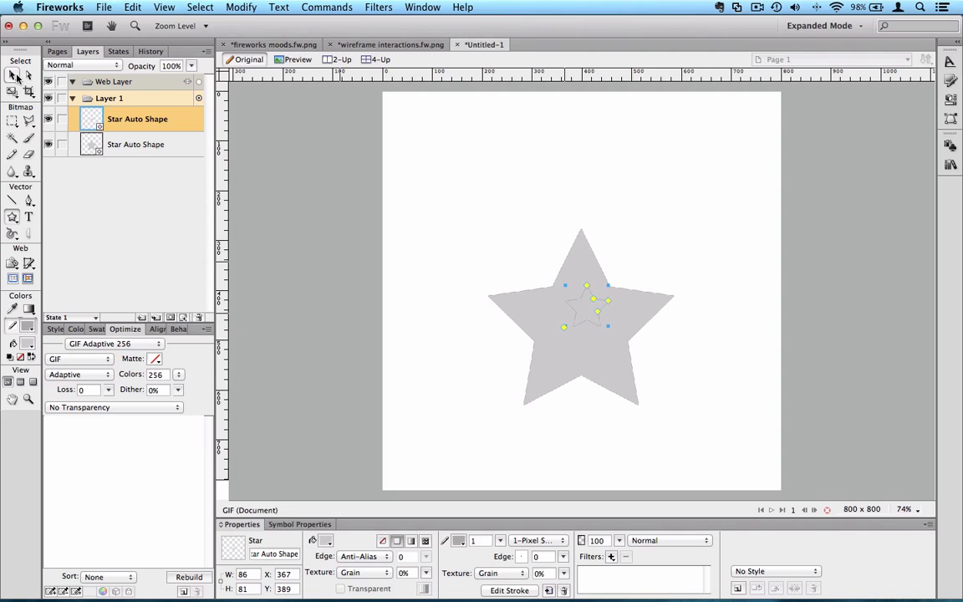
pyautogui.click(15, 76)
pyautogui.press('Delete')
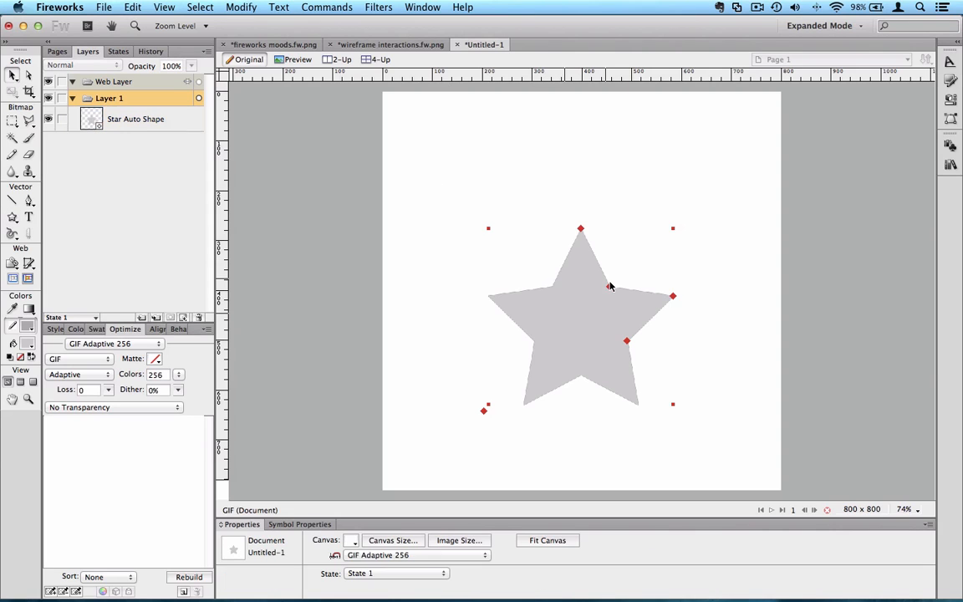
# - Try adjusting the star's inner points and moving it up the canvas, and delete the star
pyautogui.click(612, 289)
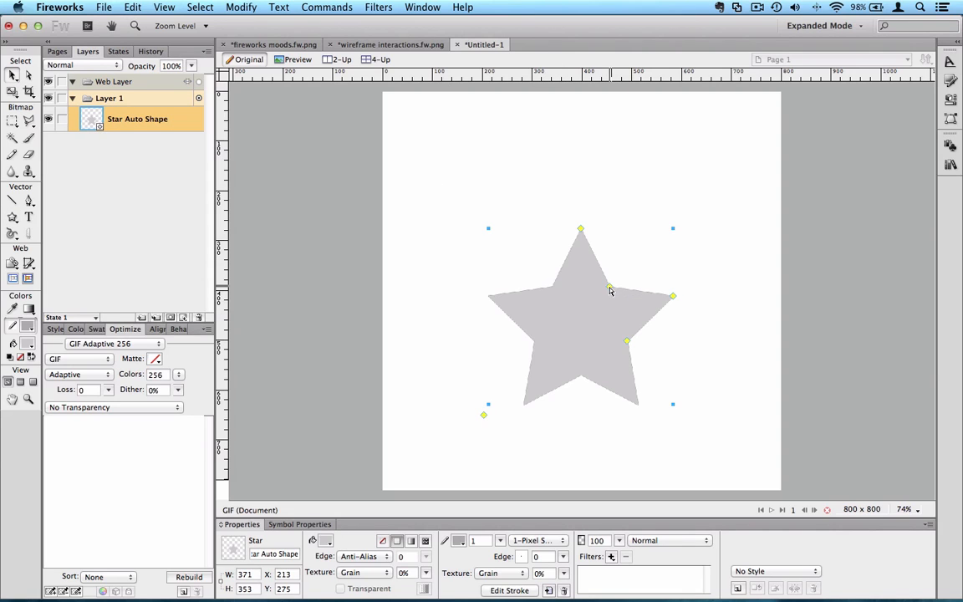
pyautogui.moveTo(610, 289); pyautogui.dragTo(539, 261)
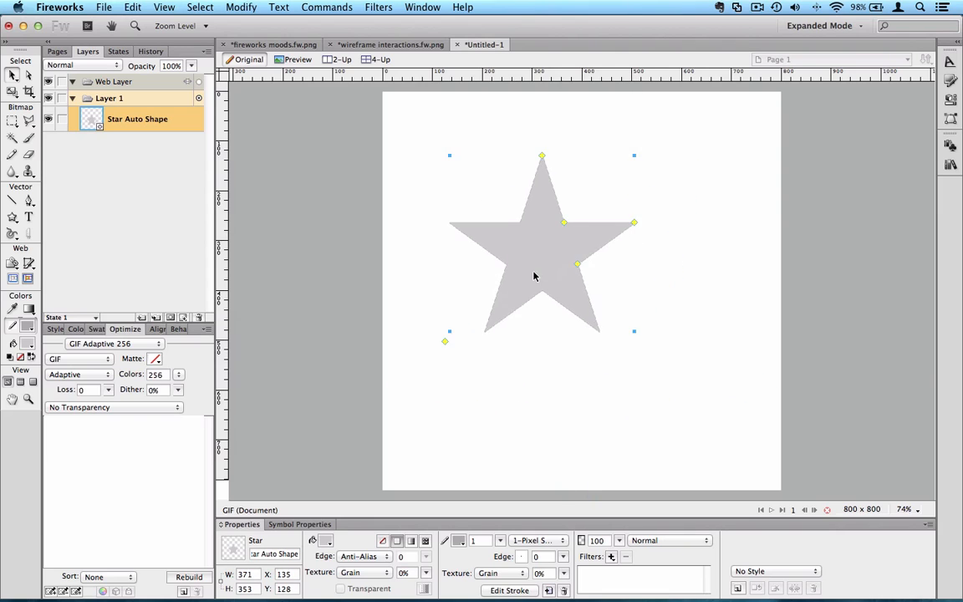
pyautogui.press('Delete')
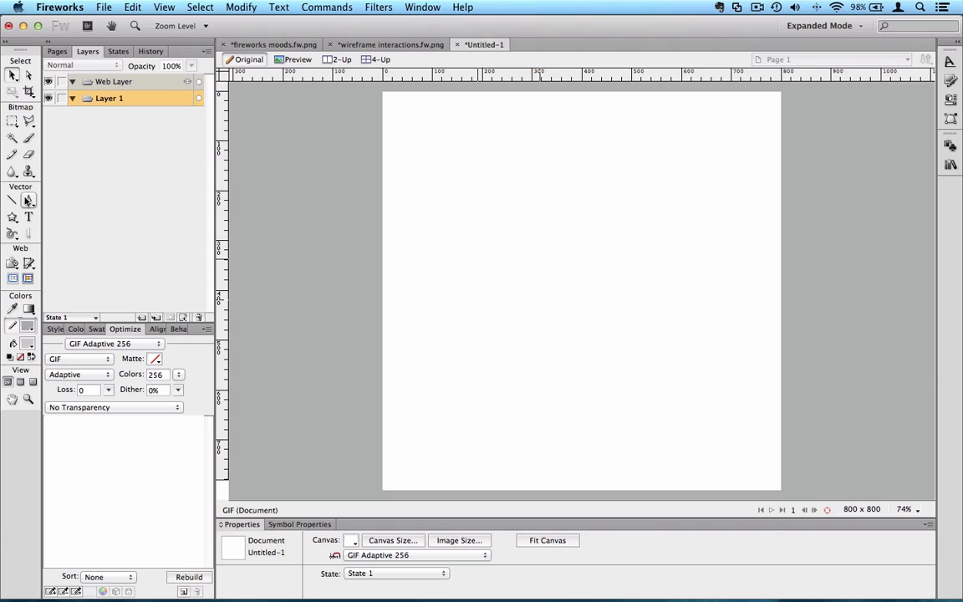
# - Draw a closed freeform shape of flowing curves with the Pen tool, about 714 px wide and 625 px high
pyautogui.moveTo(28, 201); pyautogui.dragTo(63, 220)
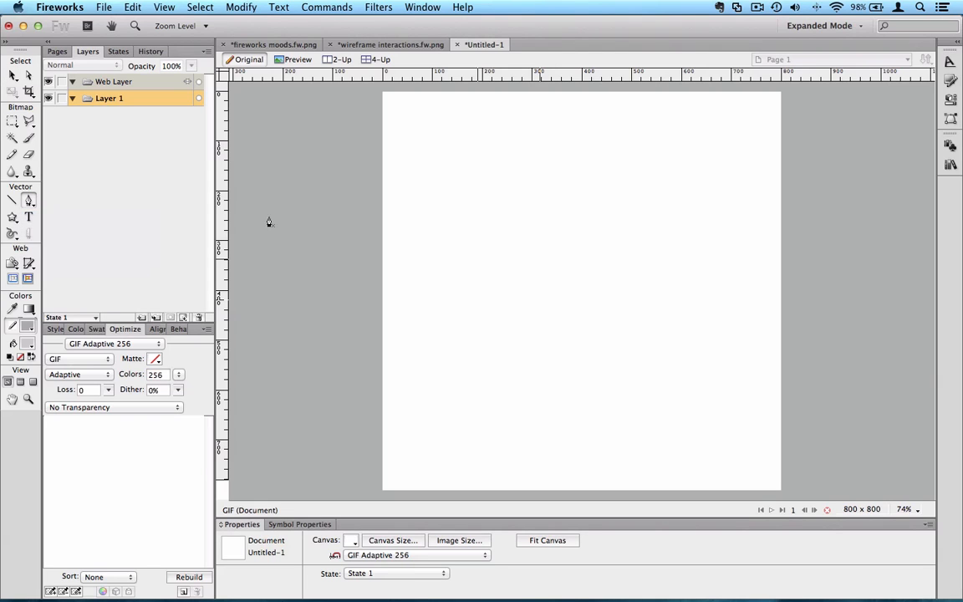
pyautogui.click(484, 180)
pyautogui.moveTo(626, 193); pyautogui.dragTo(711, 327)
pyautogui.moveTo(744, 405); pyautogui.dragTo(704, 441)
pyautogui.moveTo(573, 446); pyautogui.dragTo(526, 329)
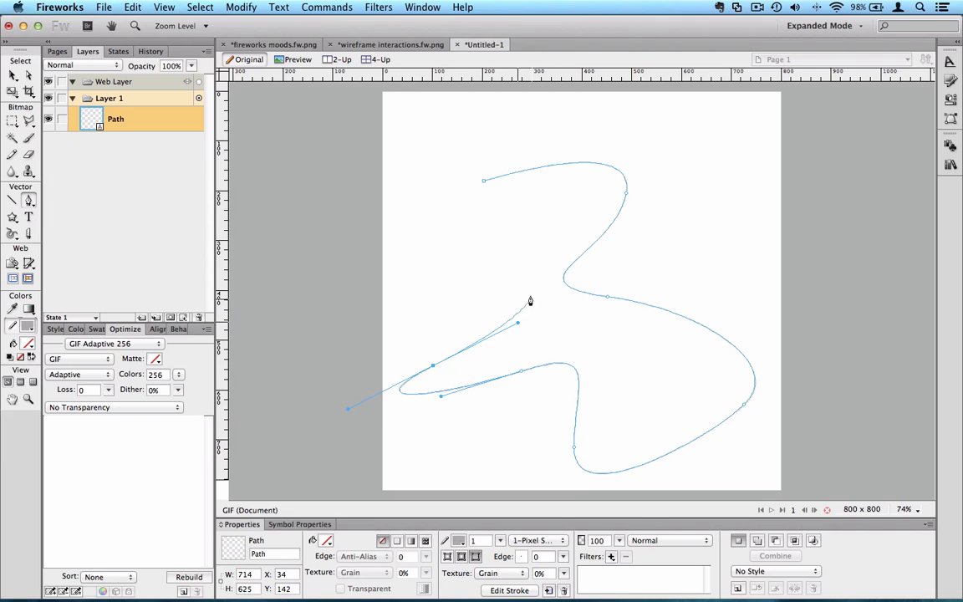
pyautogui.moveTo(521, 273); pyautogui.dragTo(485, 277)
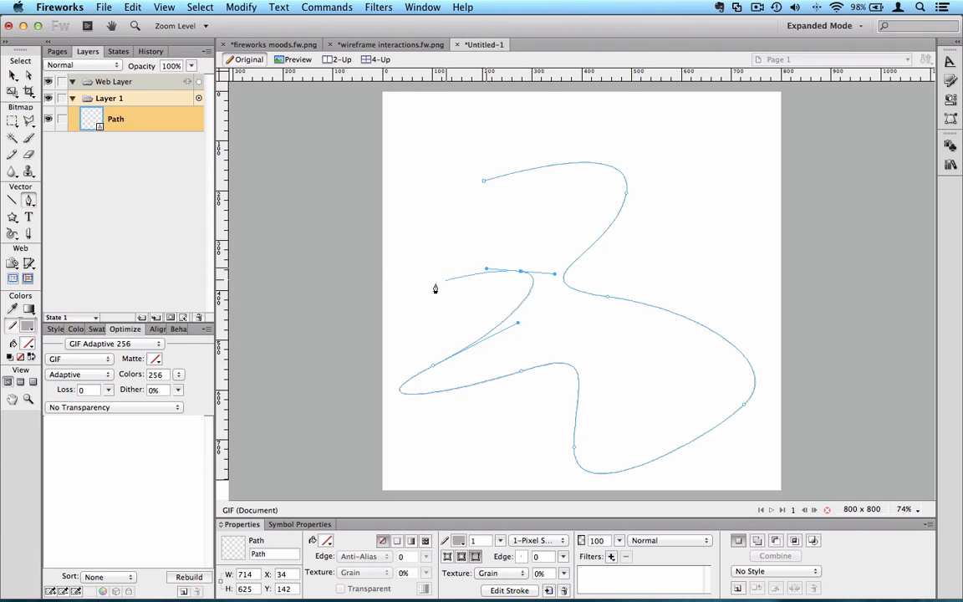
pyautogui.moveTo(440, 244); pyautogui.dragTo(474, 187)
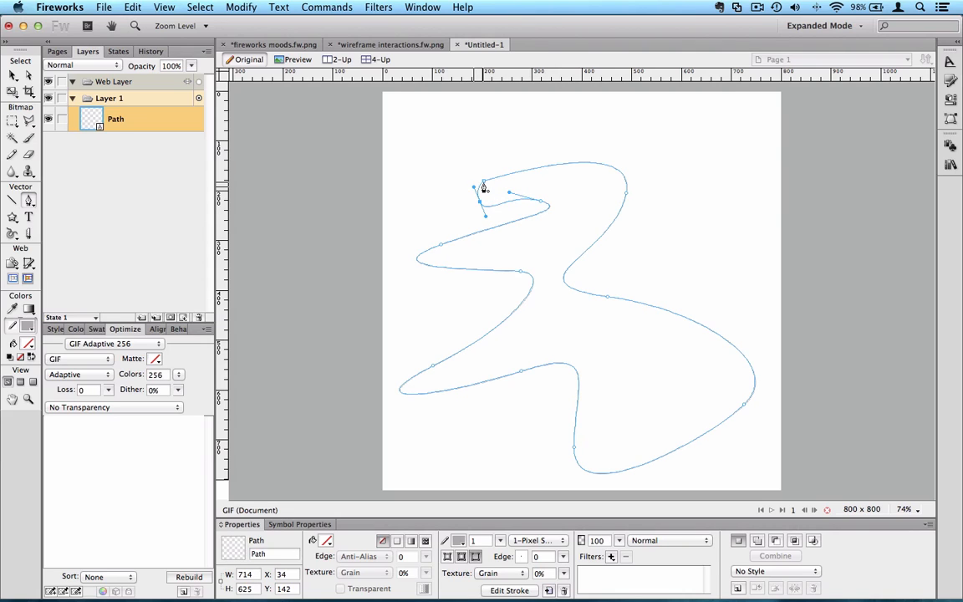
pyautogui.click(484, 186)
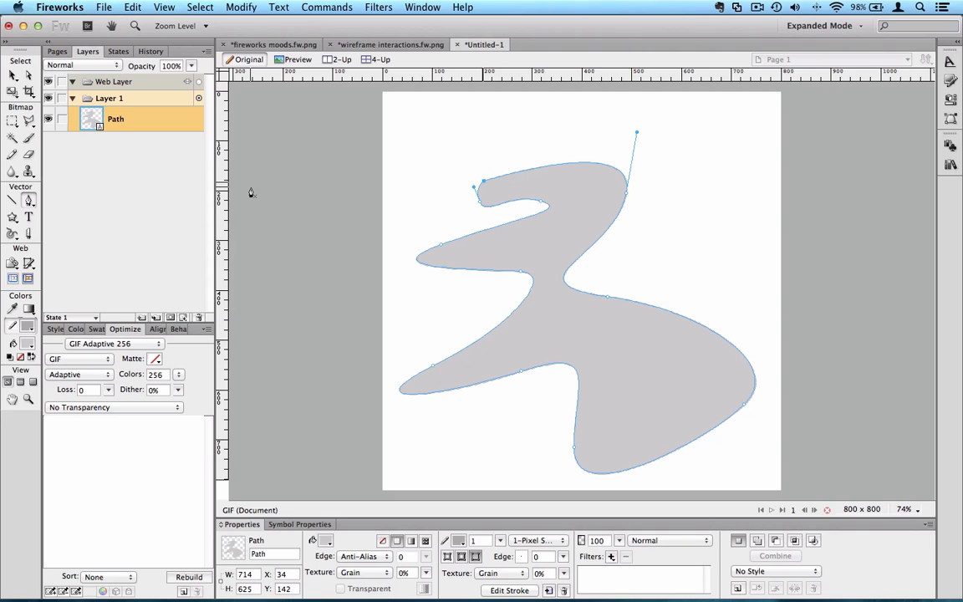
# - Move the freeform shape to about X 63, Y 104 and bring up the path editing commands
pyautogui.click(12, 75)
pyautogui.click(458, 168)
pyautogui.moveTo(565, 187); pyautogui.dragTo(583, 176)
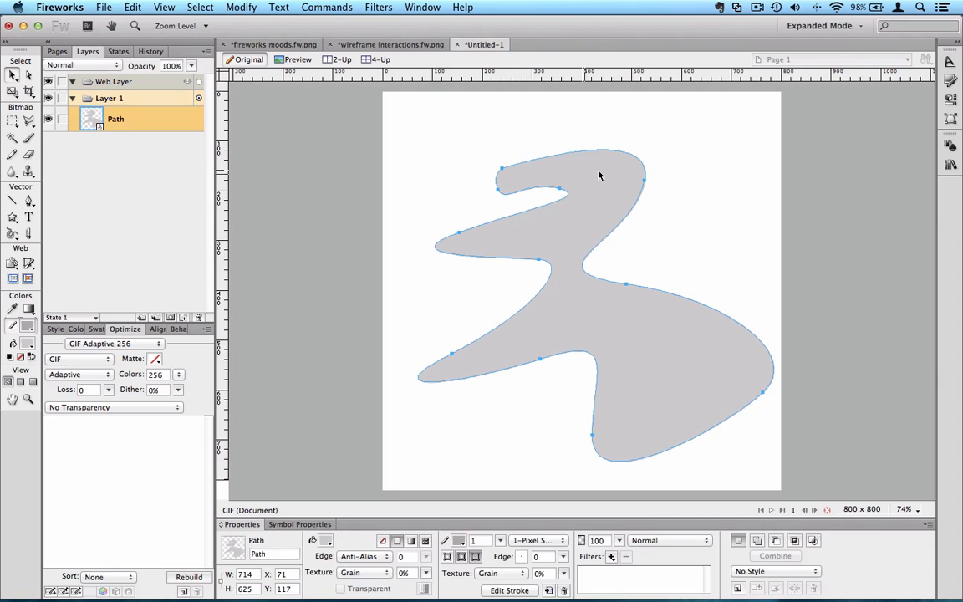
pyautogui.click(948, 119)
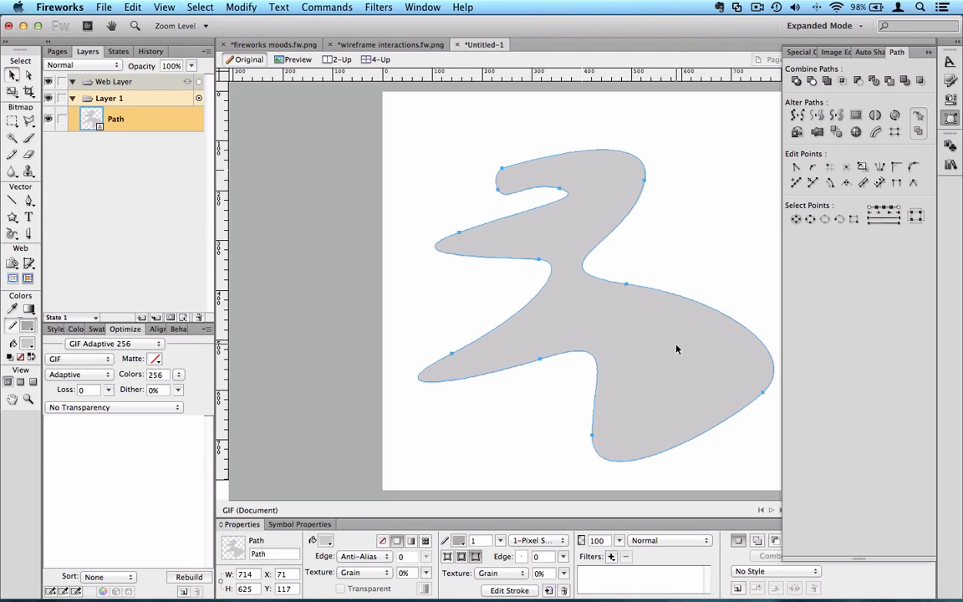
pyautogui.moveTo(674, 343); pyautogui.dragTo(670, 337)
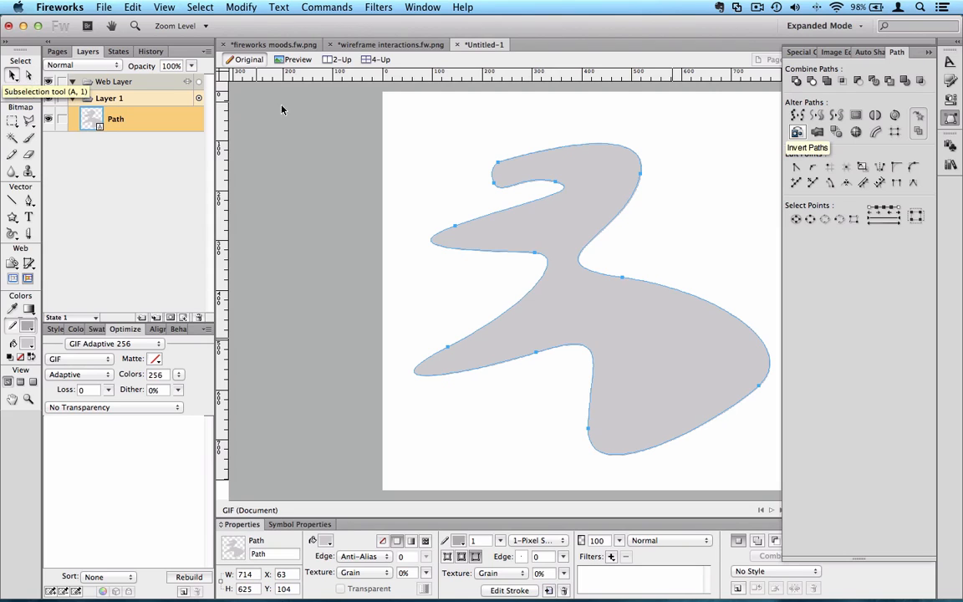
# - Pull the shape's upper-right anchor point outward with the Subselection tool and straighten its curve handles to nearly vertical
pyautogui.click(443, 134)
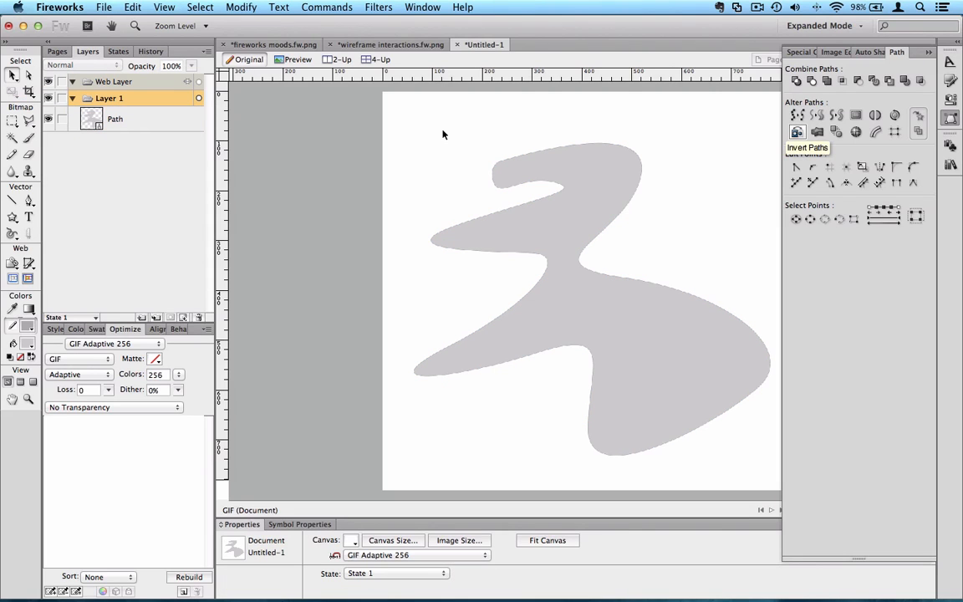
pyautogui.press('a')
pyautogui.press('v')
pyautogui.press('a')
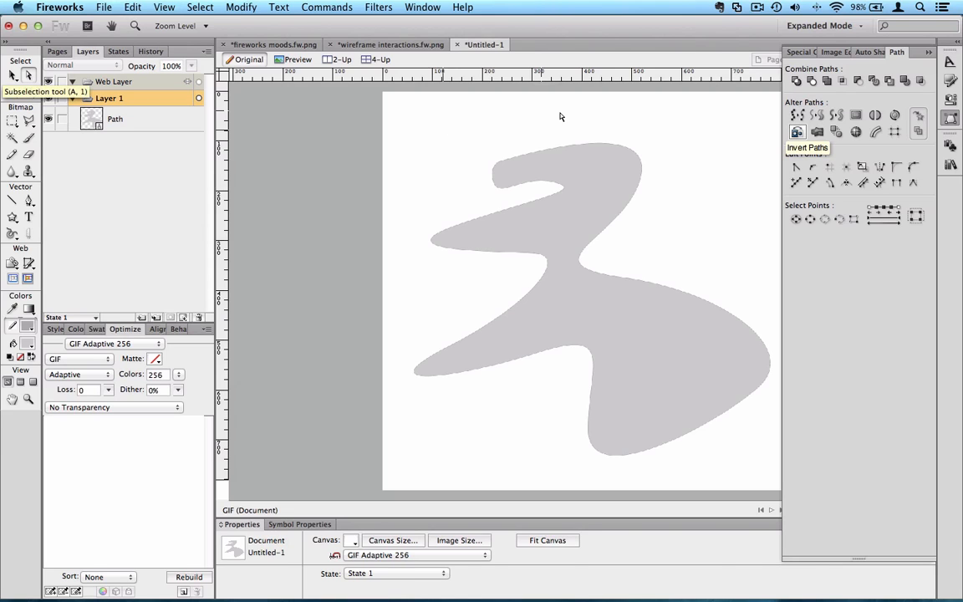
pyautogui.click(551, 163)
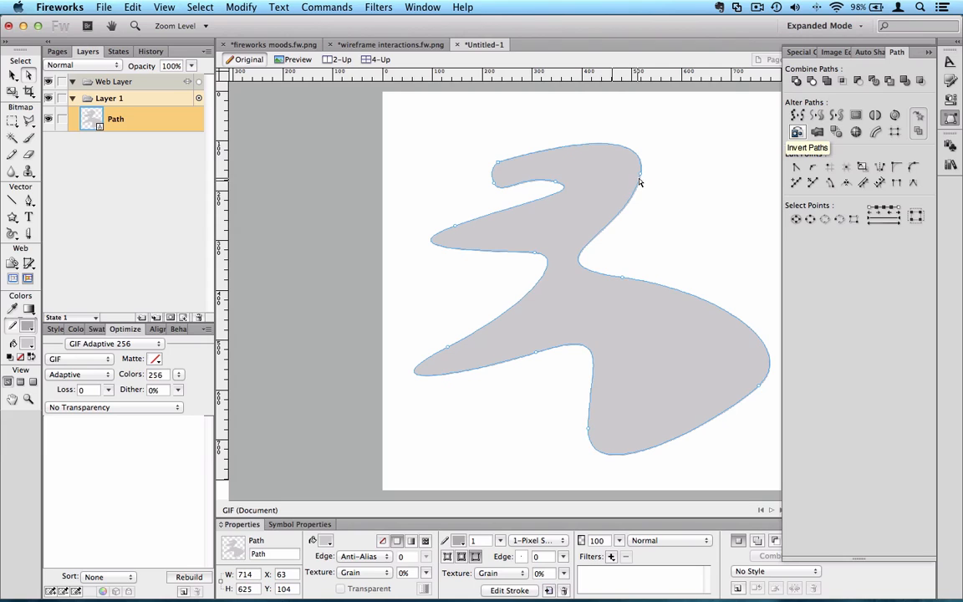
pyautogui.click(641, 177)
pyautogui.moveTo(642, 177); pyautogui.dragTo(669, 189)
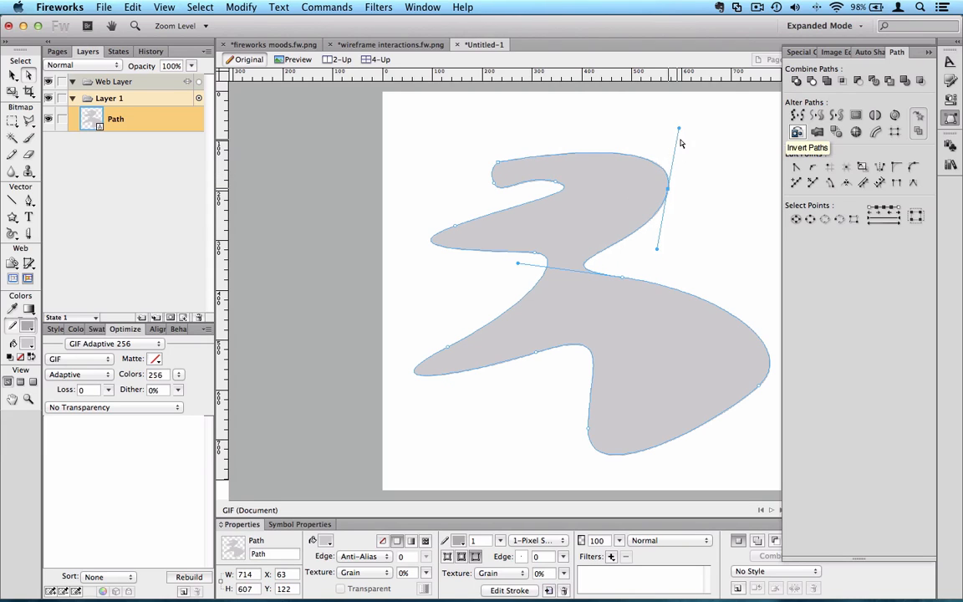
pyautogui.moveTo(679, 130)
pyautogui.mouseDown()
pyautogui.moveTo(631, 107)
pyautogui.moveTo(669, 109)
pyautogui.moveTo(673, 90)
pyautogui.moveTo(692, 93)
pyautogui.moveTo(746, 167)
pyautogui.moveTo(730, 126)
pyautogui.moveTo(640, 129)
pyautogui.moveTo(640, 144)
pyautogui.moveTo(584, 148)
pyautogui.moveTo(666, 127)
pyautogui.mouseUp()
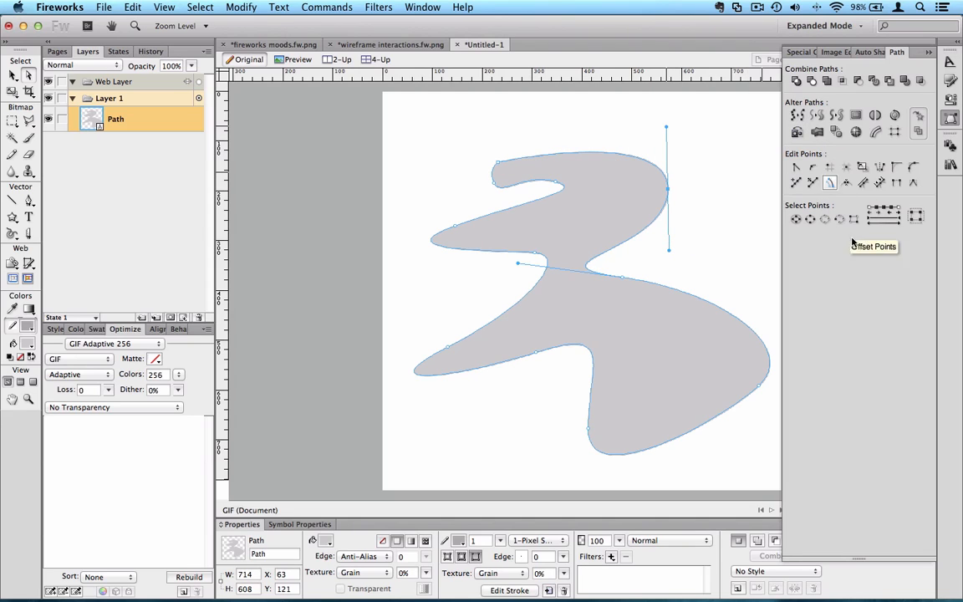
# - Select the shape's upper-right anchor point and the adjacent inner point below it, and merge them into one corner with Sharpen Points
pyautogui.click(896, 168)
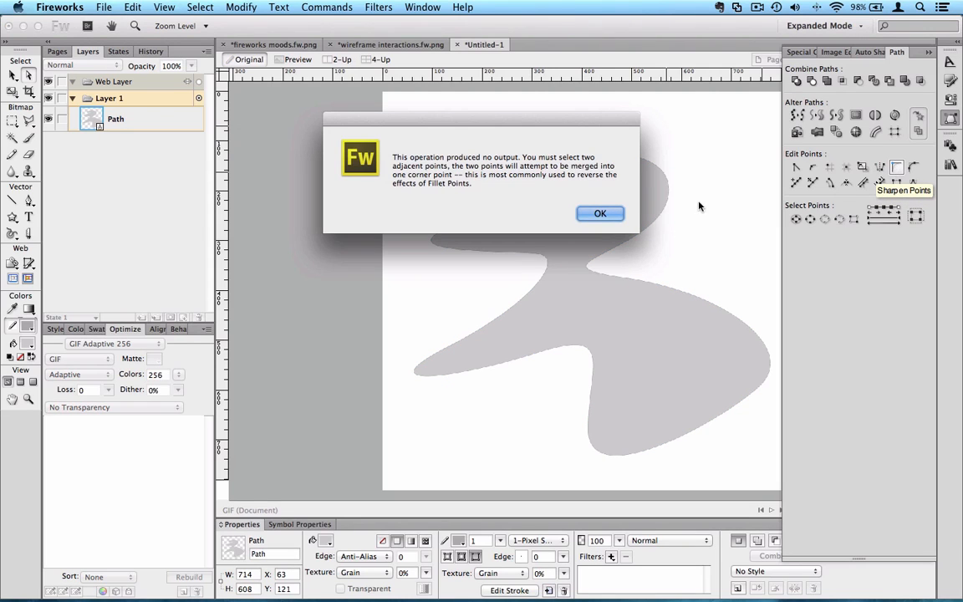
pyautogui.click(600, 214)
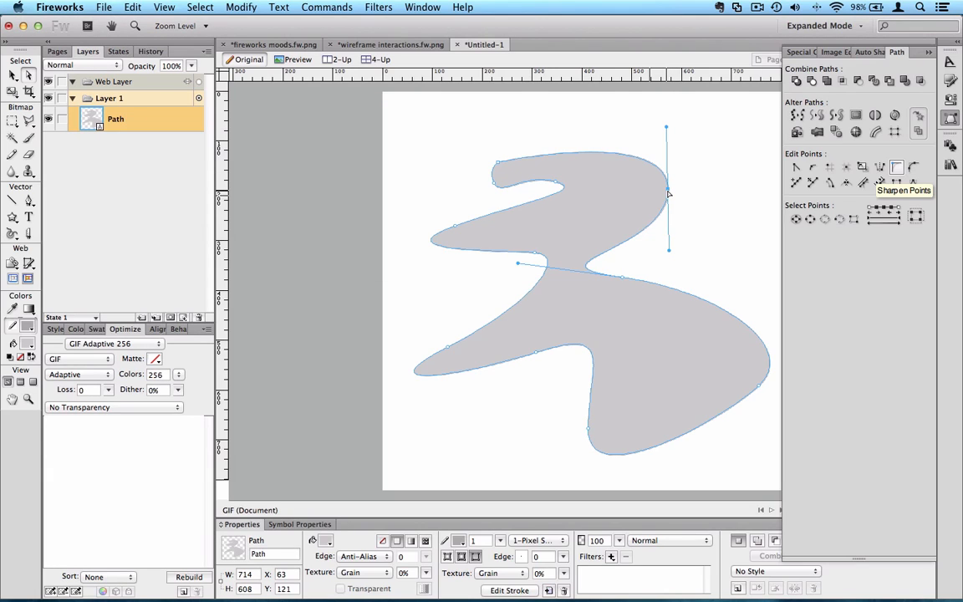
pyautogui.click(622, 280)
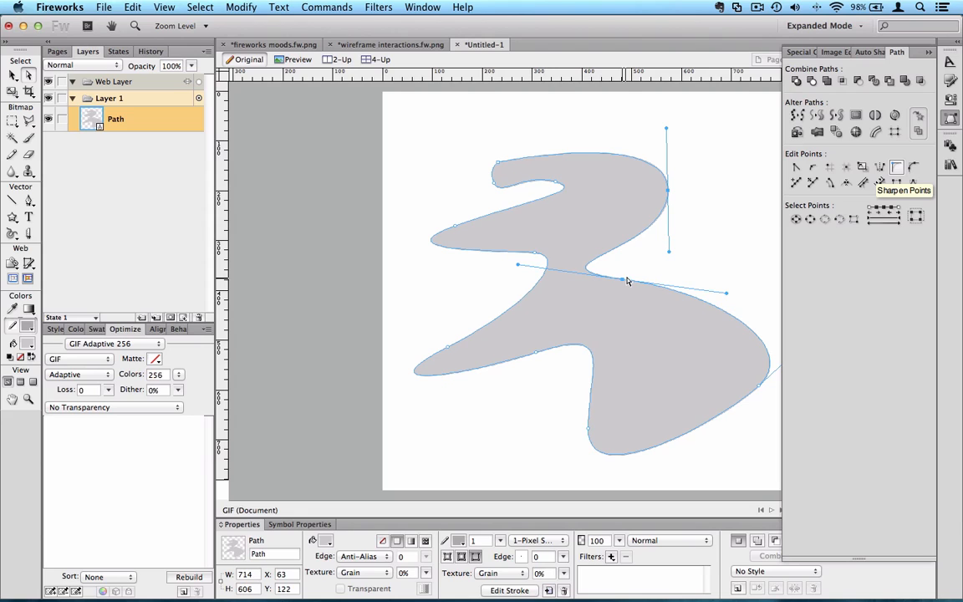
pyautogui.click(672, 233)
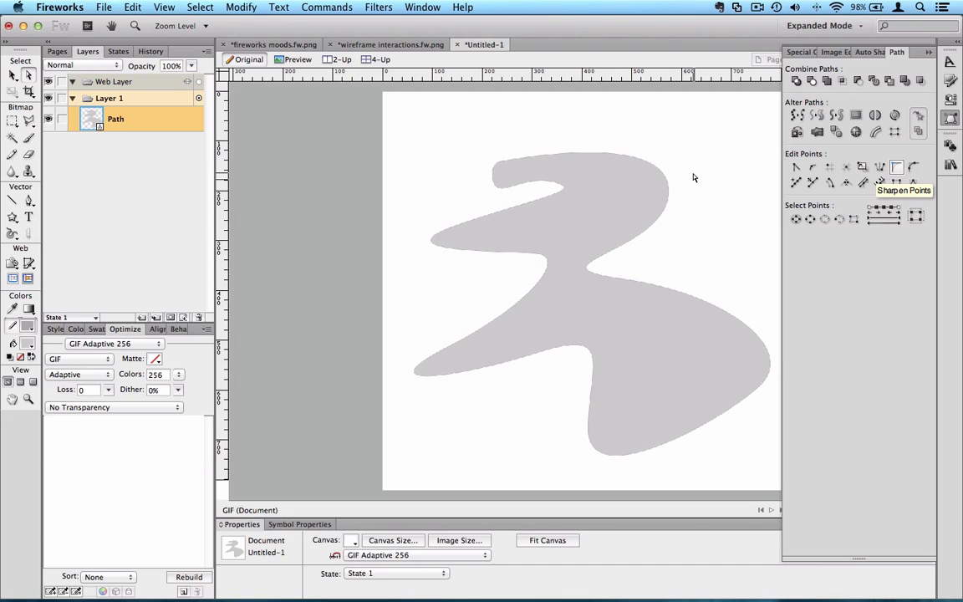
pyautogui.moveTo(692, 174); pyautogui.dragTo(589, 293)
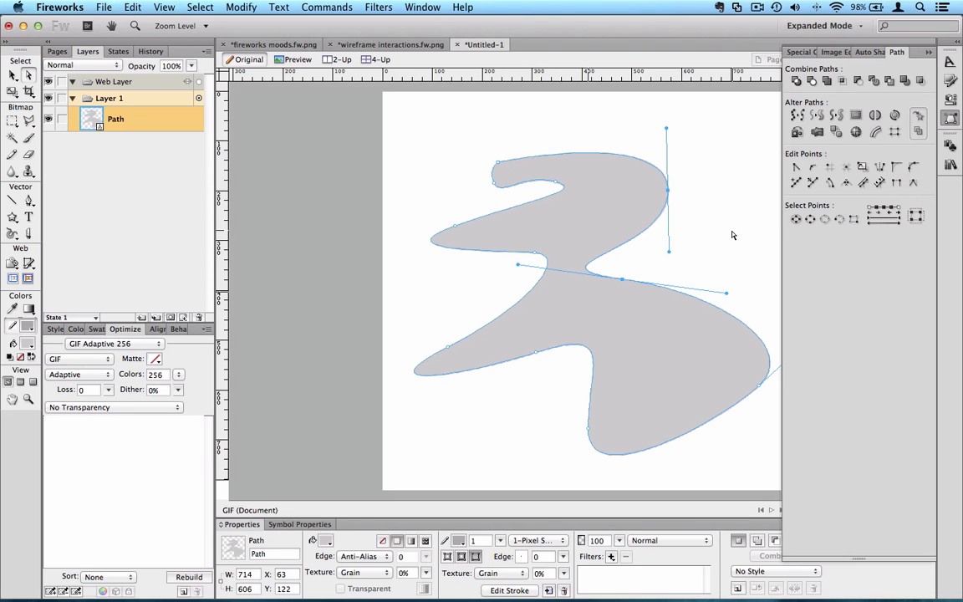
pyautogui.click(901, 169)
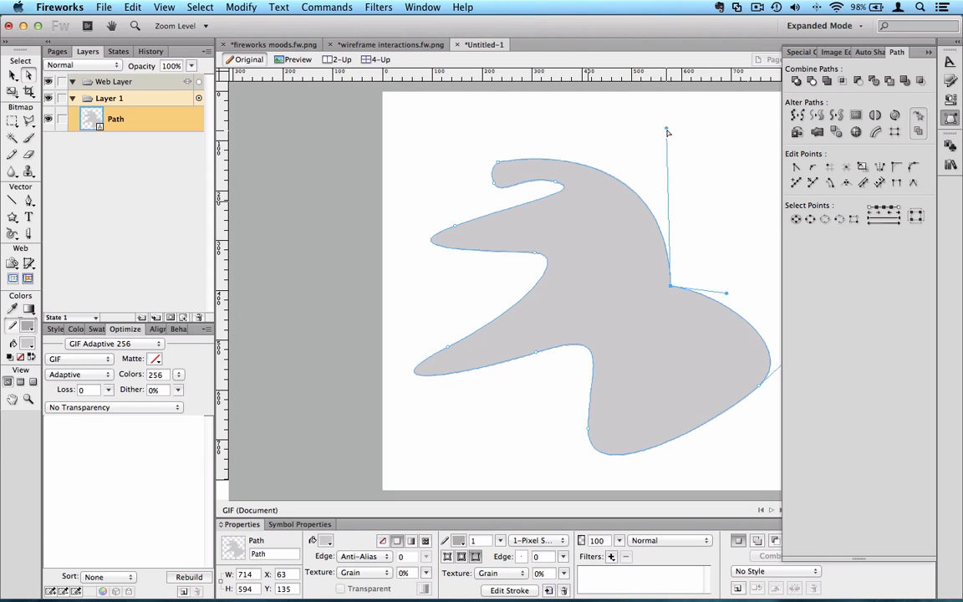
# - Move the merged corner point upward, shorten its upper curve handle and swing its lower handle into the shape to hollow the right edge
pyautogui.moveTo(667, 132); pyautogui.dragTo(670, 193)
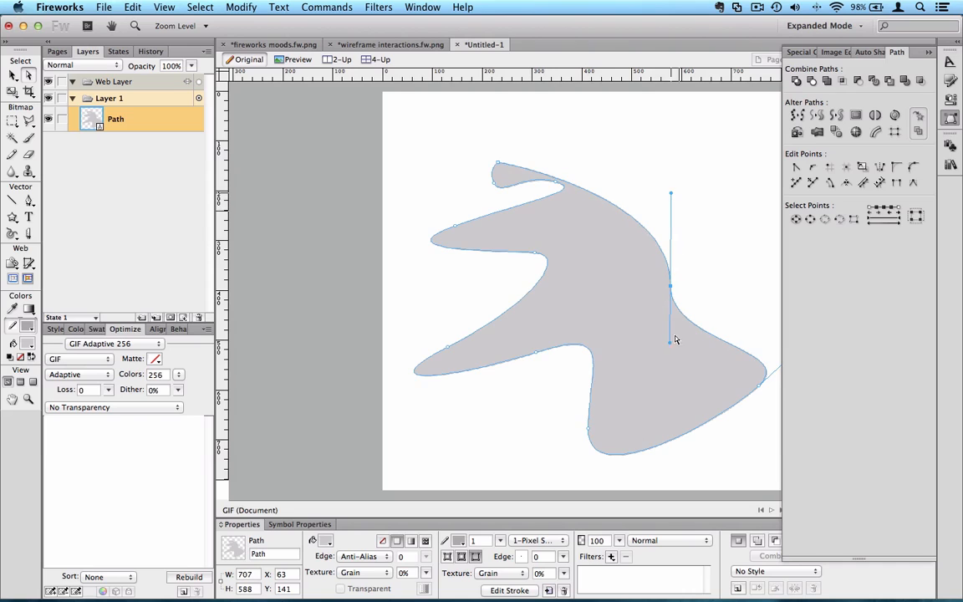
pyautogui.moveTo(670, 341)
pyautogui.mouseDown()
pyautogui.moveTo(703, 275)
pyautogui.moveTo(685, 358)
pyautogui.moveTo(675, 357)
pyautogui.mouseUp()
pyautogui.moveTo(671, 286); pyautogui.dragTo(675, 229)
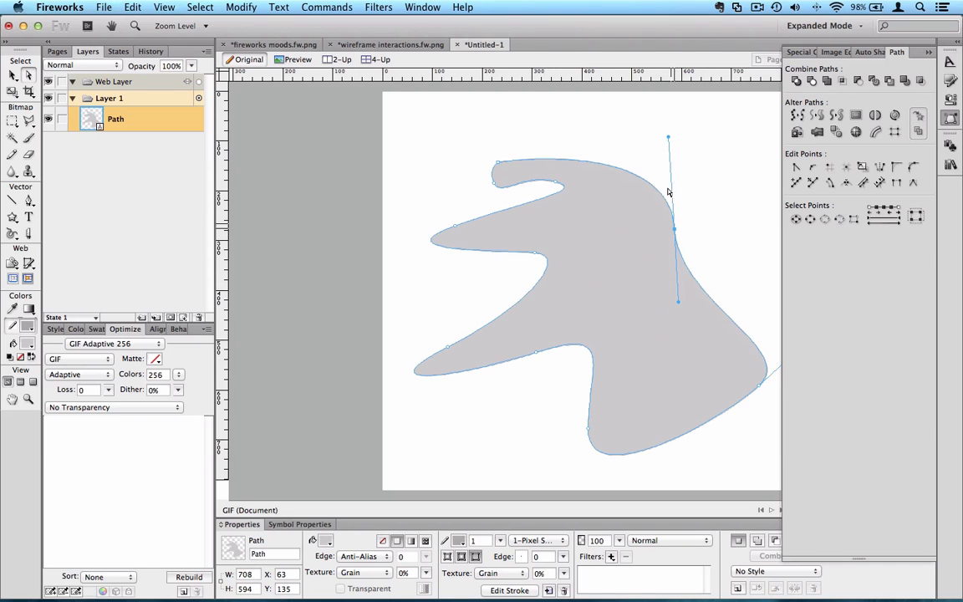
pyautogui.moveTo(668, 136); pyautogui.dragTo(674, 220)
pyautogui.moveTo(664, 301); pyautogui.dragTo(572, 315)
pyautogui.click(692, 258)
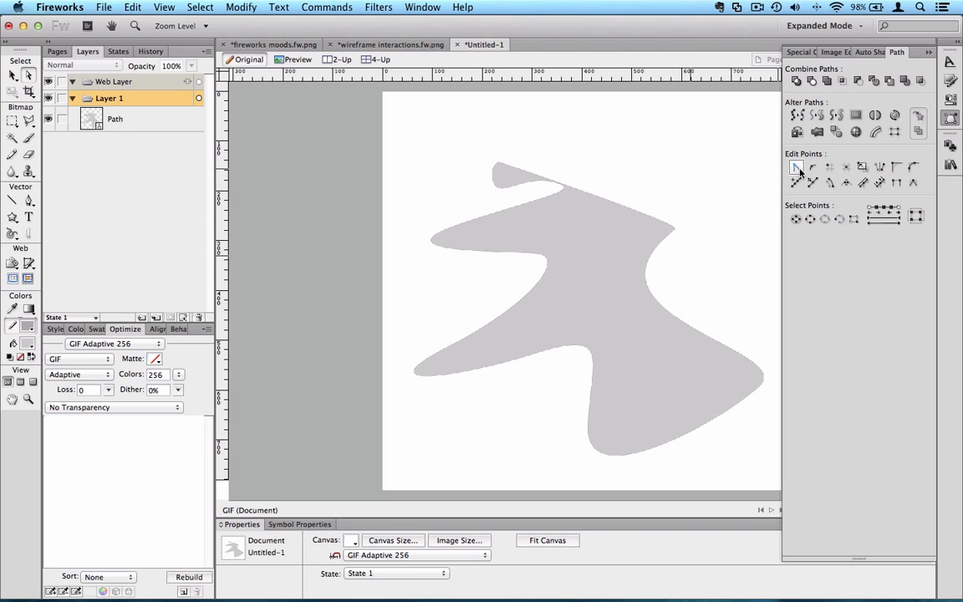
# - Add points at a spacing of 50 between the shape's right corner point and the lower-right anchor point
pyautogui.click(643, 318)
pyautogui.click(675, 229)
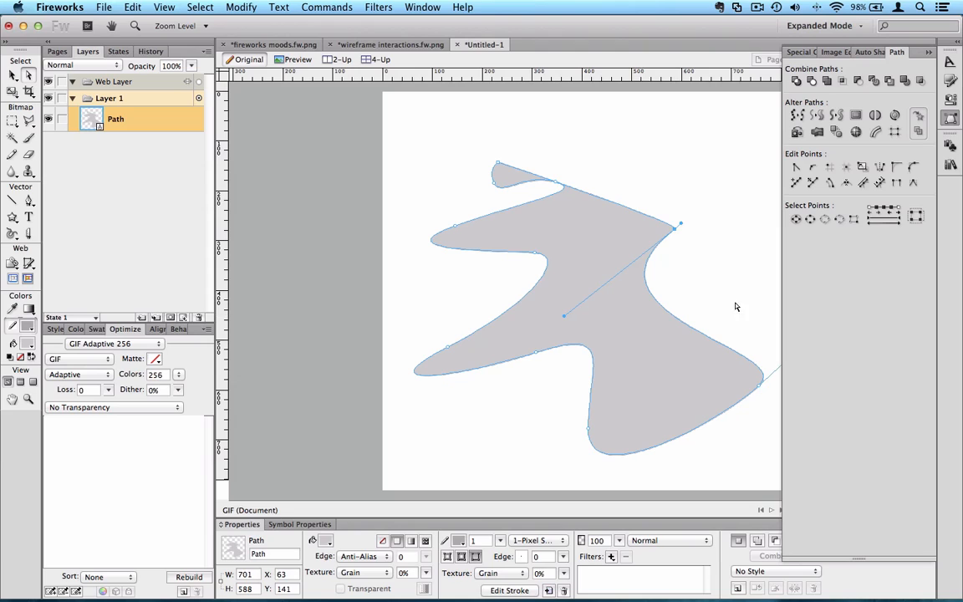
pyautogui.click(758, 389)
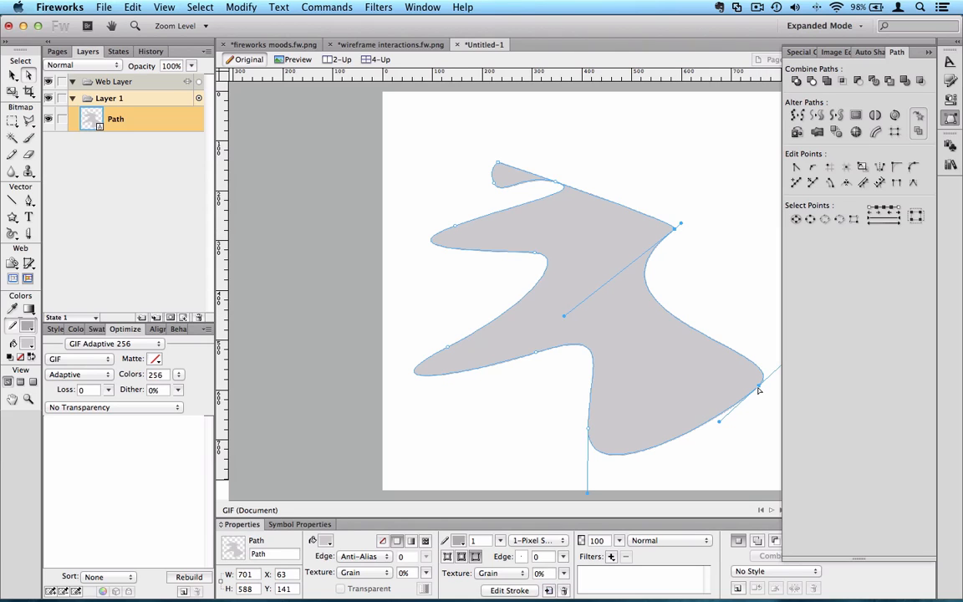
pyautogui.click(797, 185)
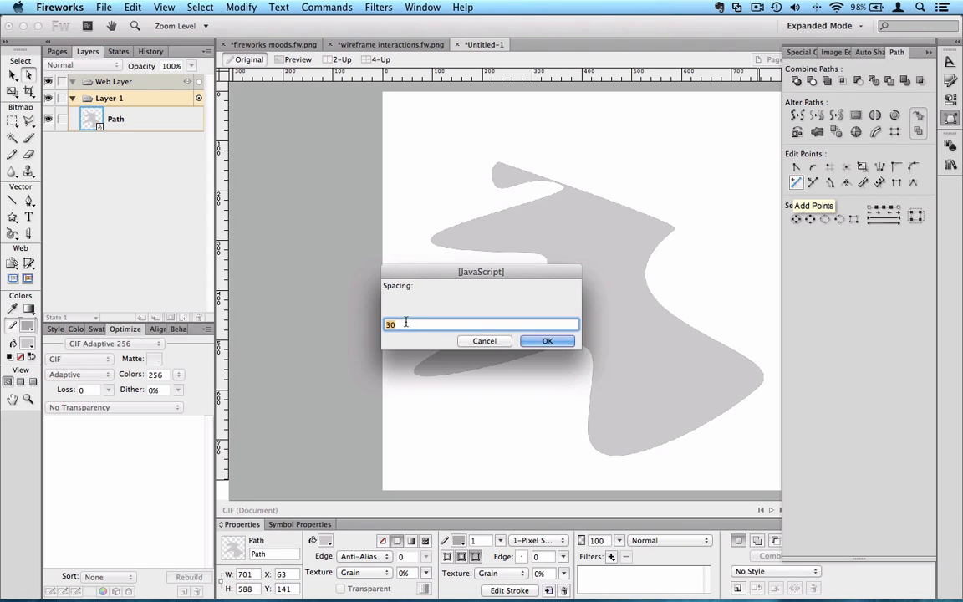
pyautogui.press('BackSpace')
pyautogui.write('50')
pyautogui.click(547, 340)
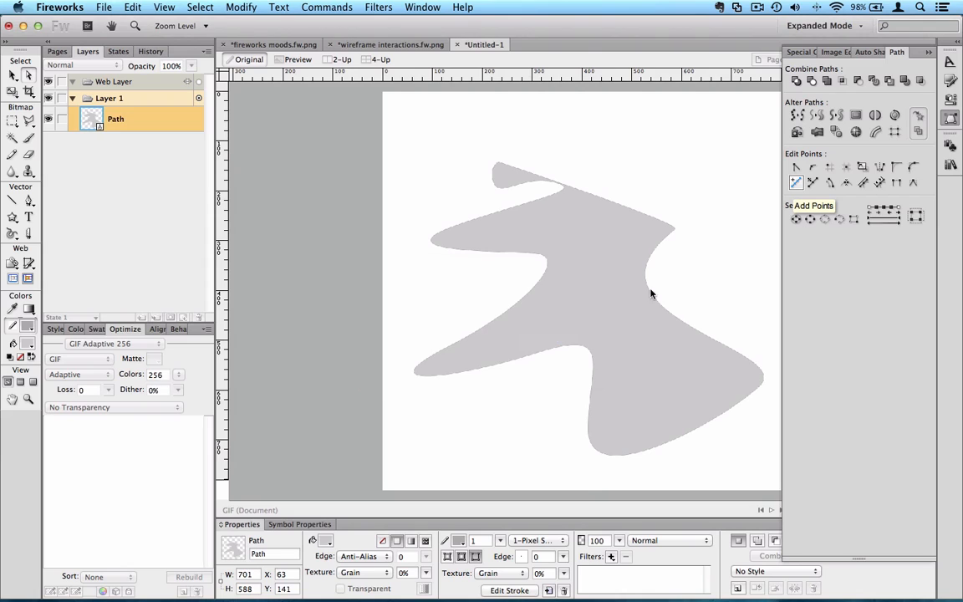
# - Pull the added points on the shape's right edge in and out to form a jagged, notched outline
pyautogui.click(727, 286)
pyautogui.click(687, 328)
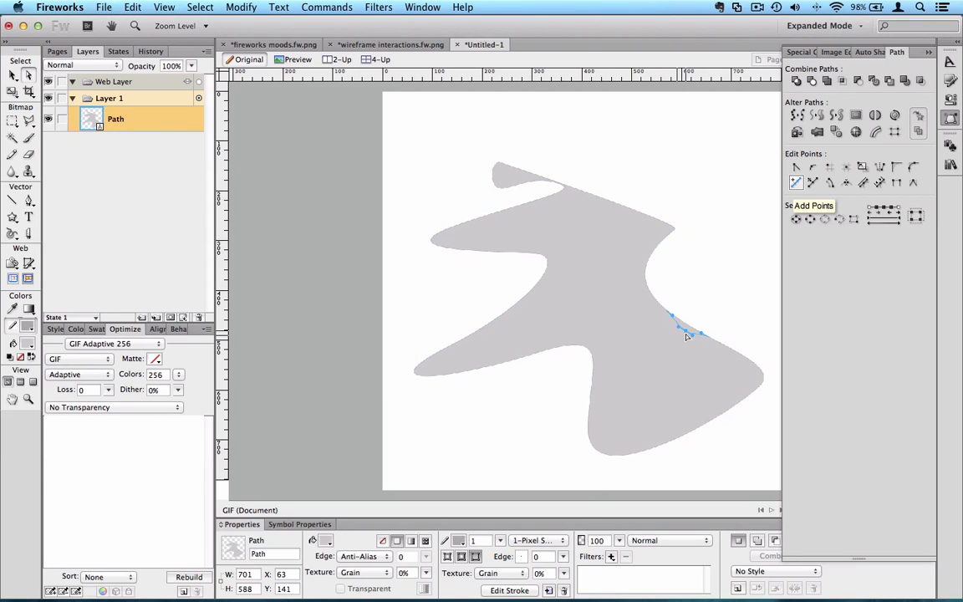
pyautogui.moveTo(667, 351); pyautogui.dragTo(688, 282)
pyautogui.click(711, 286)
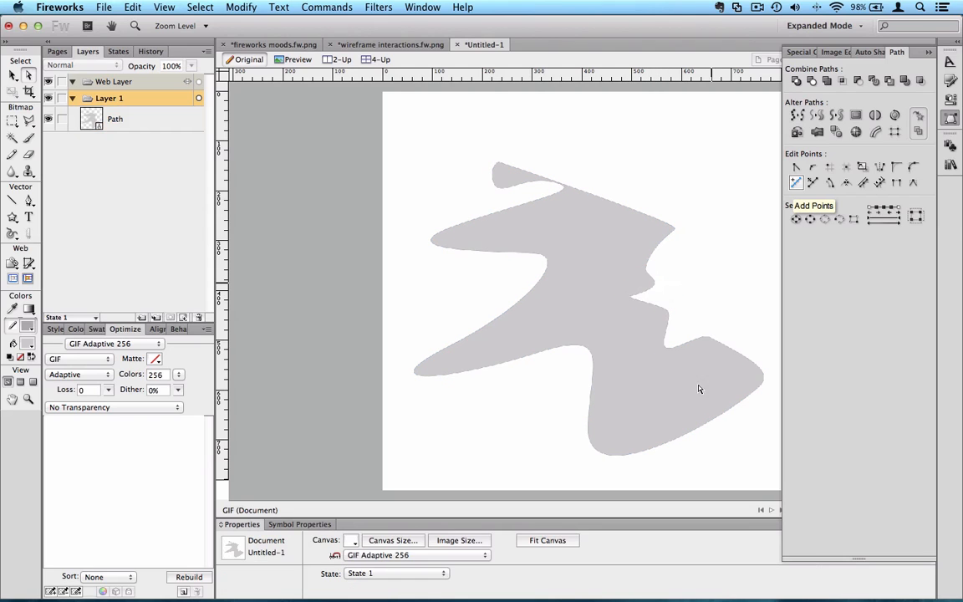
# - Try Simplify Paths on the notched shape with the amount raised to 17, and cancel it
pyautogui.click(694, 392)
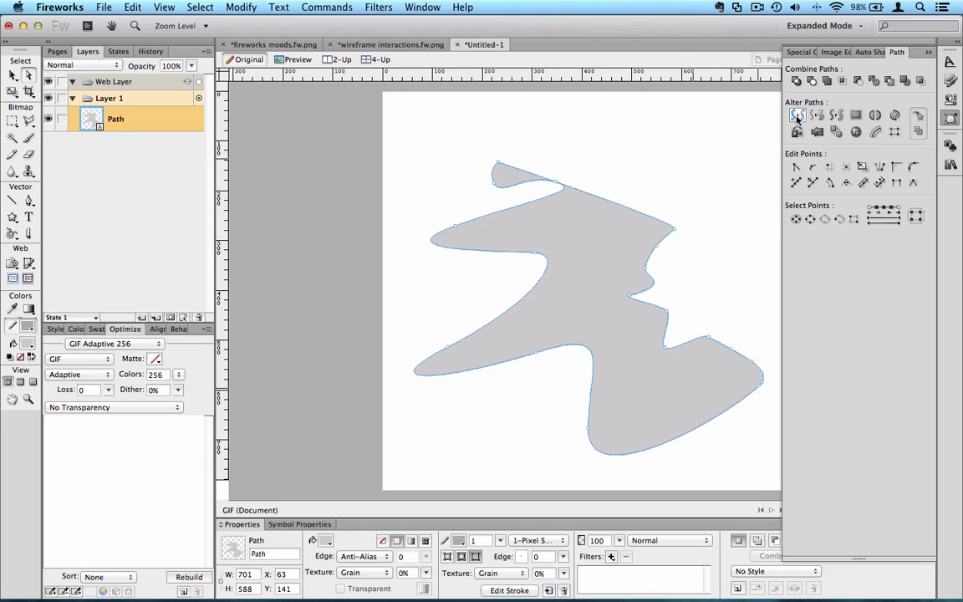
pyautogui.click(795, 117)
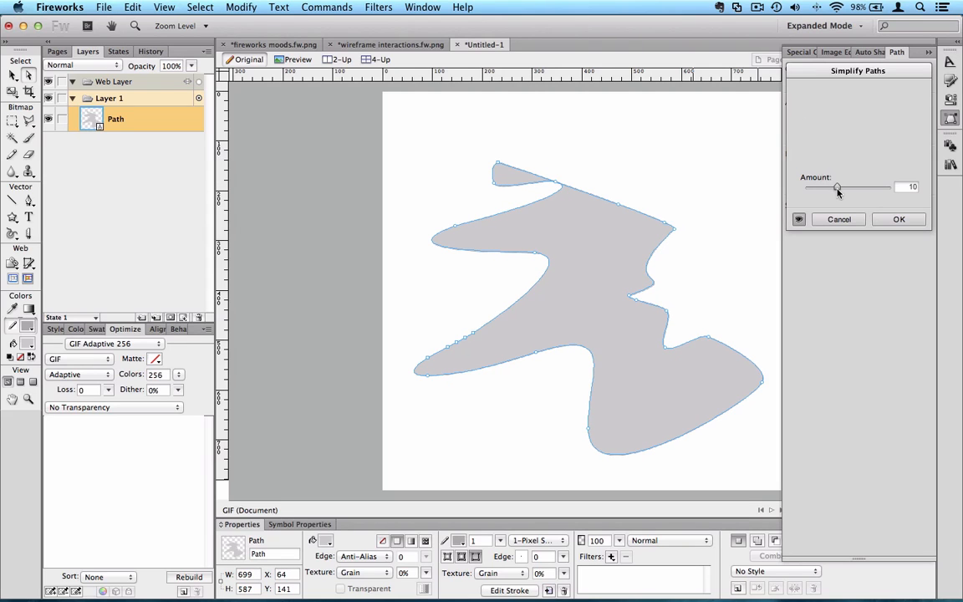
pyautogui.moveTo(837, 187); pyautogui.dragTo(874, 193)
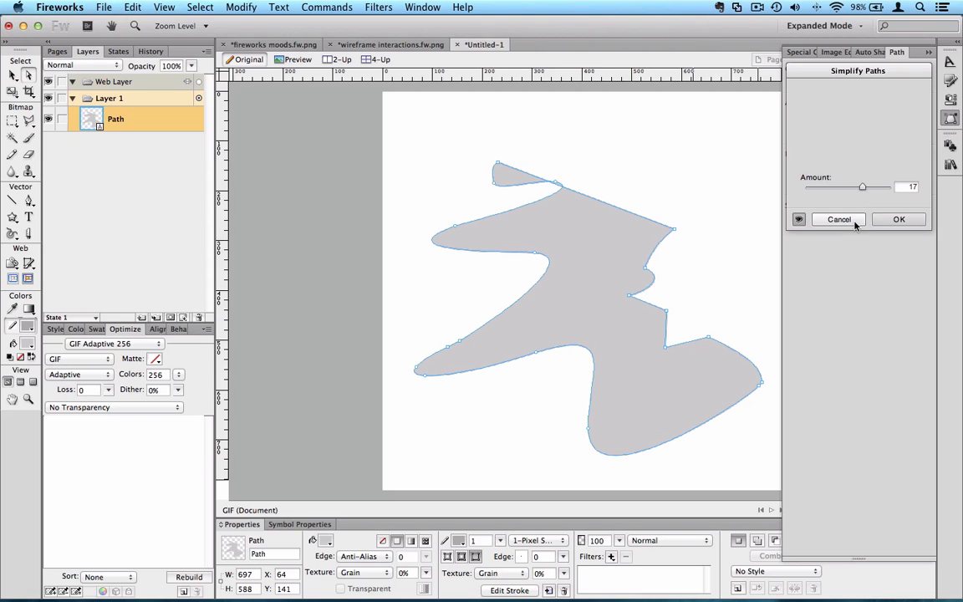
pyautogui.click(846, 221)
# - Move the notched shape down the canvas to about X 18, Y 540
pyautogui.click(677, 199)
pyautogui.moveTo(606, 247); pyautogui.dragTo(583, 448)
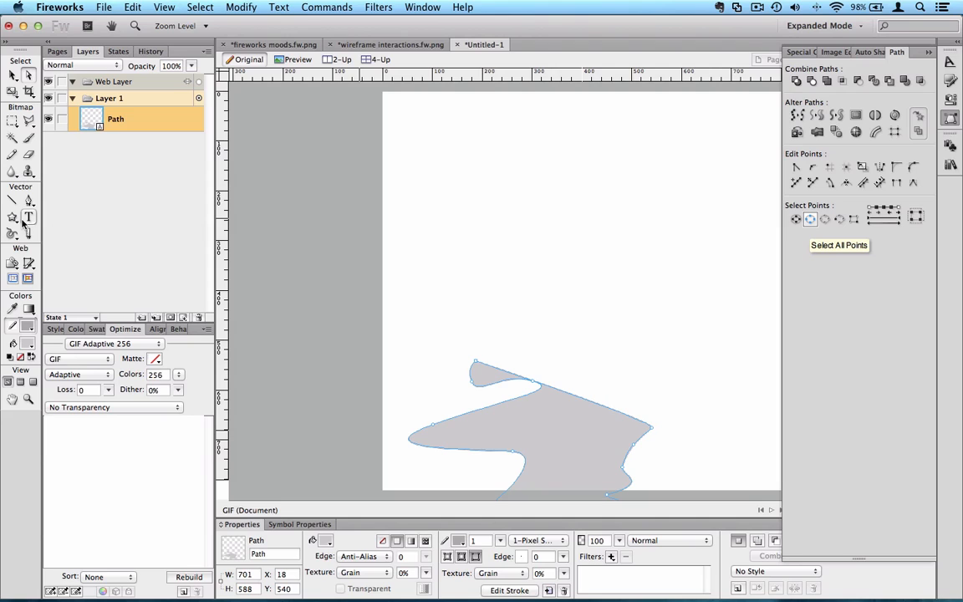
# - Draw a closed, self-crossing freeform path with the Pen tool above the gray shape, about 665 px wide and 296 px high
pyautogui.moveTo(29, 201)
pyautogui.mouseDown()
pyautogui.moveTo(34, 233)
pyautogui.moveTo(58, 220)
pyautogui.mouseUp()
pyautogui.moveTo(477, 149); pyautogui.dragTo(546, 180)
pyautogui.moveTo(552, 213); pyautogui.dragTo(612, 183)
pyautogui.click(617, 258)
pyautogui.moveTo(682, 190)
pyautogui.mouseDown()
pyautogui.moveTo(645, 260)
pyautogui.moveTo(598, 258)
pyautogui.mouseUp()
pyautogui.click(554, 262)
pyautogui.click(558, 201)
pyautogui.click(407, 265)
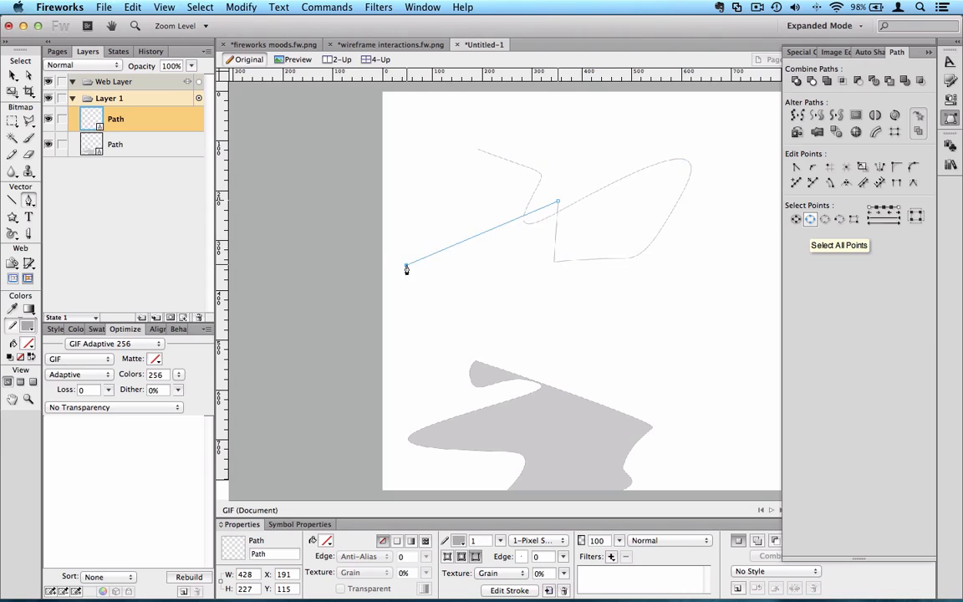
pyautogui.moveTo(397, 252); pyautogui.dragTo(486, 288)
pyautogui.moveTo(493, 290); pyautogui.dragTo(558, 280)
pyautogui.click(557, 281)
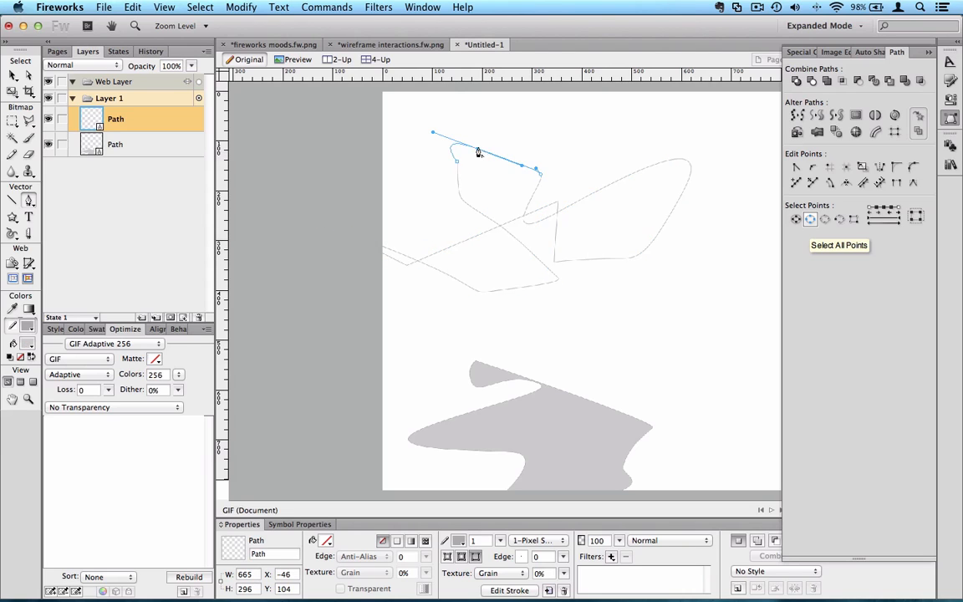
pyautogui.click(477, 150)
pyautogui.click(13, 74)
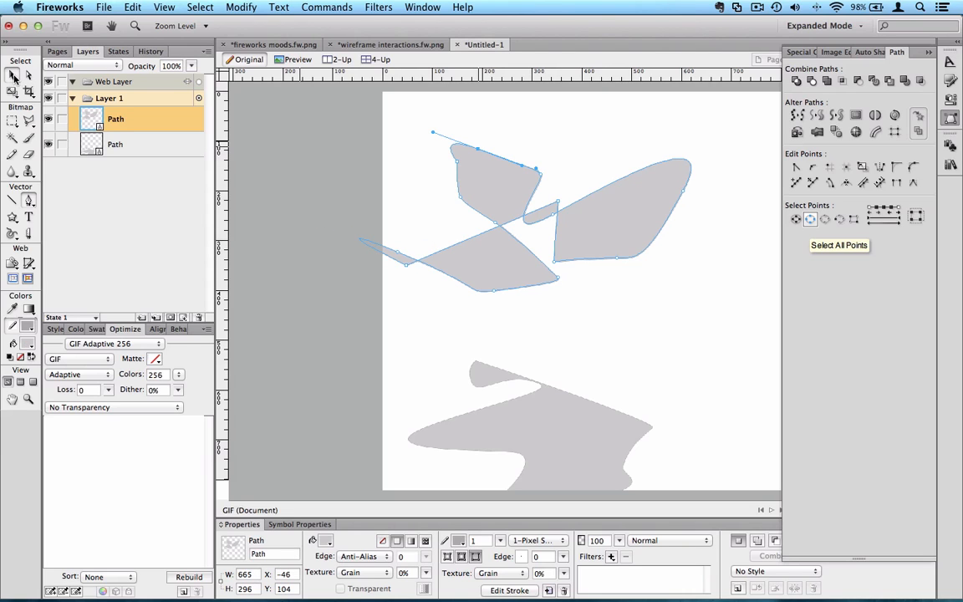
# - Reshape the new path with the Freeform tool at size 72, pulling out a long wavy arm and carving hollows into its wings and lower body
pyautogui.moveTo(11, 237); pyautogui.dragTo(72, 272)
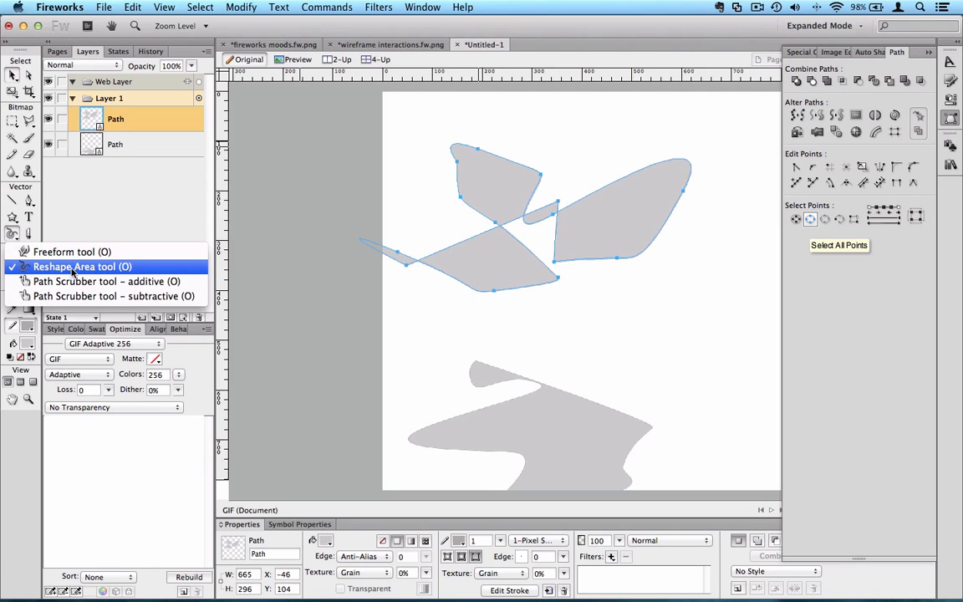
pyautogui.moveTo(68, 266); pyautogui.dragTo(33, 252)
pyautogui.moveTo(621, 184); pyautogui.dragTo(614, 215)
pyautogui.moveTo(508, 293)
pyautogui.mouseDown()
pyautogui.moveTo(557, 323)
pyautogui.moveTo(666, 236)
pyautogui.mouseUp()
pyautogui.moveTo(678, 302); pyautogui.dragTo(666, 310)
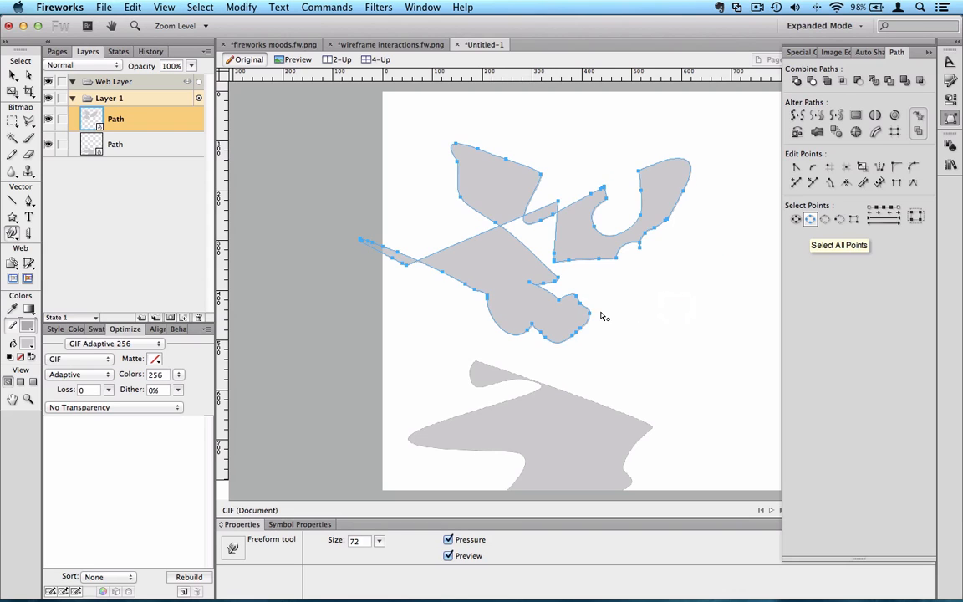
pyautogui.moveTo(560, 309)
pyautogui.mouseDown()
pyautogui.moveTo(649, 328)
pyautogui.moveTo(663, 317)
pyautogui.moveTo(669, 288)
pyautogui.moveTo(699, 264)
pyautogui.moveTo(716, 365)
pyautogui.mouseUp()
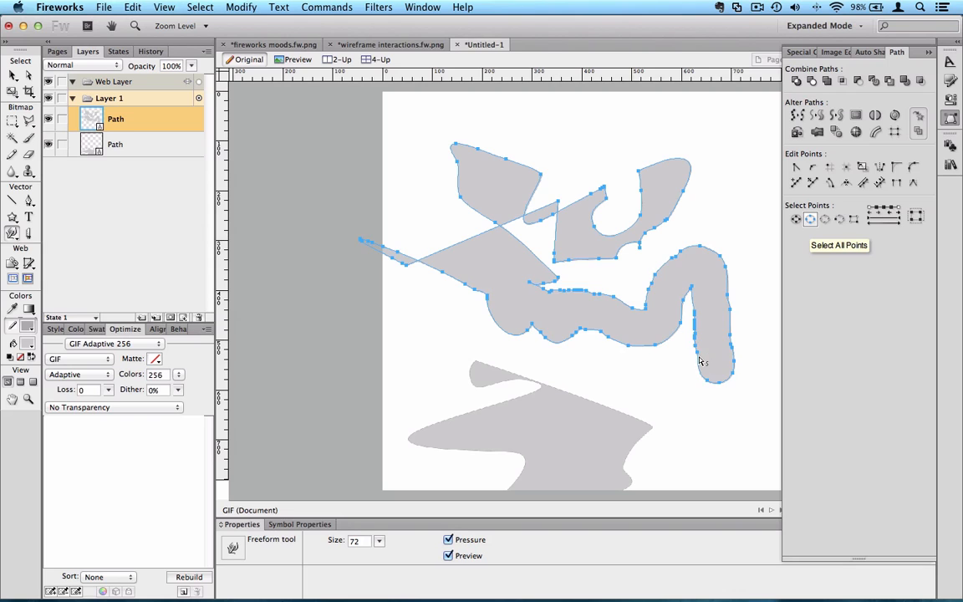
pyautogui.moveTo(693, 226)
pyautogui.mouseDown()
pyautogui.moveTo(664, 198)
pyautogui.moveTo(669, 182)
pyautogui.mouseUp()
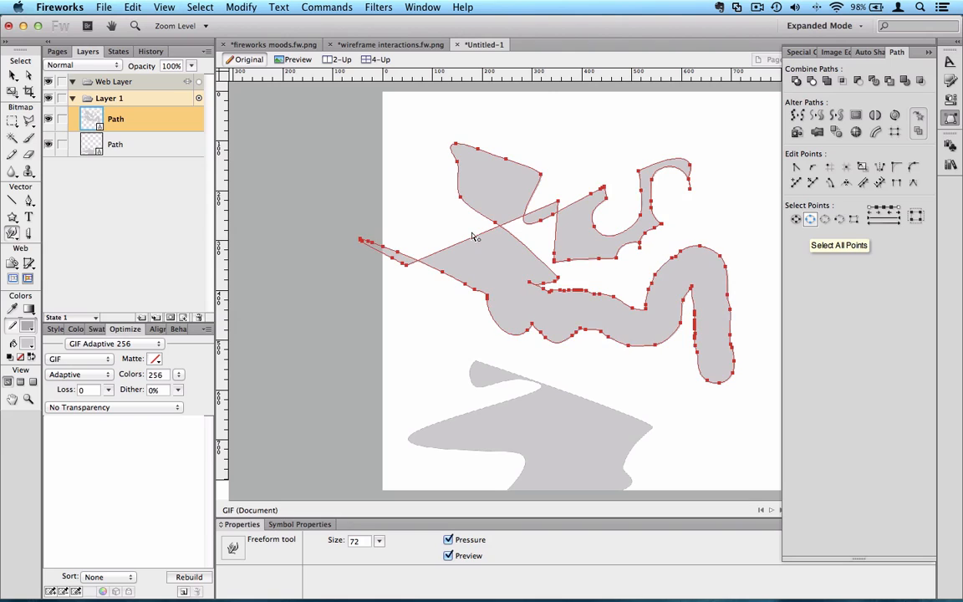
pyautogui.moveTo(484, 190)
pyautogui.mouseDown()
pyautogui.moveTo(496, 202)
pyautogui.moveTo(494, 183)
pyautogui.mouseUp()
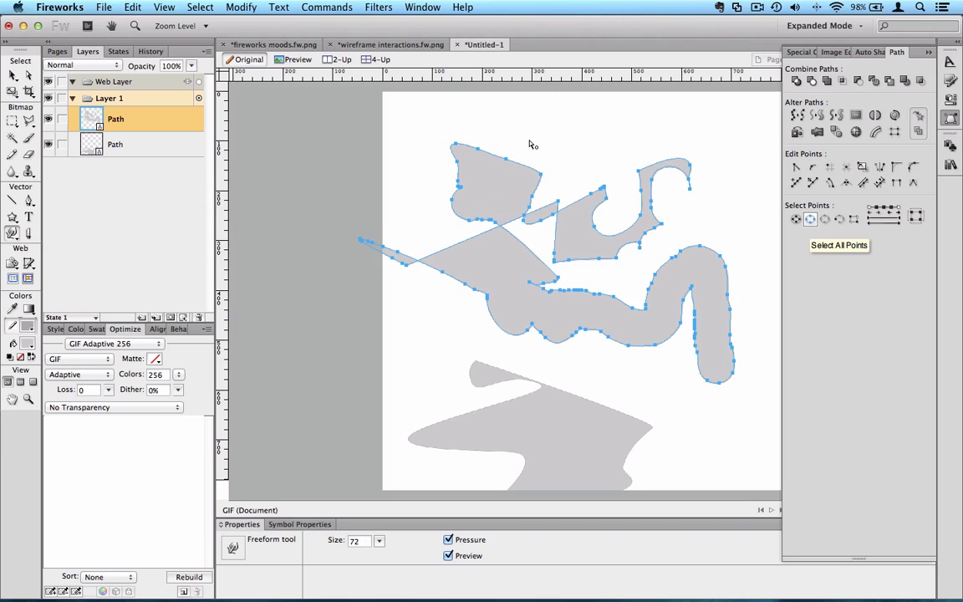
pyautogui.moveTo(522, 144)
pyautogui.mouseDown()
pyautogui.moveTo(498, 185)
pyautogui.moveTo(485, 179)
pyautogui.mouseUp()
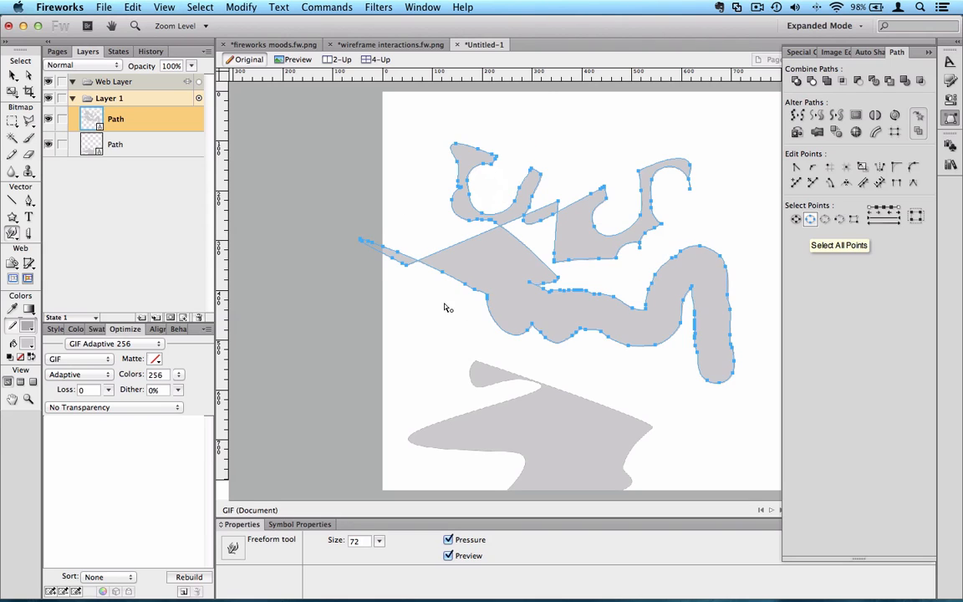
pyautogui.moveTo(476, 256)
pyautogui.mouseDown()
pyautogui.moveTo(497, 283)
pyautogui.moveTo(513, 268)
pyautogui.moveTo(485, 275)
pyautogui.mouseUp()
pyautogui.moveTo(422, 297)
pyautogui.mouseDown()
pyautogui.moveTo(493, 260)
pyautogui.moveTo(516, 294)
pyautogui.moveTo(554, 287)
pyautogui.mouseUp()
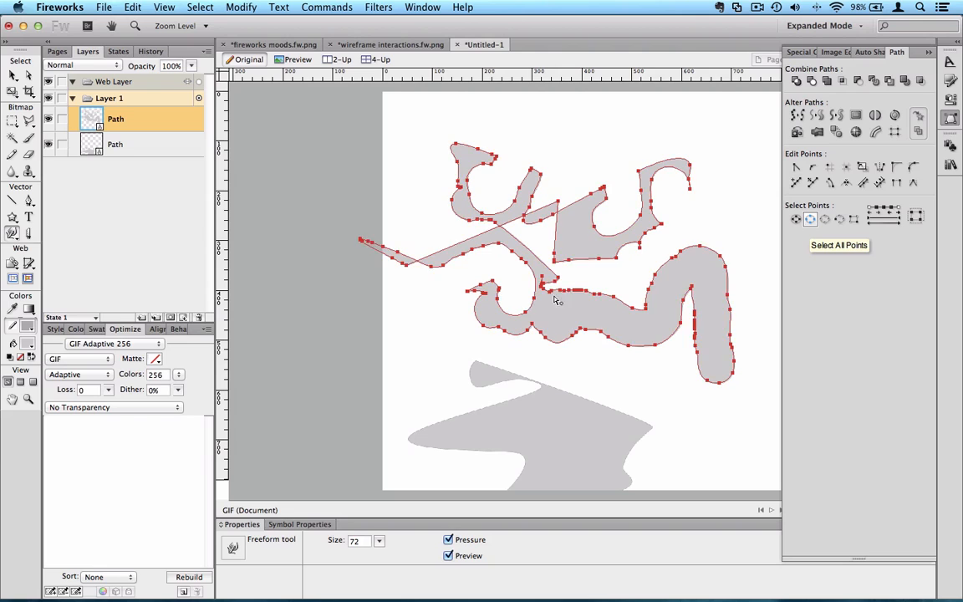
# - Apply Simplify Paths to the reshaped path to reduce its anchor points
pyautogui.click(11, 75)
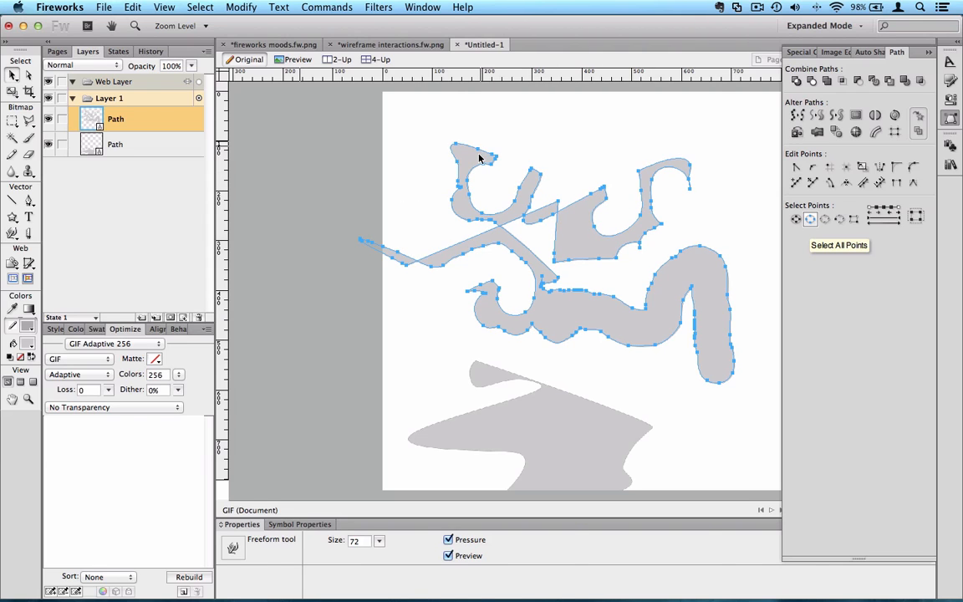
pyautogui.click(797, 114)
pyautogui.moveTo(837, 187)
pyautogui.mouseDown()
pyautogui.moveTo(885, 192)
pyautogui.moveTo(838, 192)
pyautogui.mouseUp()
pyautogui.click(881, 218)
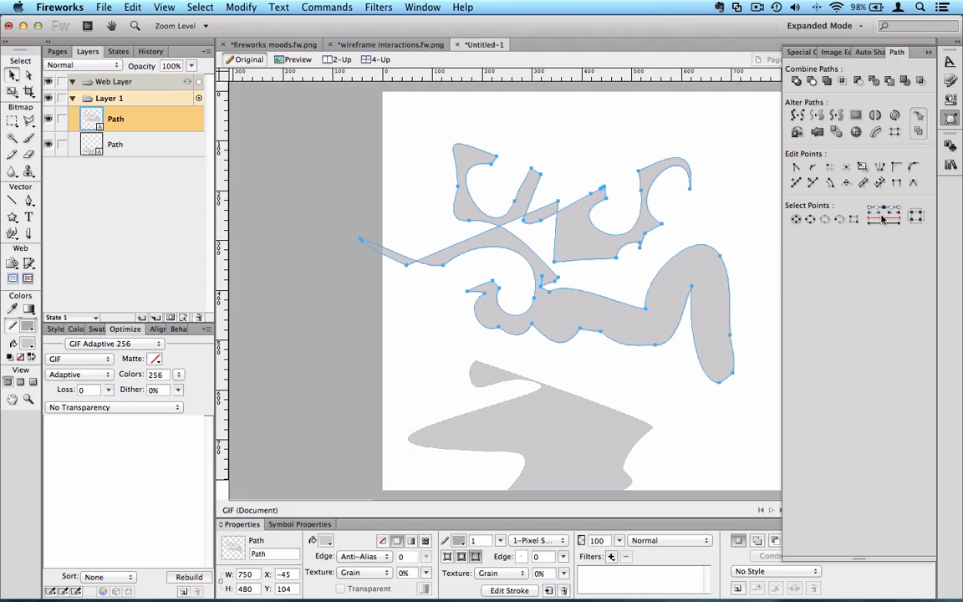
# - Apply Expand Stroke to the selected freeform path with a width of 13 and round corners
pyautogui.click(816, 117)
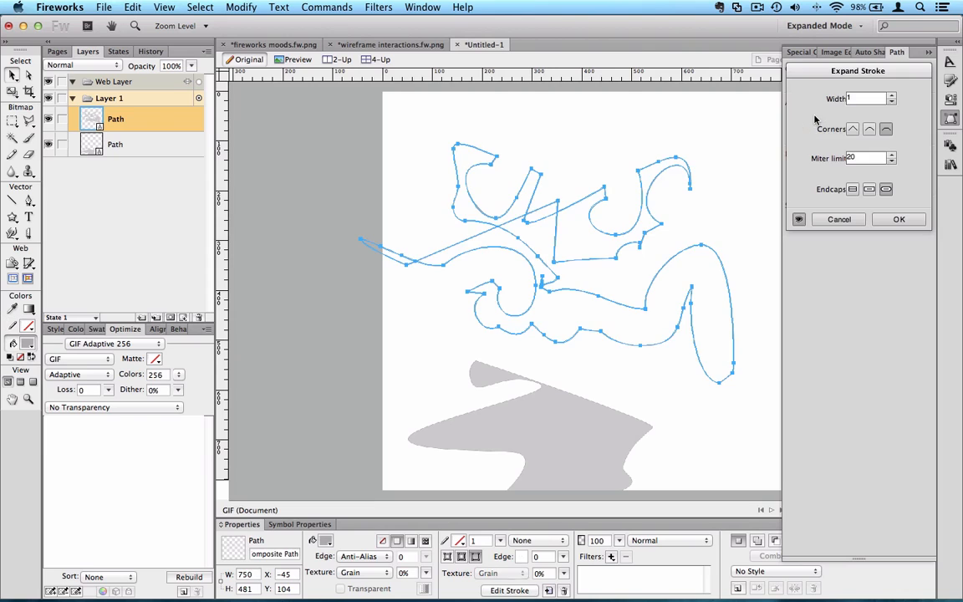
pyautogui.click(892, 97)
pyautogui.click(892, 97)
pyautogui.click(892, 96)
pyautogui.click(891, 96)
pyautogui.click(892, 96)
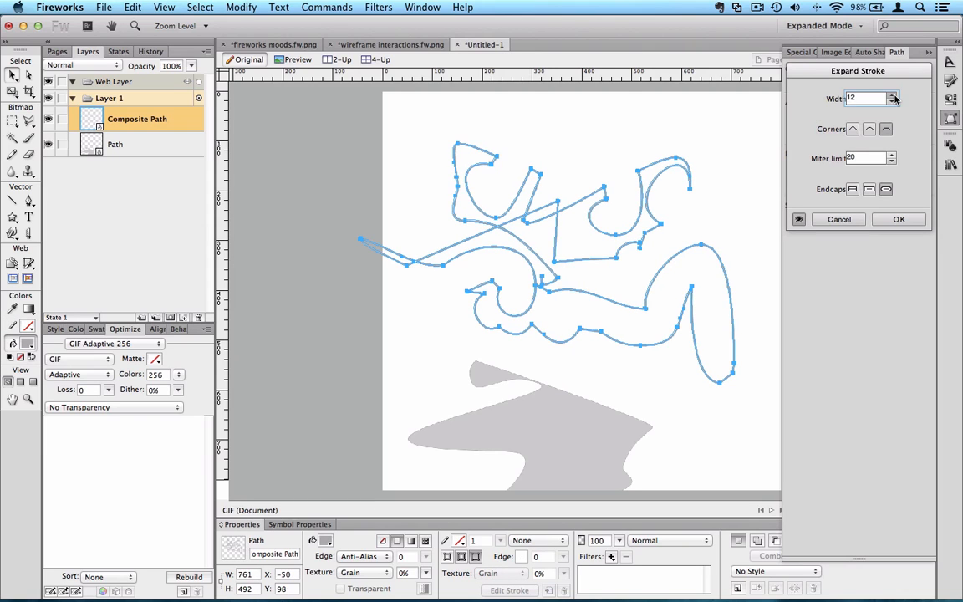
pyautogui.click(892, 97)
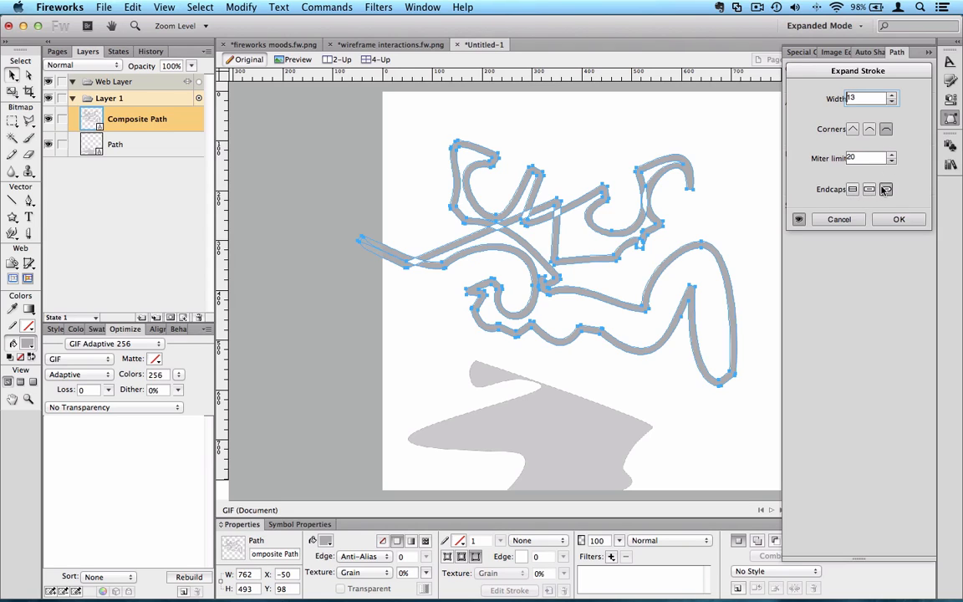
pyautogui.click(871, 130)
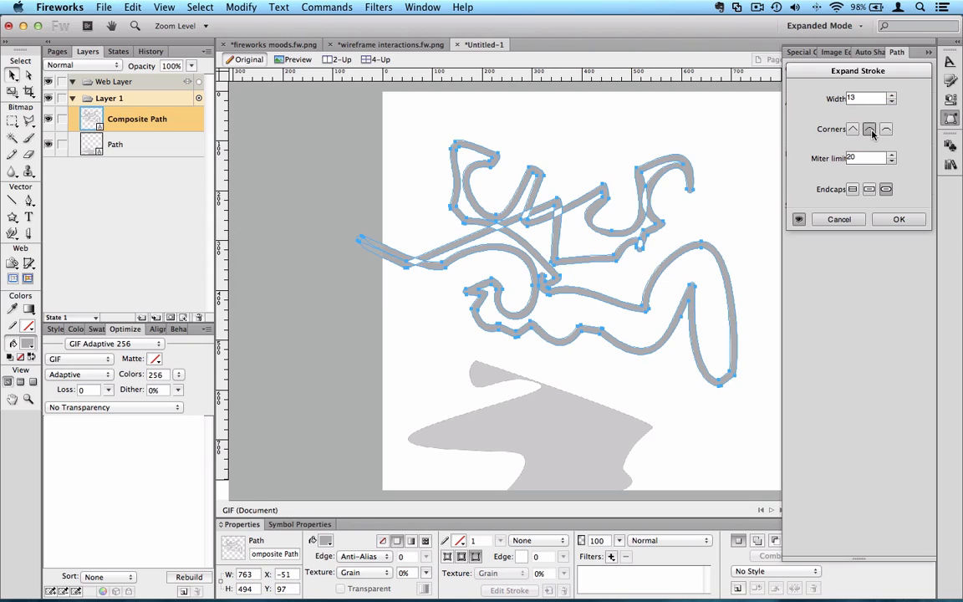
pyautogui.click(888, 221)
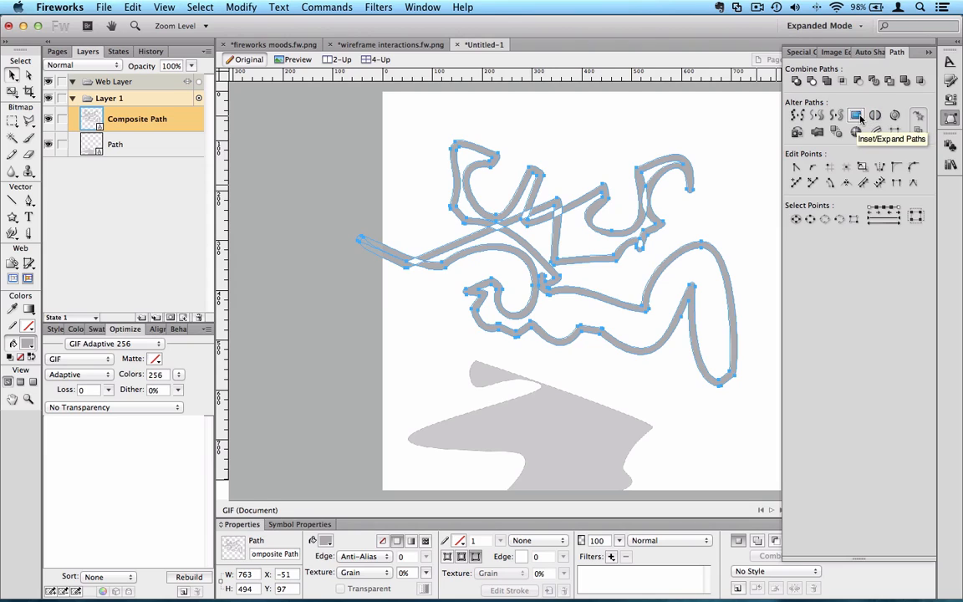
# - Try an inward Inset/Expand Paths offset on the composite path at widths 8, 6 and 10 with beveled corners, and cancel it
pyautogui.click(857, 115)
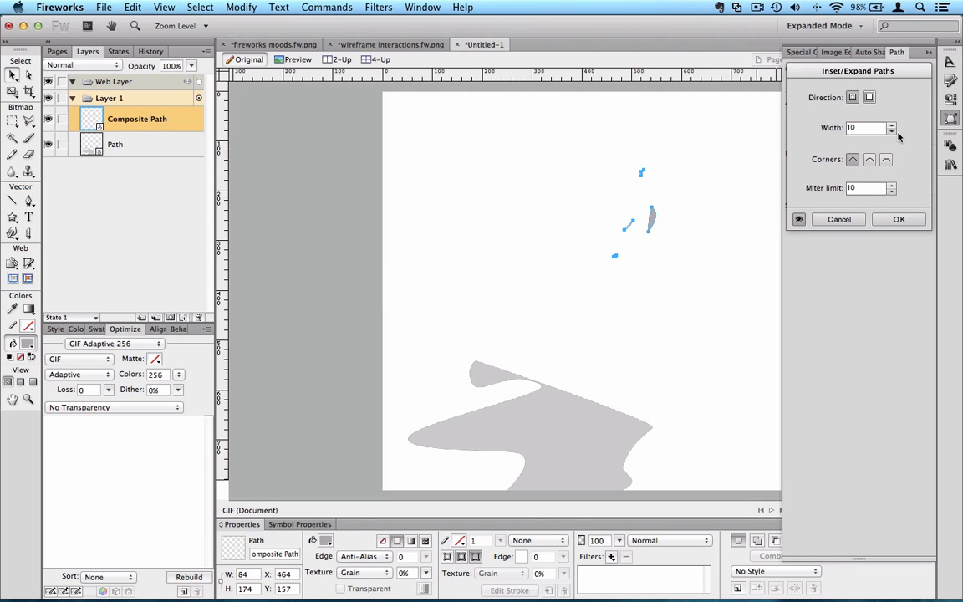
pyautogui.click(891, 125)
pyautogui.click(891, 131)
pyautogui.click(891, 132)
pyautogui.click(891, 131)
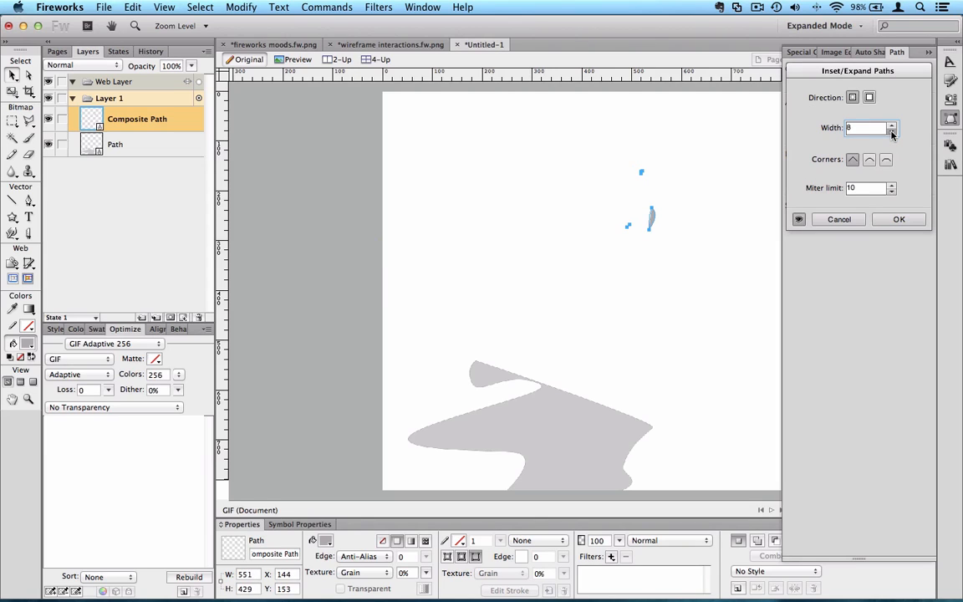
pyautogui.click(891, 131)
pyautogui.click(891, 131)
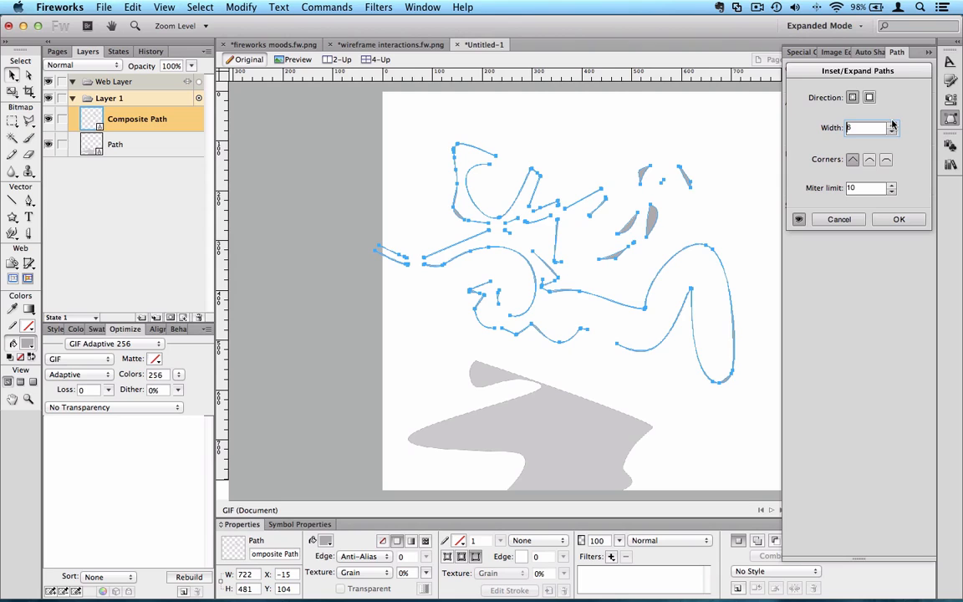
pyautogui.click(892, 125)
pyautogui.click(892, 125)
pyautogui.click(892, 125)
pyautogui.click(892, 125)
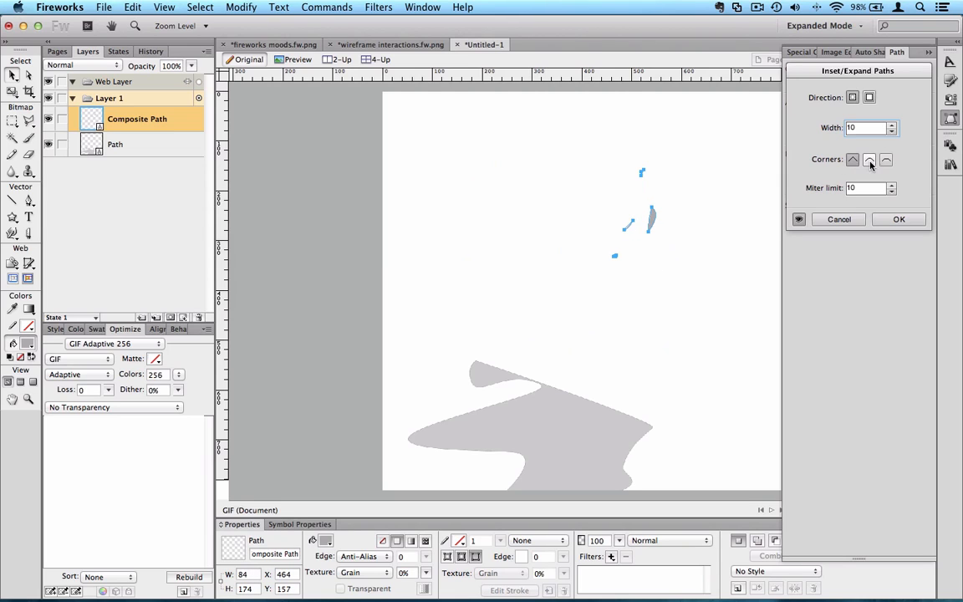
pyautogui.click(886, 160)
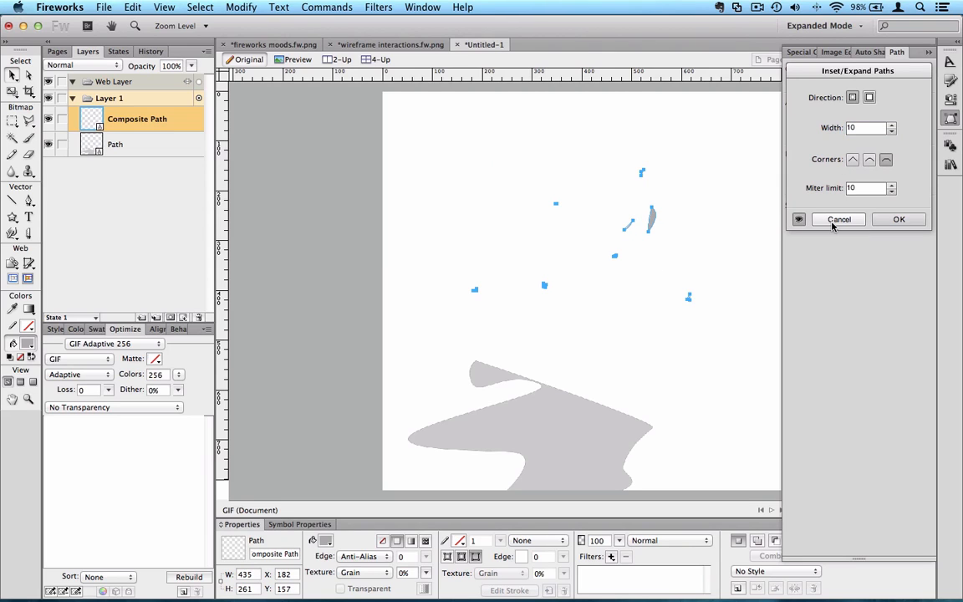
pyautogui.click(833, 221)
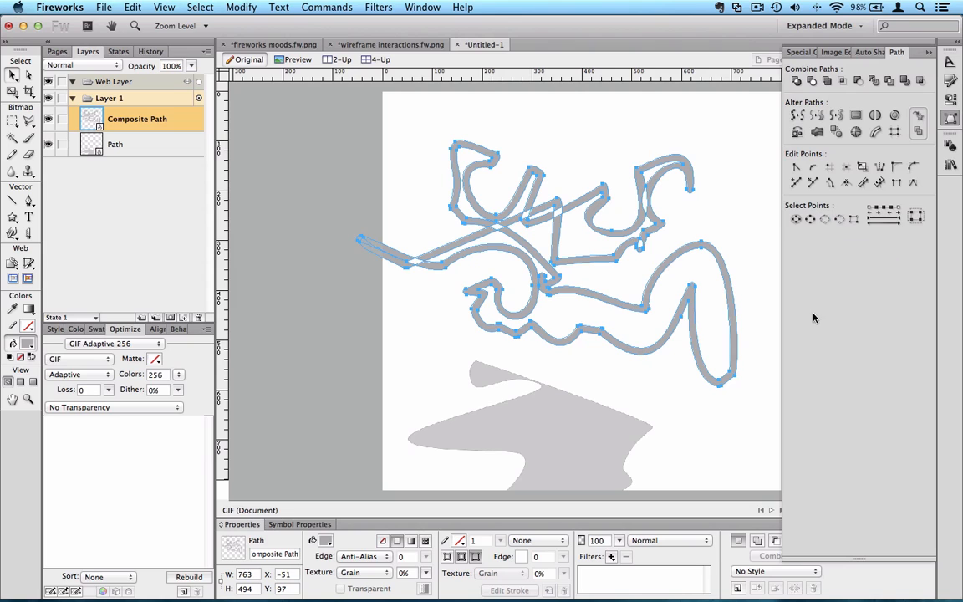
# - Delete the expanded composite path and the gray shape below it to clear the canvas
pyautogui.moveTo(409, 132); pyautogui.dragTo(595, 292)
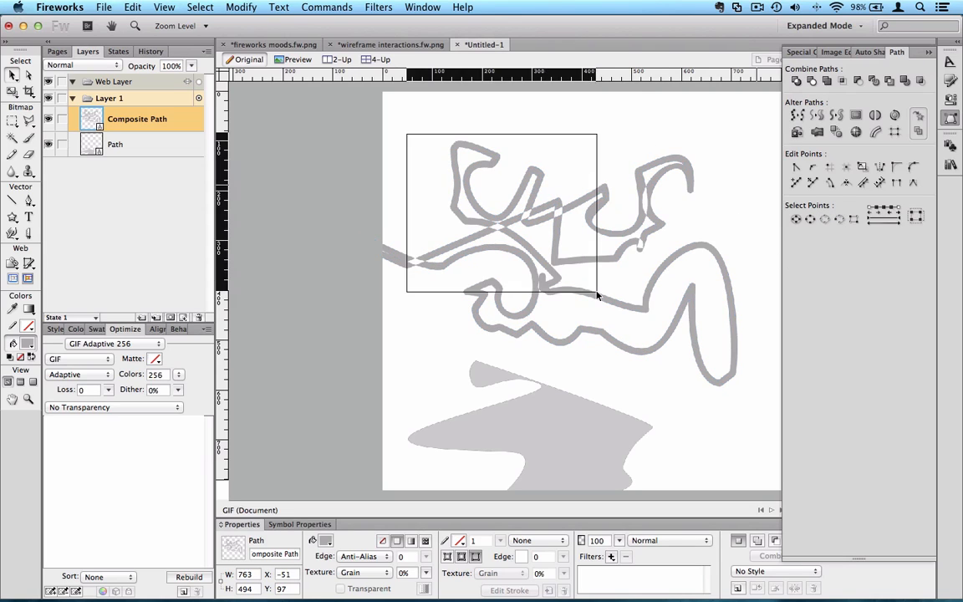
pyautogui.press('Delete')
pyautogui.click(429, 386)
pyautogui.press('Delete')
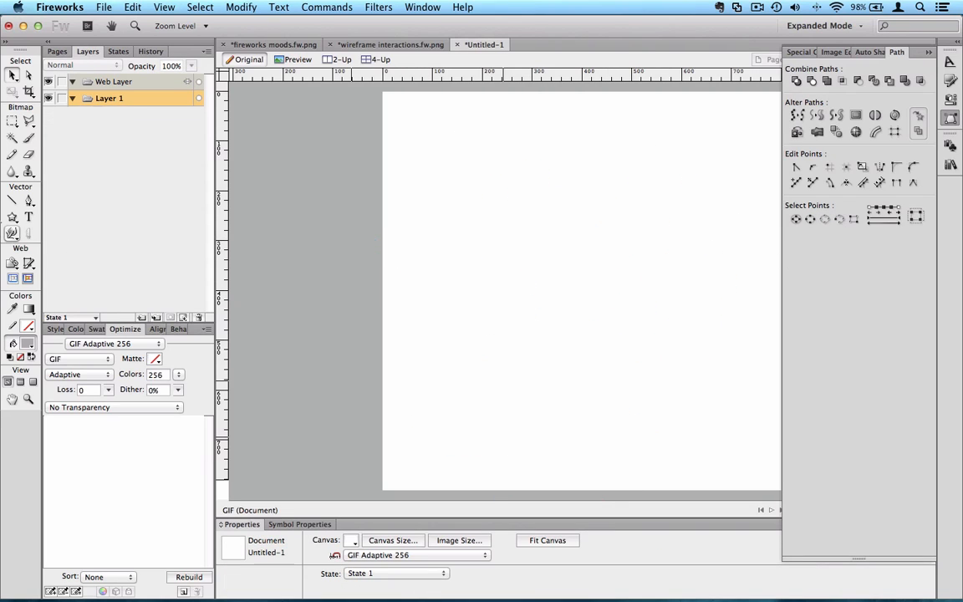
# - Draw a closed three-point shape with curved sides using the Pen tool, about 268 px wide and 388 px high
pyautogui.click(29, 201)
pyautogui.click(543, 220)
pyautogui.moveTo(671, 274)
pyautogui.mouseDown()
pyautogui.moveTo(702, 347)
pyautogui.moveTo(677, 373)
pyautogui.mouseUp()
pyautogui.moveTo(560, 380); pyautogui.dragTo(526, 305)
pyautogui.click(542, 221)
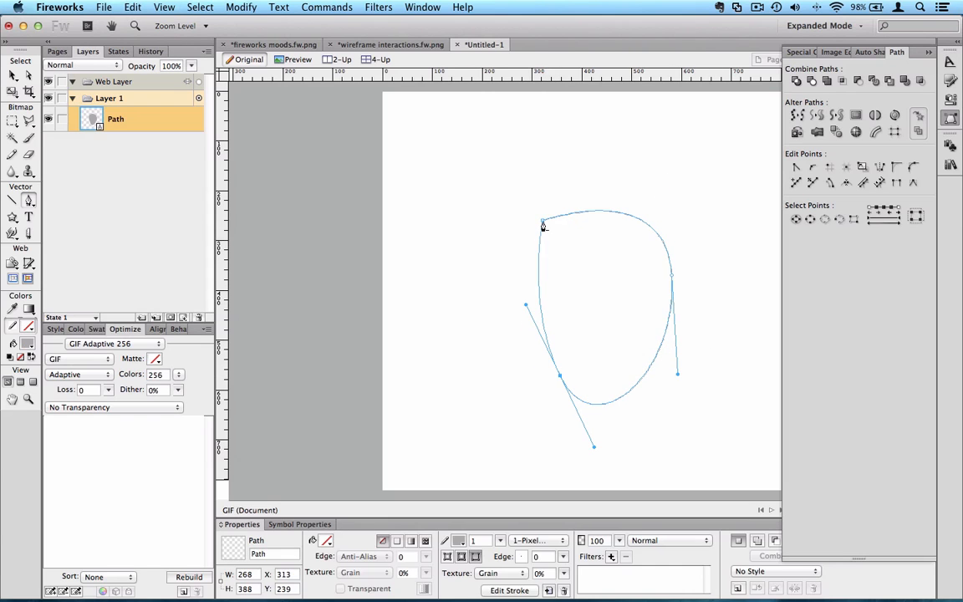
pyautogui.moveTo(1, 1)
pyautogui.click(255, 197)
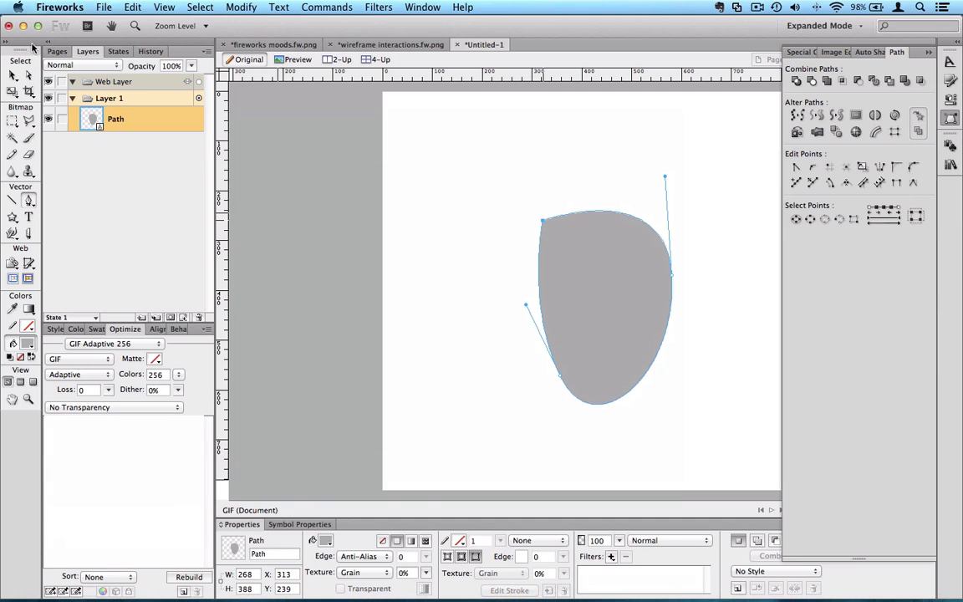
# - Try Inset/Expand Paths on the curved shape at width 40, first inward and then outward, and cancel it
pyautogui.click(10, 77)
pyautogui.click(410, 171)
pyautogui.click(591, 253)
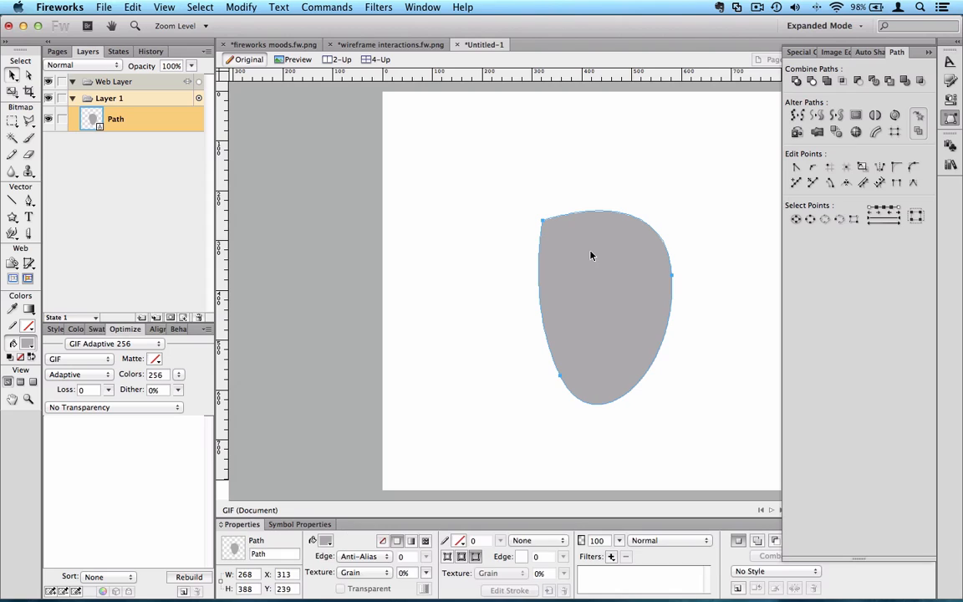
pyautogui.click(816, 132)
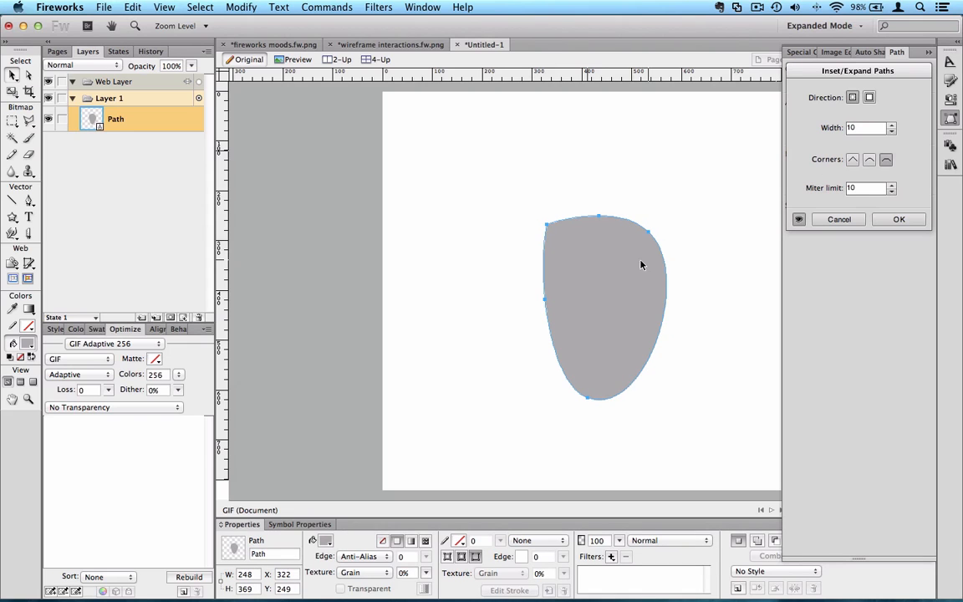
pyautogui.click(892, 132)
pyautogui.click(892, 132)
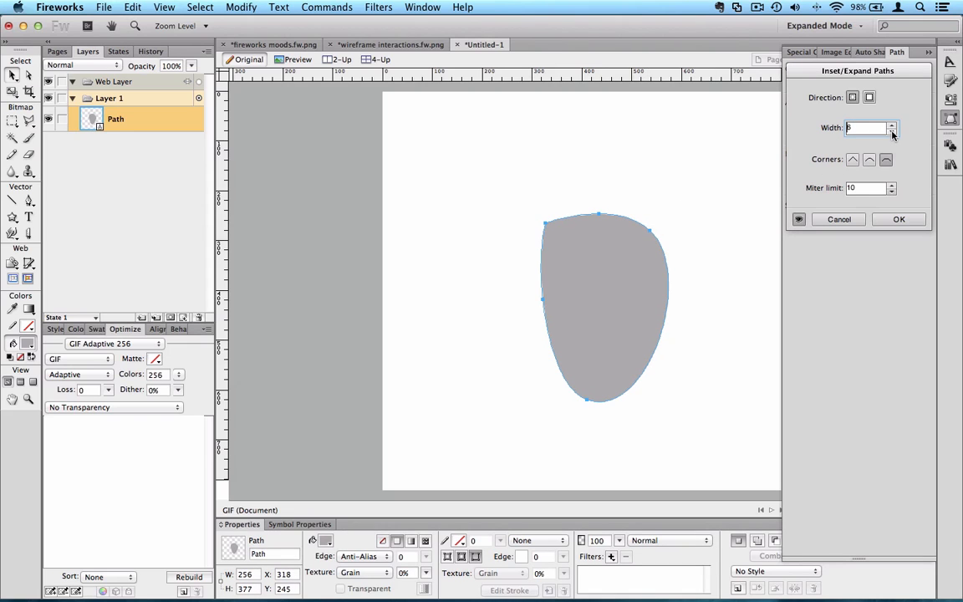
pyautogui.write('40')
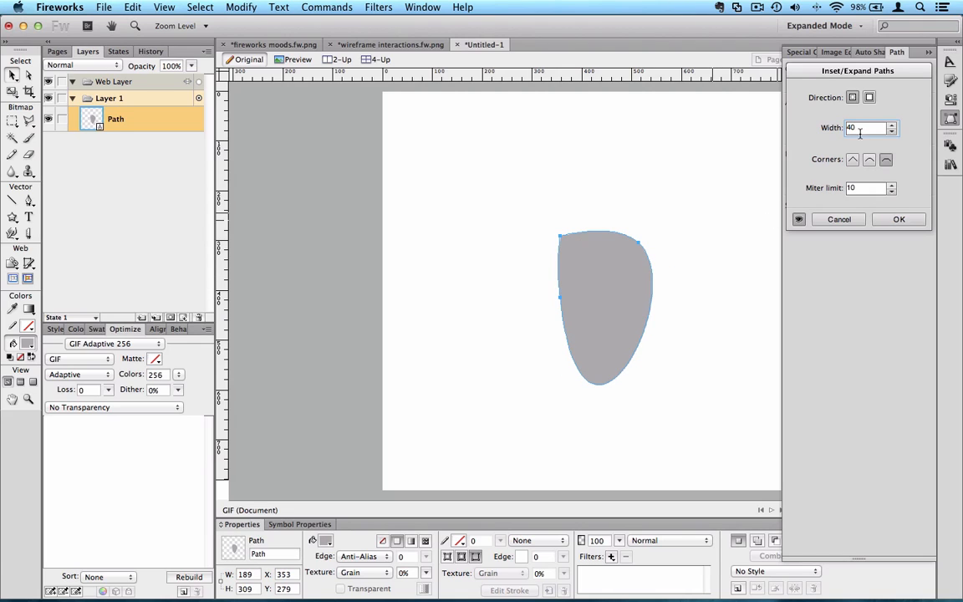
pyautogui.click(869, 97)
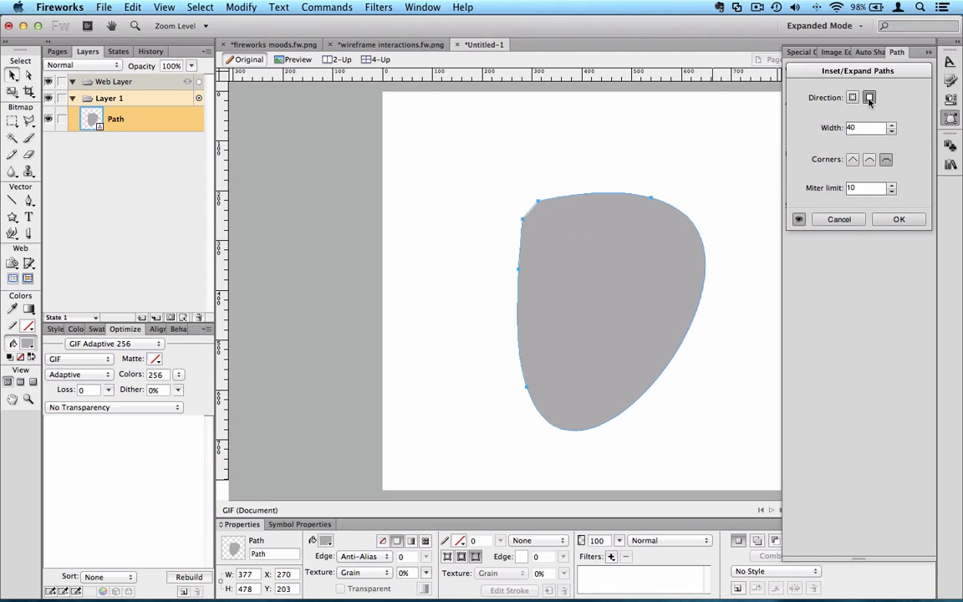
pyautogui.click(841, 219)
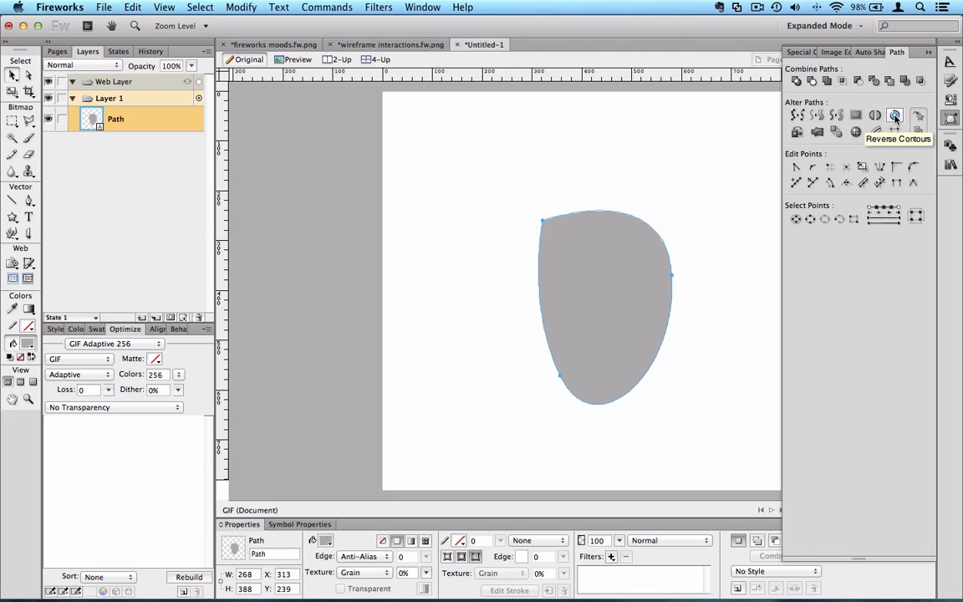
# - Move the curved shape slightly down the canvas to about X 322, Y 286
pyautogui.moveTo(564, 262); pyautogui.dragTo(555, 239)
pyautogui.moveTo(534, 202); pyautogui.dragTo(544, 232)
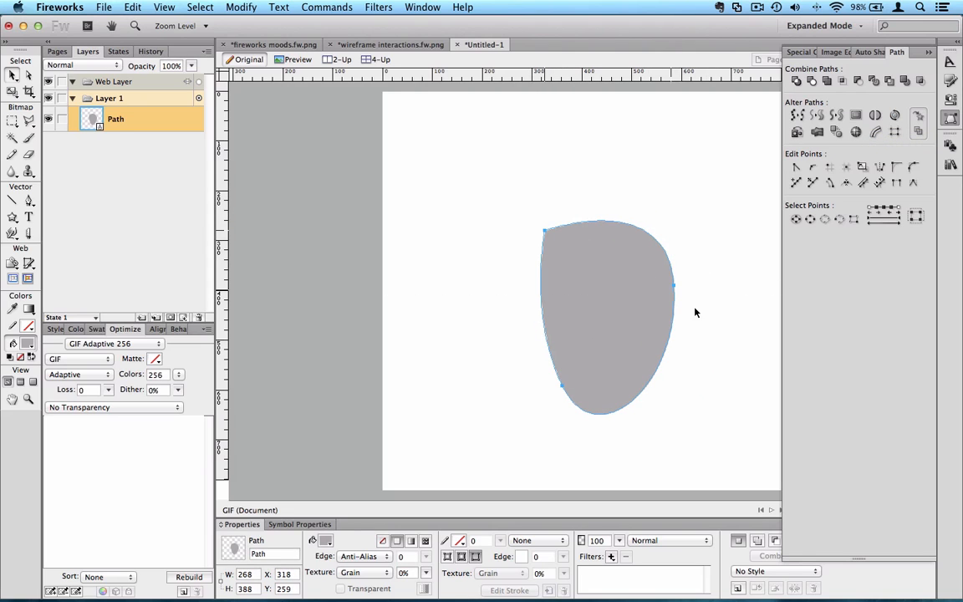
pyautogui.click(533, 232)
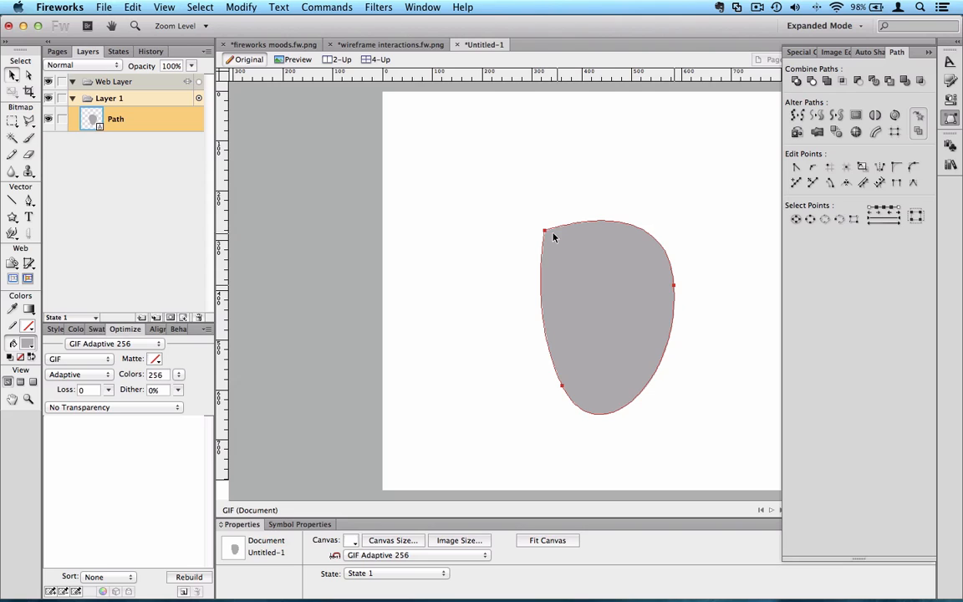
pyautogui.moveTo(546, 234); pyautogui.dragTo(549, 248)
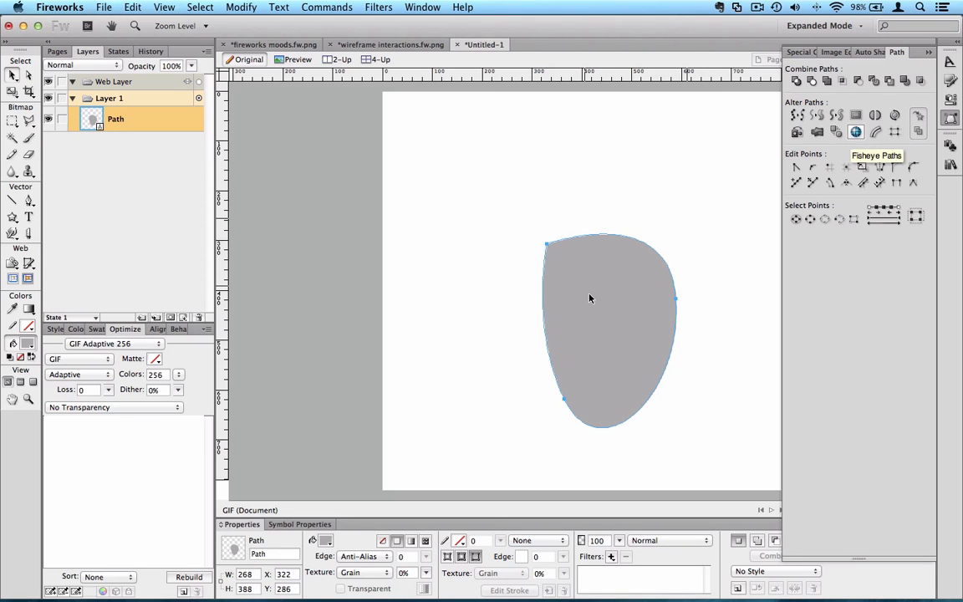
# - Delete the curved shape from the canvas
pyautogui.press('Delete')
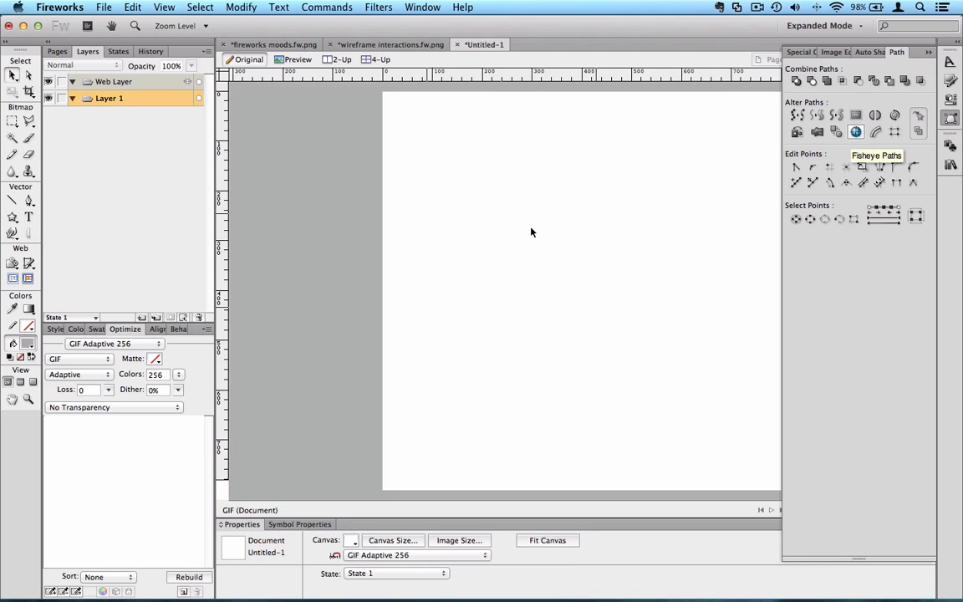
pyautogui.click(752, 7)
pyautogui.click(774, 35)
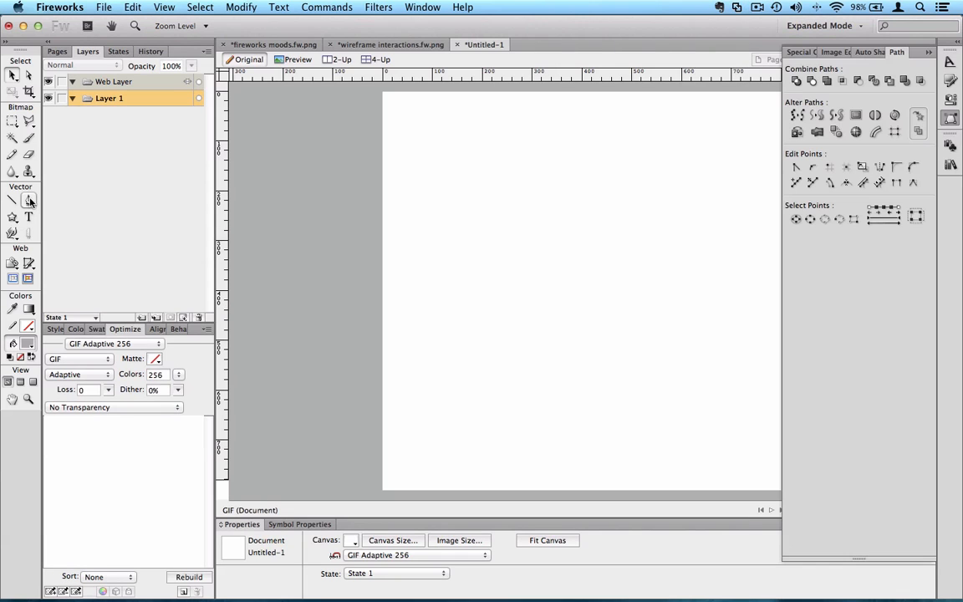
# - Draw a closed, tilted four-sided shape with a narrow notch in its upper edge using the Pen tool, about 450 by 417 px
pyautogui.click(28, 200)
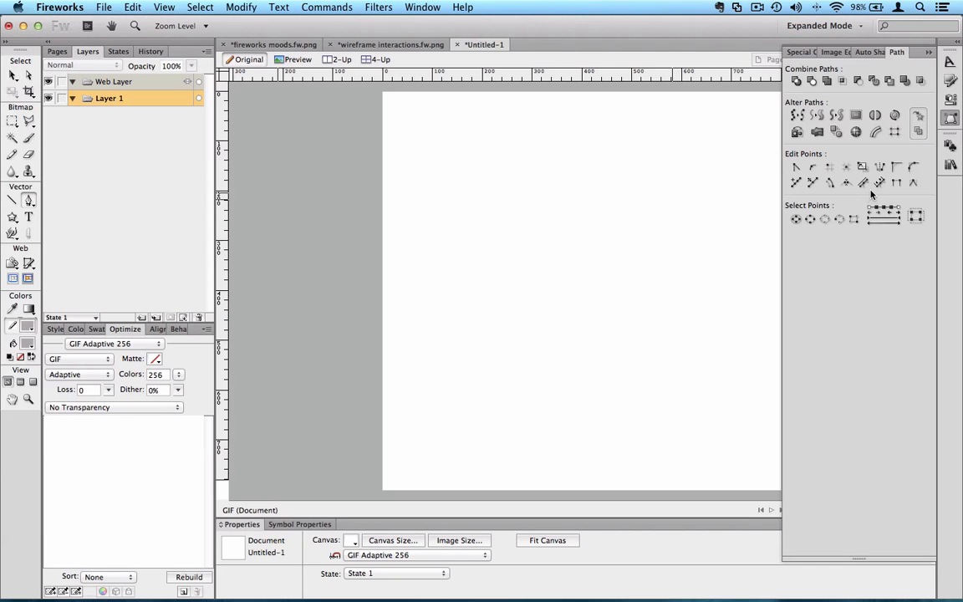
pyautogui.click(608, 217)
pyautogui.click(686, 328)
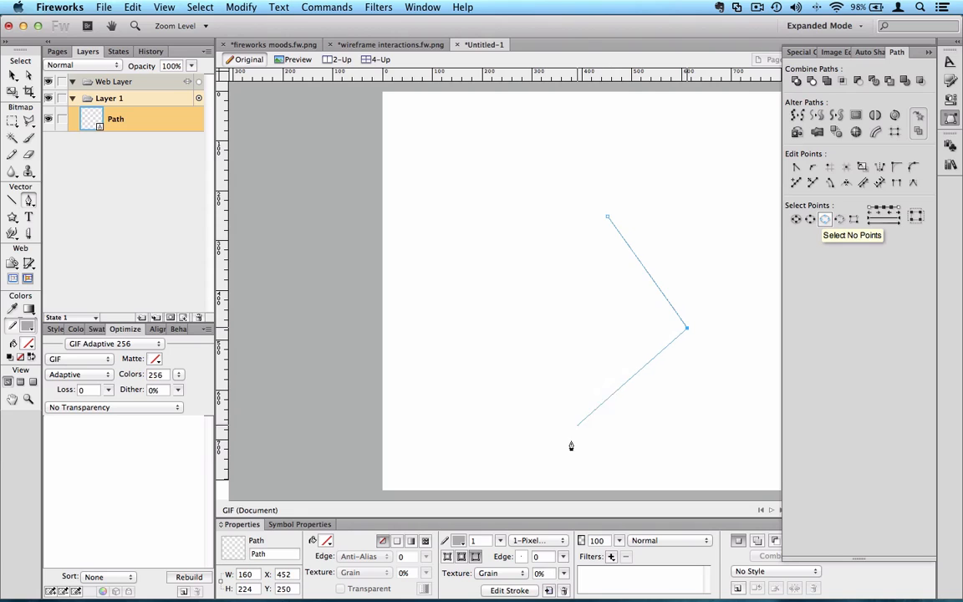
pyautogui.click(547, 423)
pyautogui.click(464, 296)
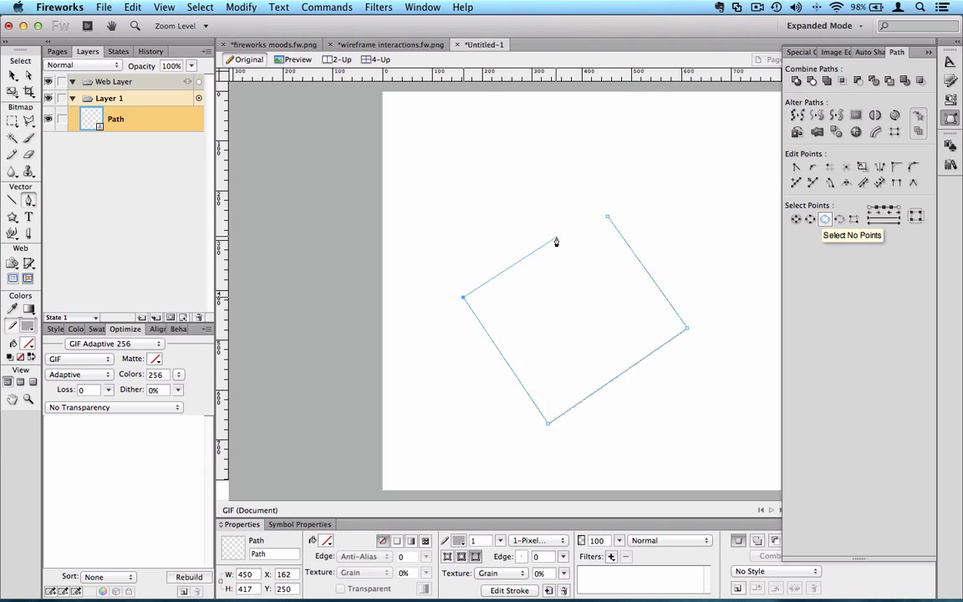
pyautogui.click(562, 236)
pyautogui.click(596, 288)
pyautogui.click(572, 220)
pyautogui.click(607, 216)
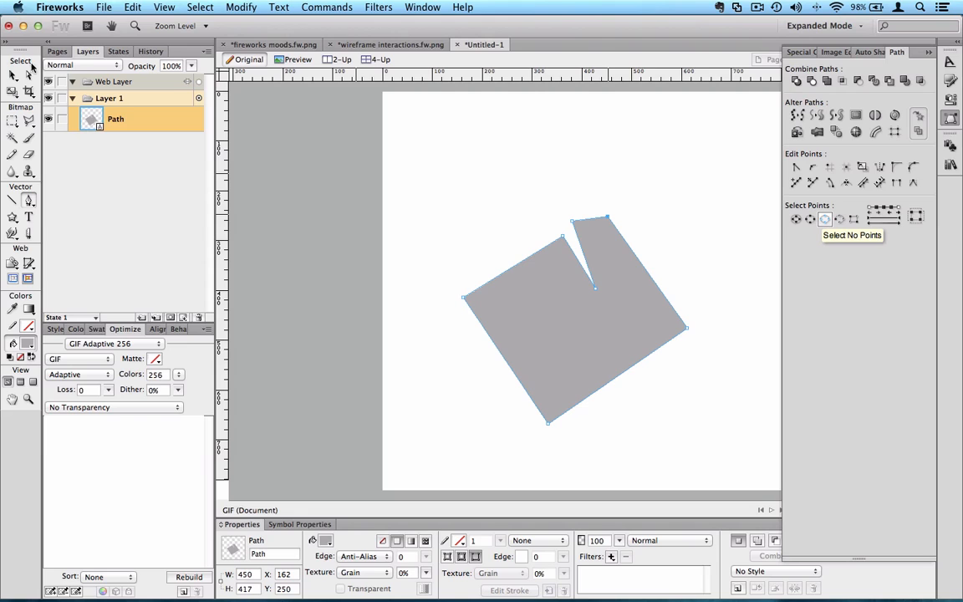
# - Move the notched shape up the canvas to about X 175, Y 203
pyautogui.click(12, 74)
pyautogui.click(478, 163)
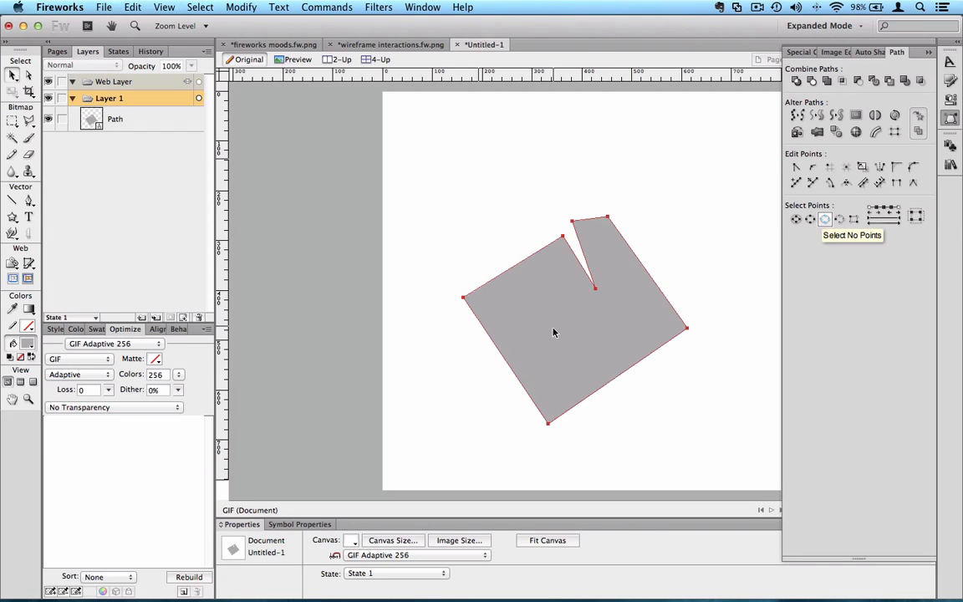
pyautogui.moveTo(554, 331); pyautogui.dragTo(557, 307)
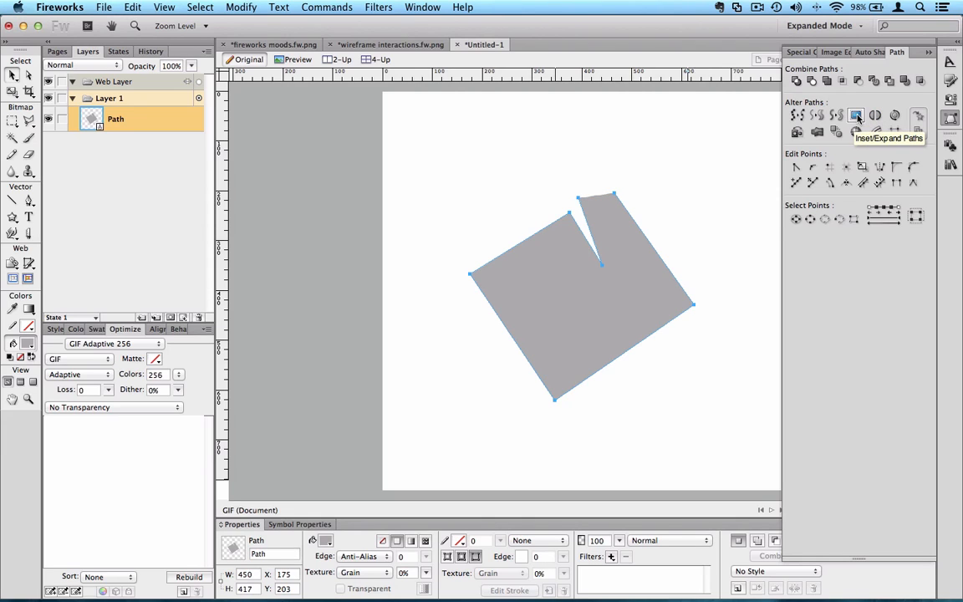
# - Duplicate the notched shape in place and expand the copy's path outward with a width of 20
pyautogui.click(895, 115)
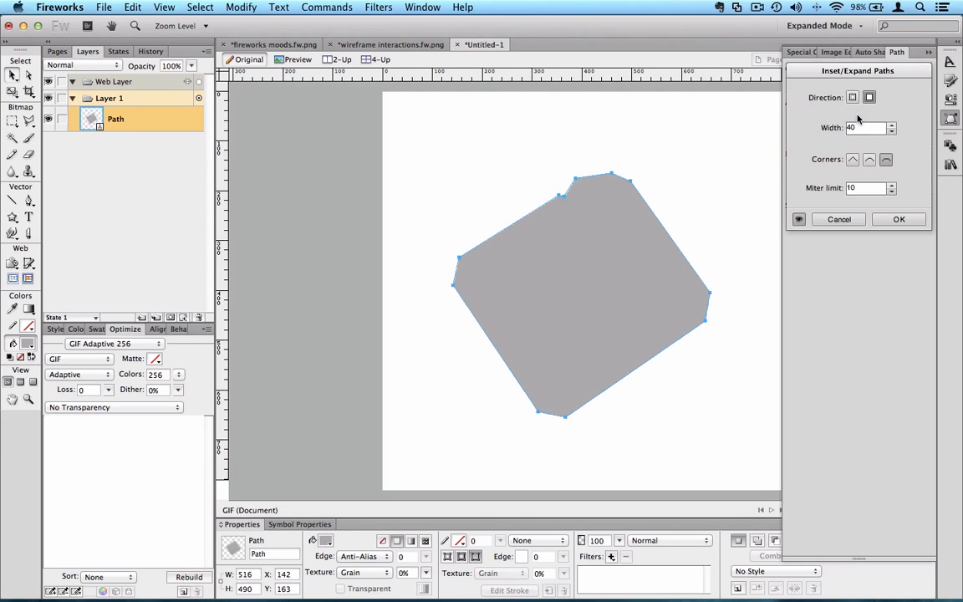
pyautogui.click(839, 219)
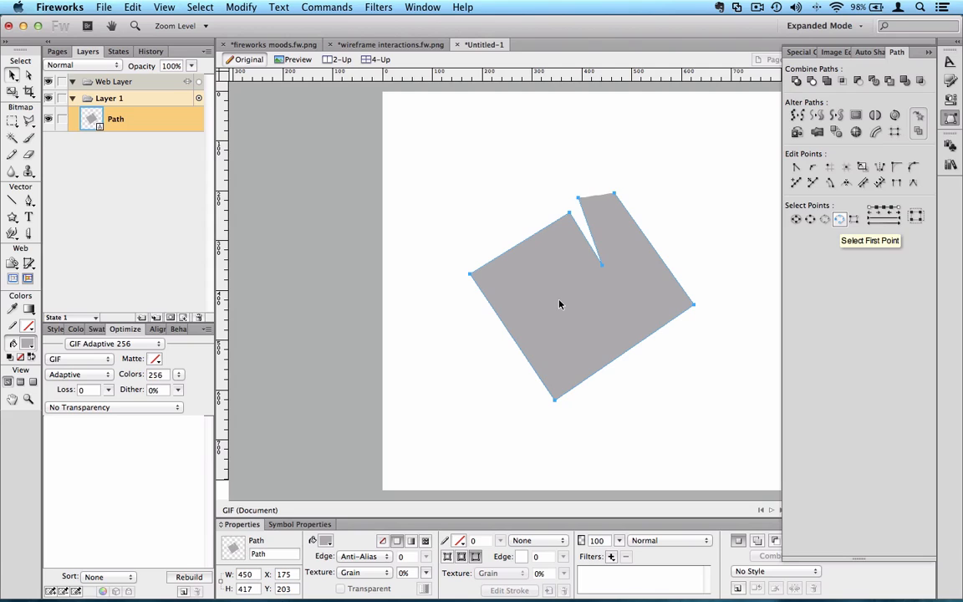
pyautogui.press('super+shift+d')
pyautogui.click(856, 116)
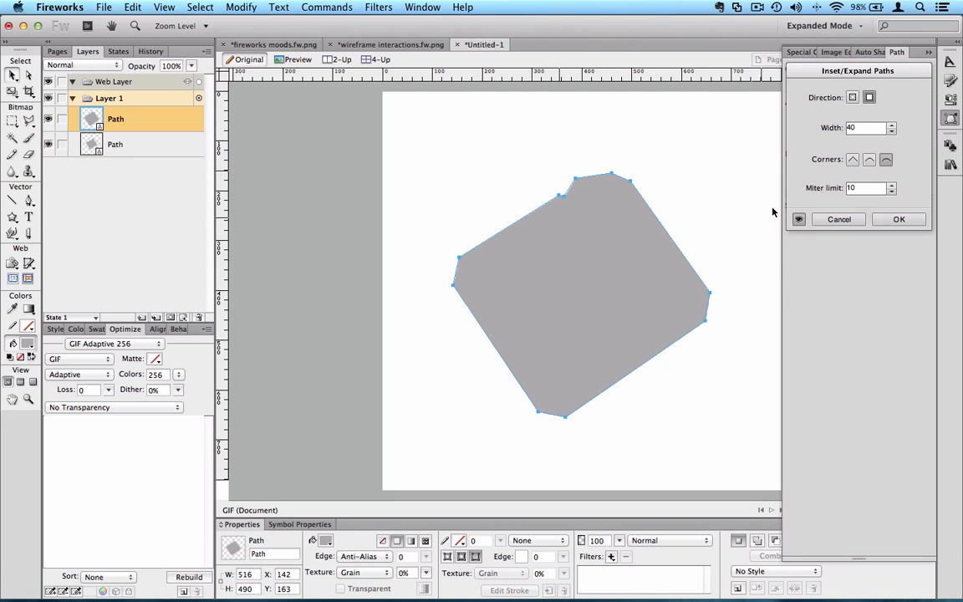
pyautogui.click(892, 131)
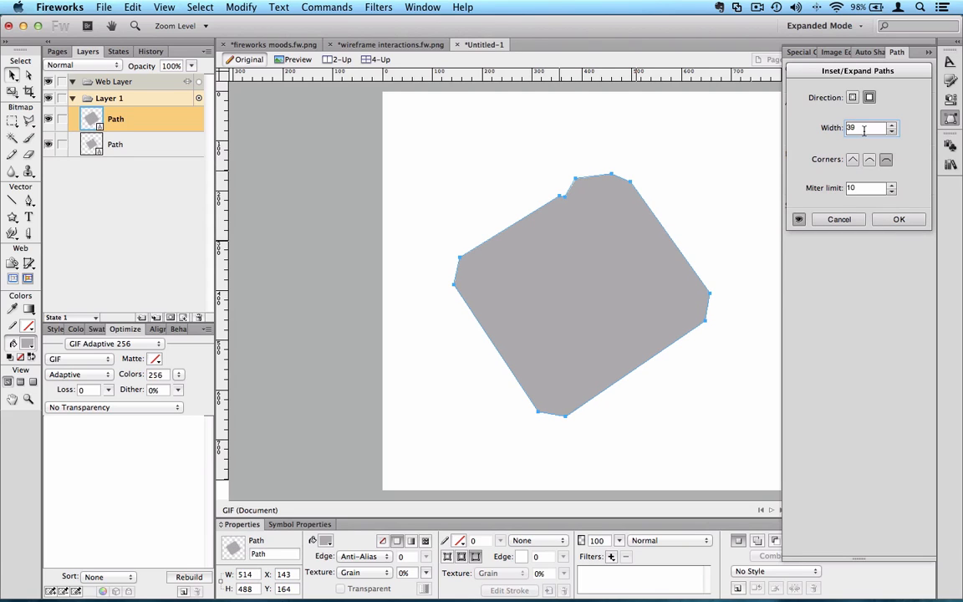
pyautogui.write('24')
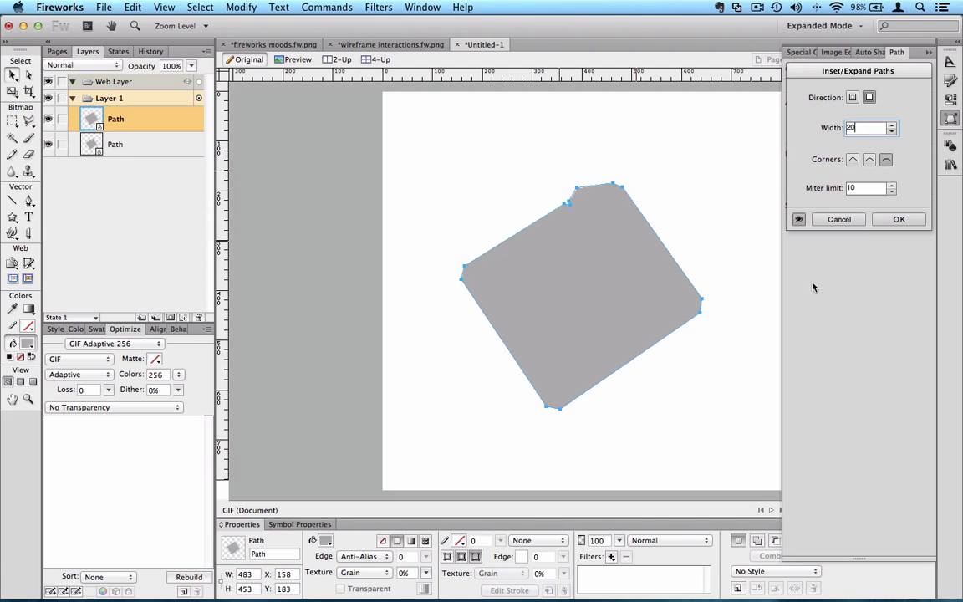
pyautogui.click(899, 219)
pyautogui.moveTo(592, 271); pyautogui.dragTo(595, 359)
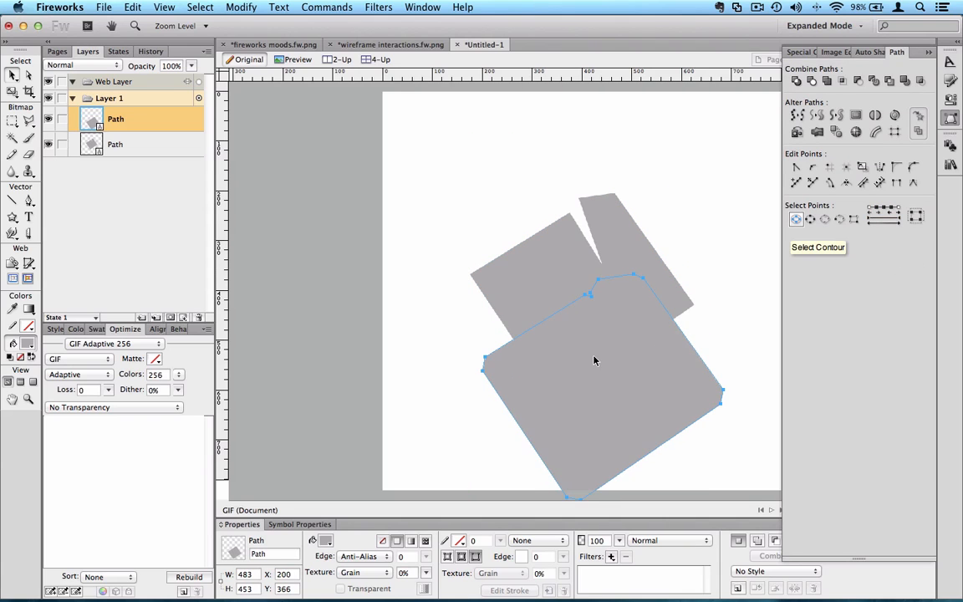
pyautogui.press('super+z')
# - Fill the expanded copy with dark gray and send it to the back, behind the original notched shape
pyautogui.click(326, 540)
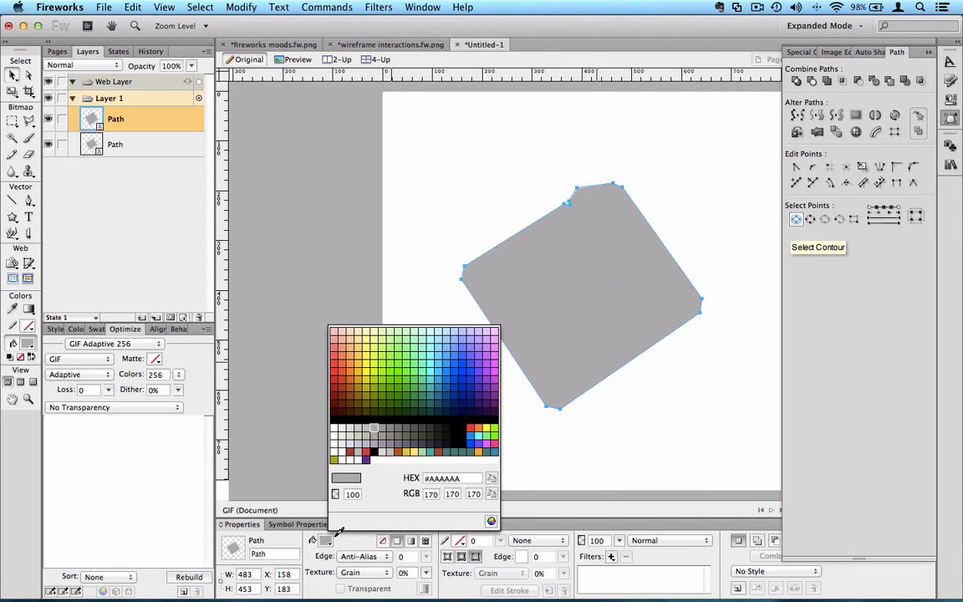
pyautogui.click(378, 436)
pyautogui.rightClick(570, 280)
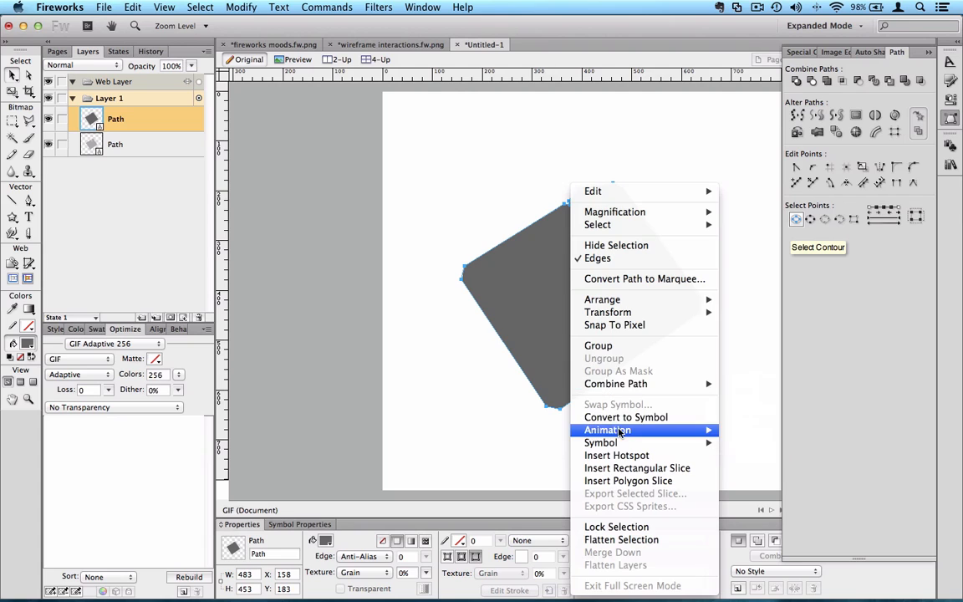
pyautogui.moveTo(618, 301)
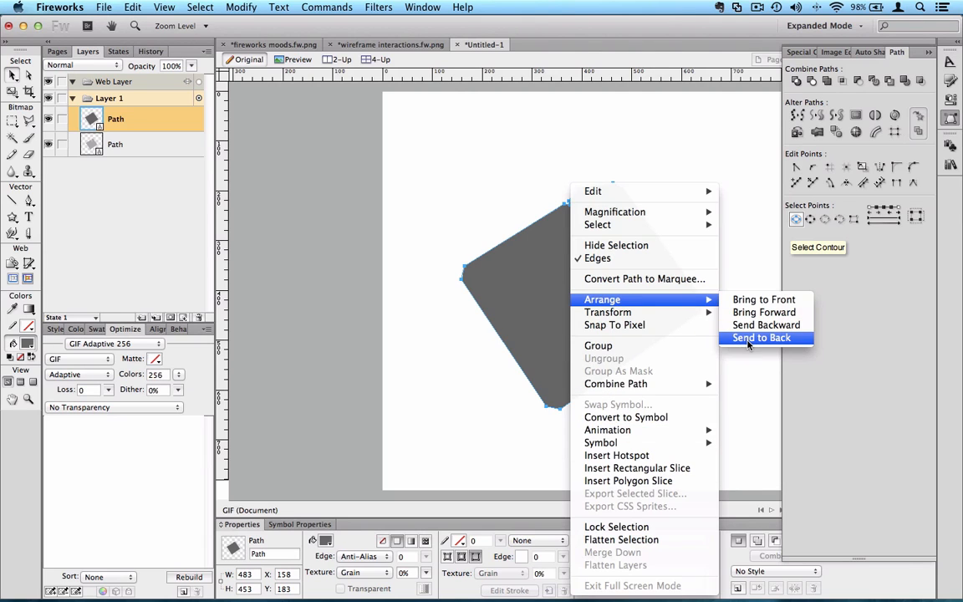
pyautogui.click(745, 337)
pyautogui.click(473, 239)
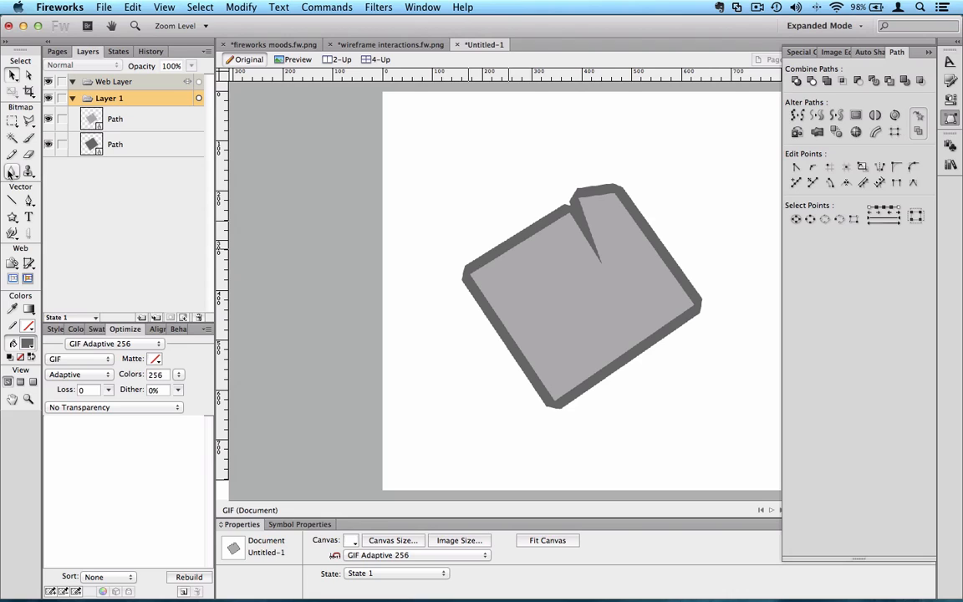
# - Add the text "Type" above the notched shape and set its font size to 57
pyautogui.click(27, 217)
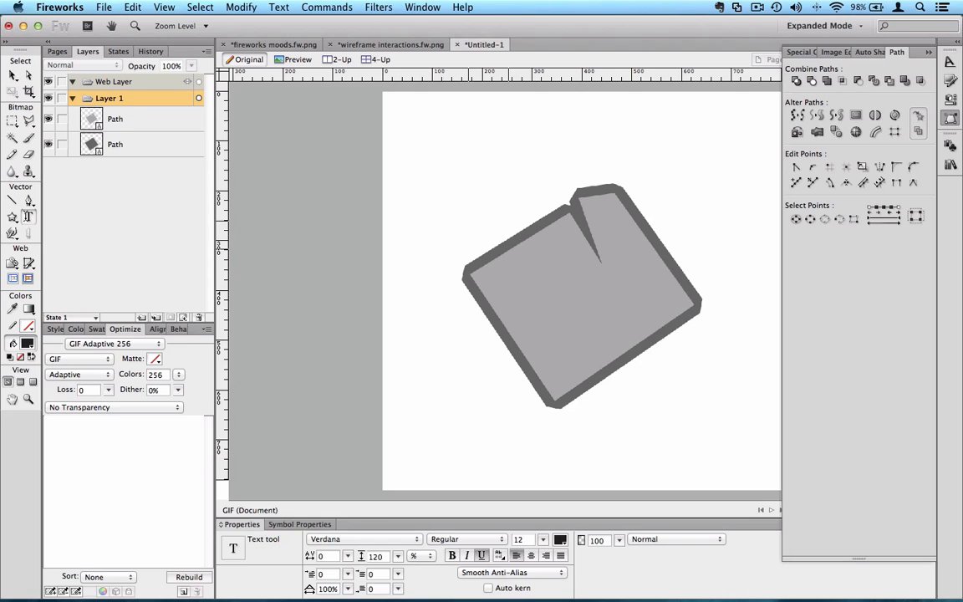
pyautogui.click(469, 169)
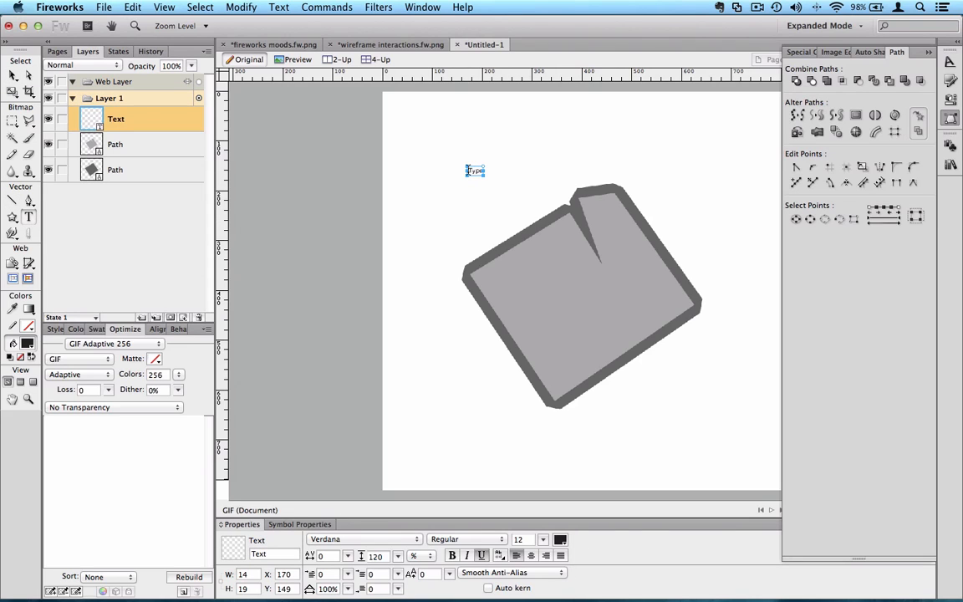
pyautogui.click(396, 231)
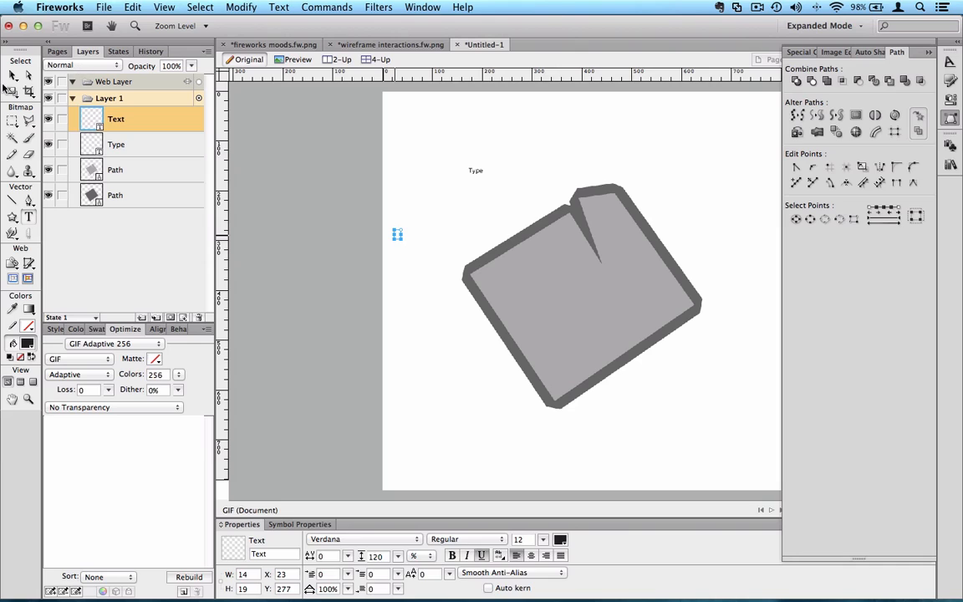
pyautogui.click(13, 75)
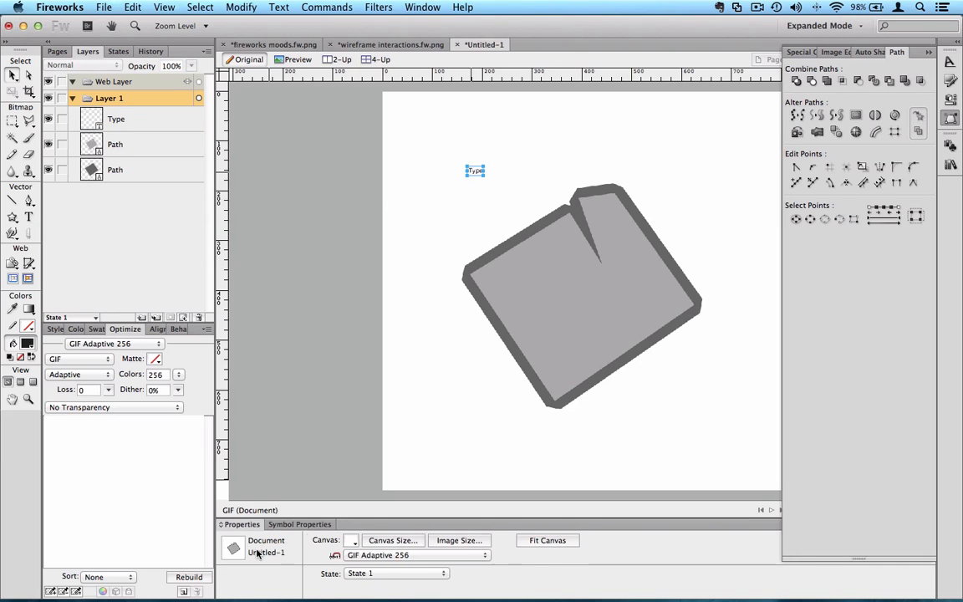
pyautogui.moveTo(543, 539); pyautogui.dragTo(543, 511)
# - Set the text's font to Avenir Next Condensed Demi Bold and remove its underline
pyautogui.click(373, 542)
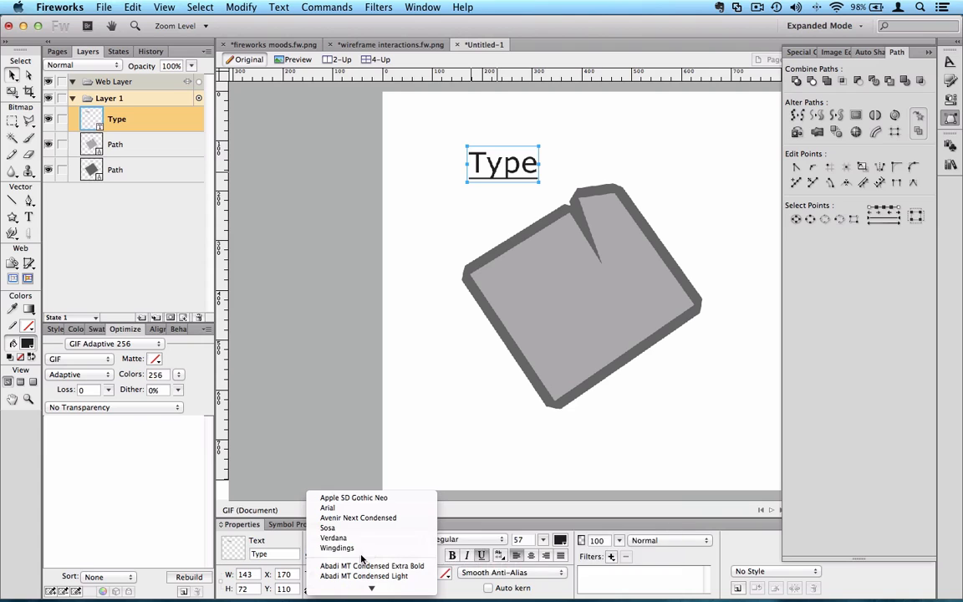
pyautogui.click(365, 519)
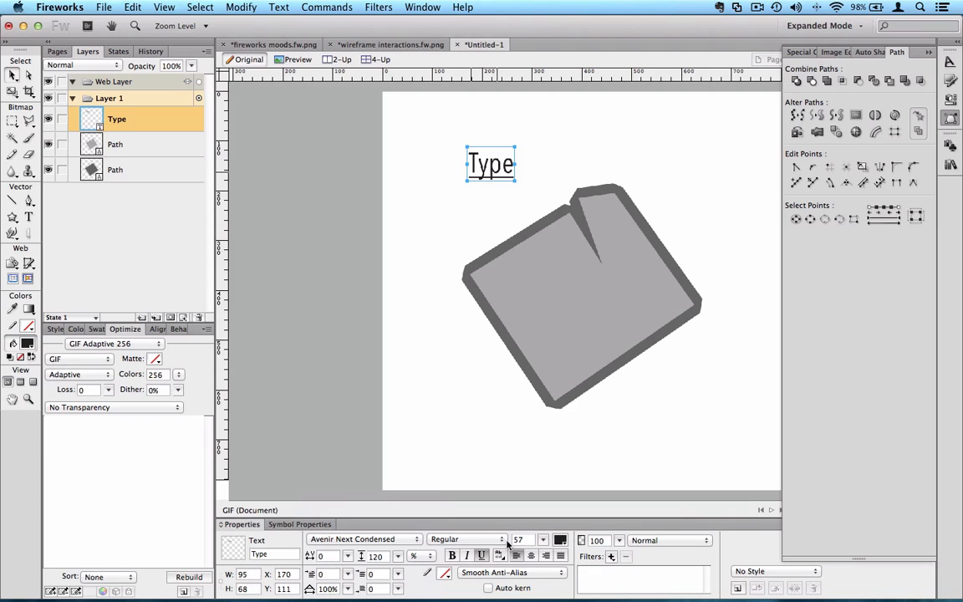
pyautogui.click(458, 539)
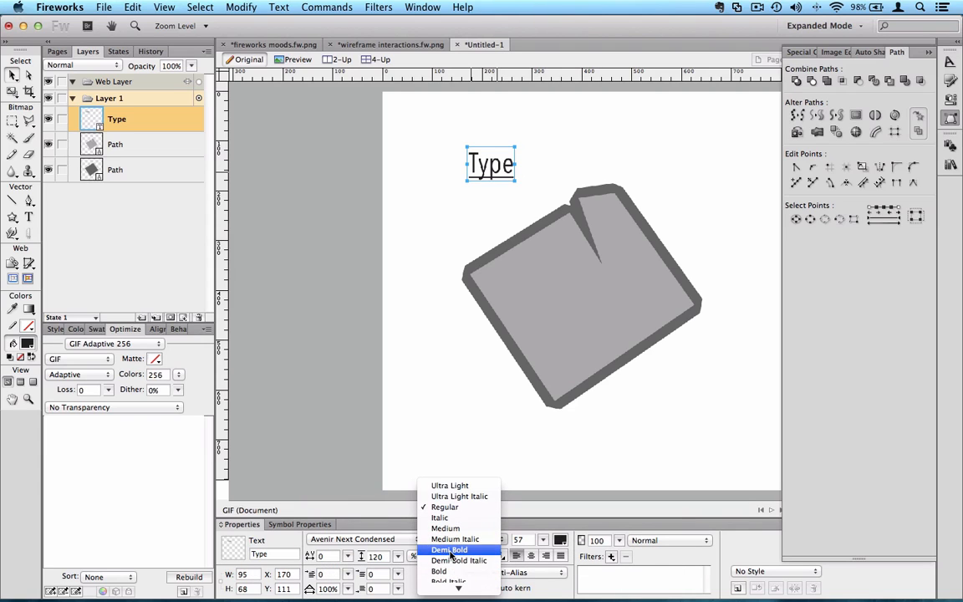
pyautogui.click(455, 350)
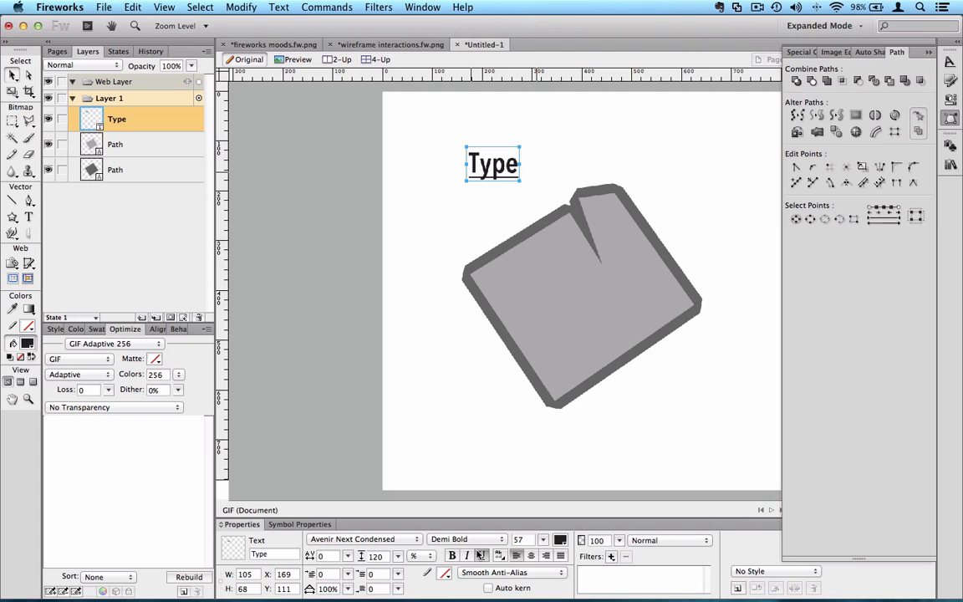
pyautogui.click(458, 443)
# - Scale the "Type" text up to about 192 by 123 px and move it to about X 89, Y 69
pyautogui.click(500, 167)
pyautogui.press('q')
pyautogui.moveTo(525, 184); pyautogui.dragTo(572, 209)
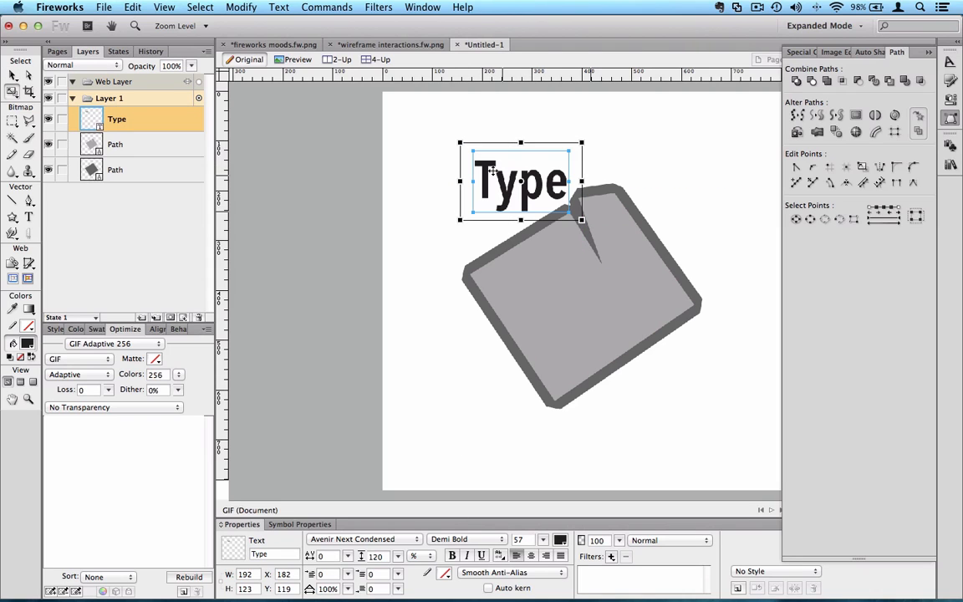
pyautogui.press('v')
pyautogui.click(510, 200)
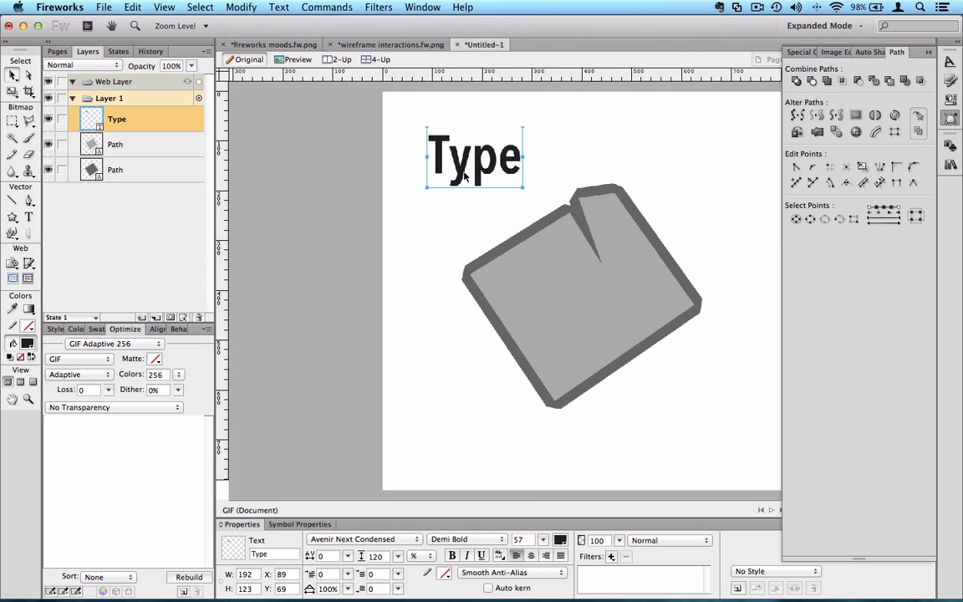
# - Convert the "Type" text to paths and move the resulting group to about X 108, Y 87
pyautogui.press('super+1')
pyautogui.rightClick(407, 208)
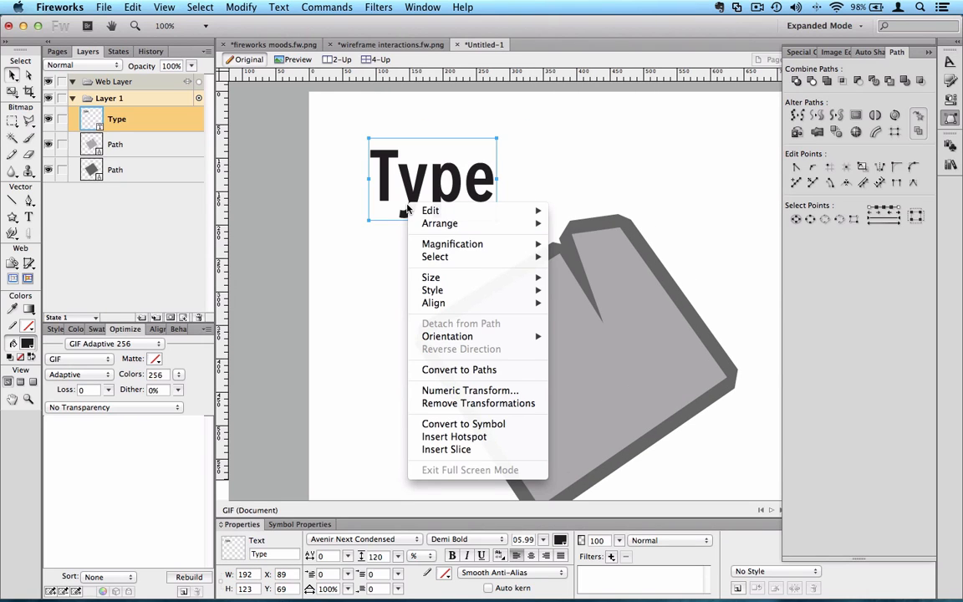
pyautogui.click(458, 370)
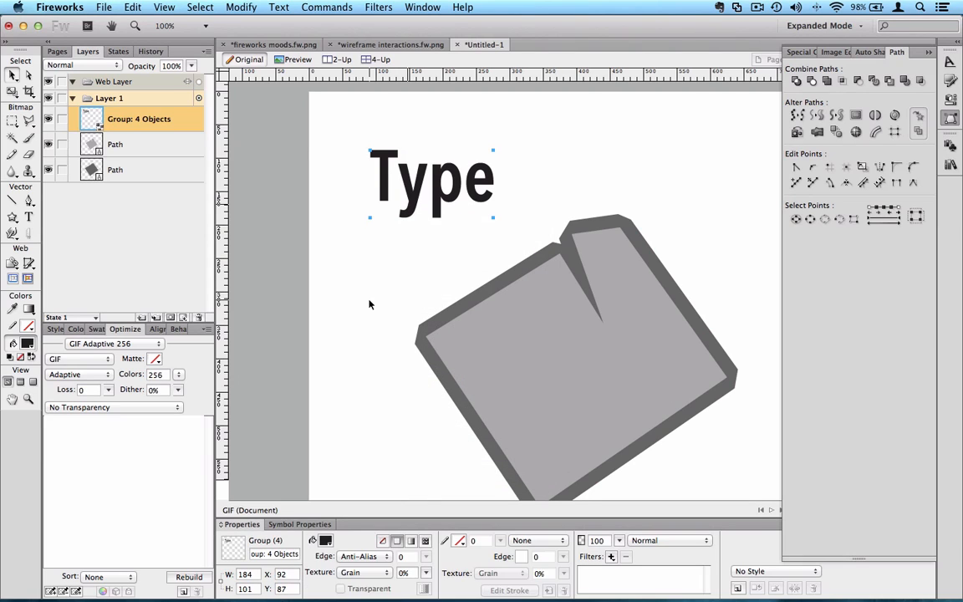
pyautogui.click(369, 304)
pyautogui.moveTo(418, 205); pyautogui.dragTo(428, 205)
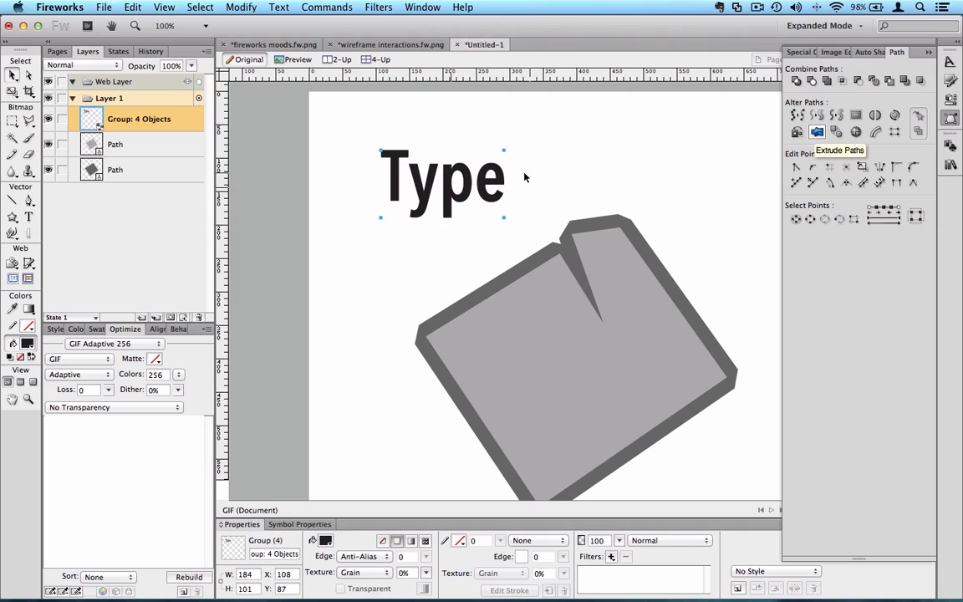
pyautogui.click(470, 154)
pyautogui.click(481, 171)
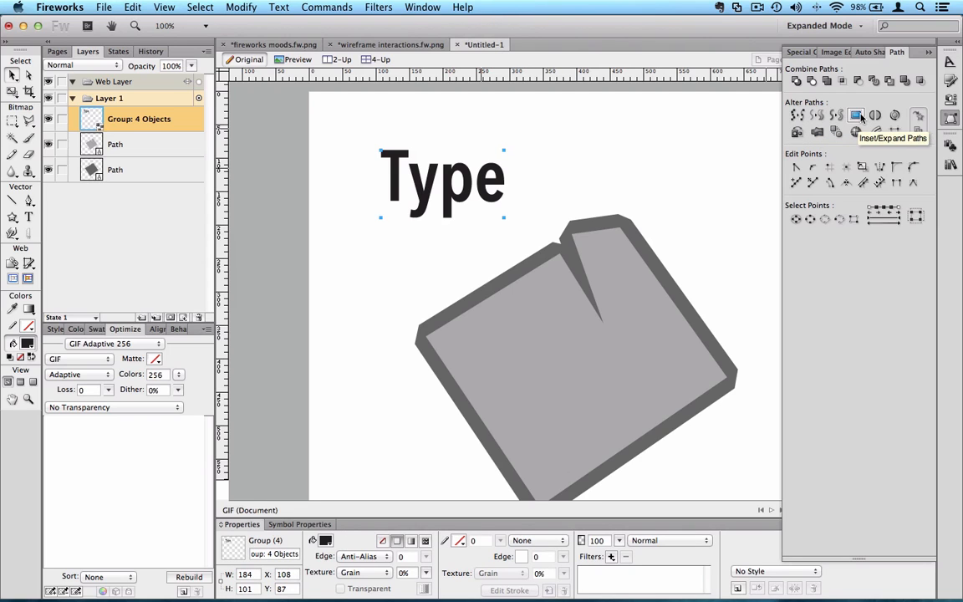
# - Ungroup the converted "Type" lettering into separate letter paths
pyautogui.click(349, 298)
pyautogui.rightClick(451, 321)
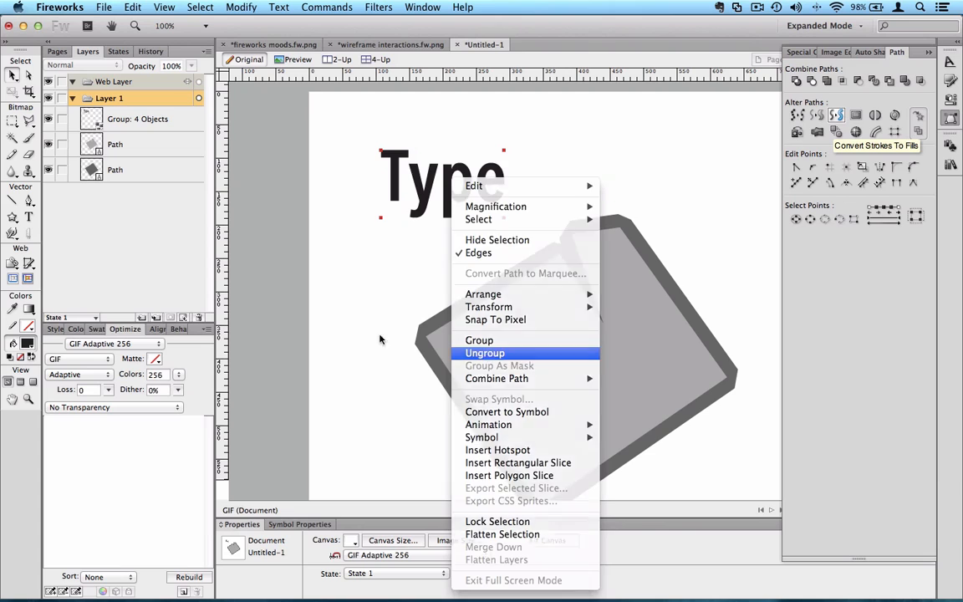
pyautogui.press('Return')
# - Select all four letter paths and expand them outward with a width of 8 using Inset/Expand Paths
pyautogui.moveTo(343, 122); pyautogui.dragTo(517, 223)
pyautogui.click(853, 117)
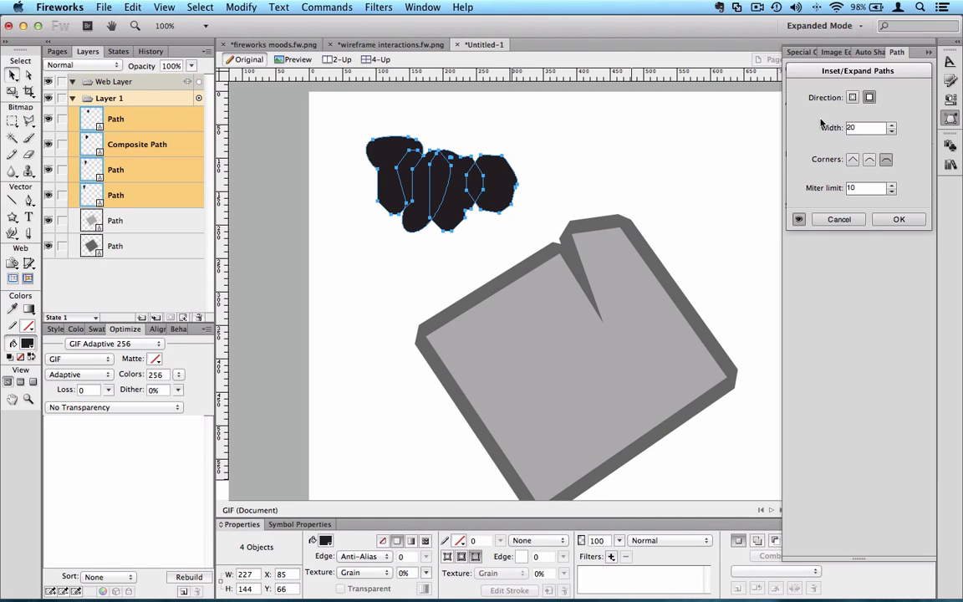
pyautogui.click(891, 132)
pyautogui.click(891, 132)
pyautogui.click(891, 132)
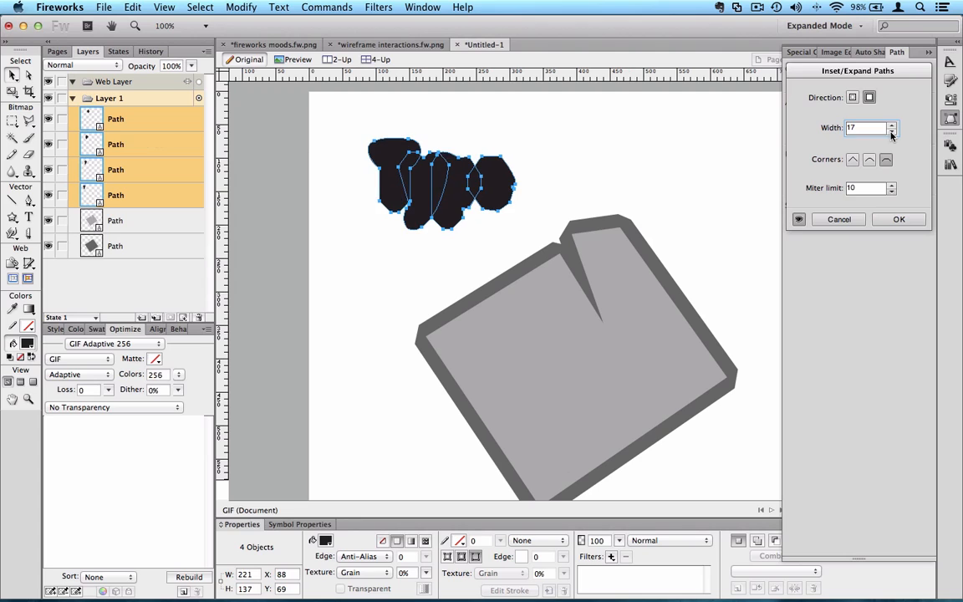
pyautogui.click(891, 131)
pyautogui.click(891, 132)
pyautogui.click(891, 131)
pyautogui.click(891, 132)
pyautogui.click(891, 132)
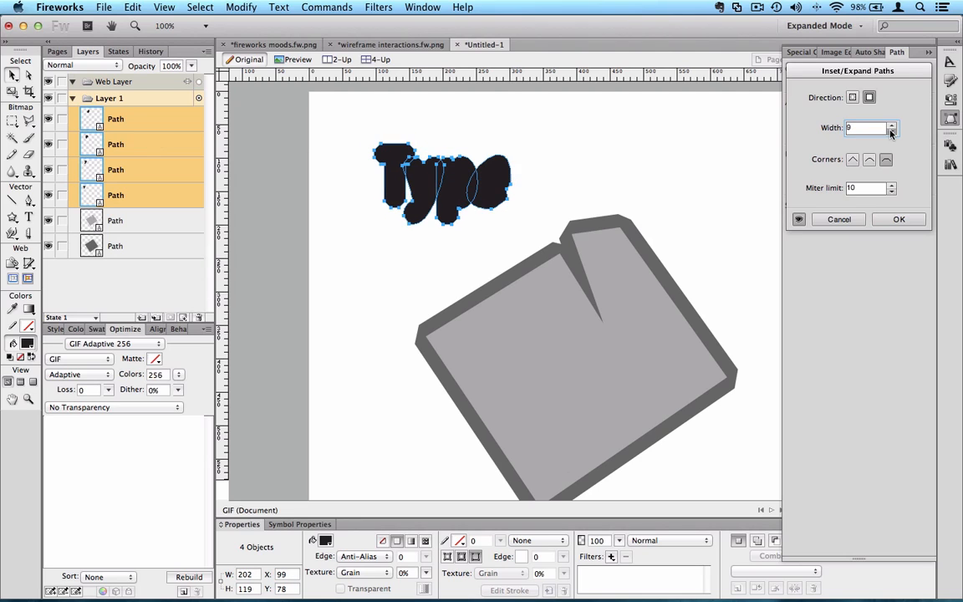
pyautogui.click(891, 132)
pyautogui.click(891, 132)
pyautogui.click(891, 132)
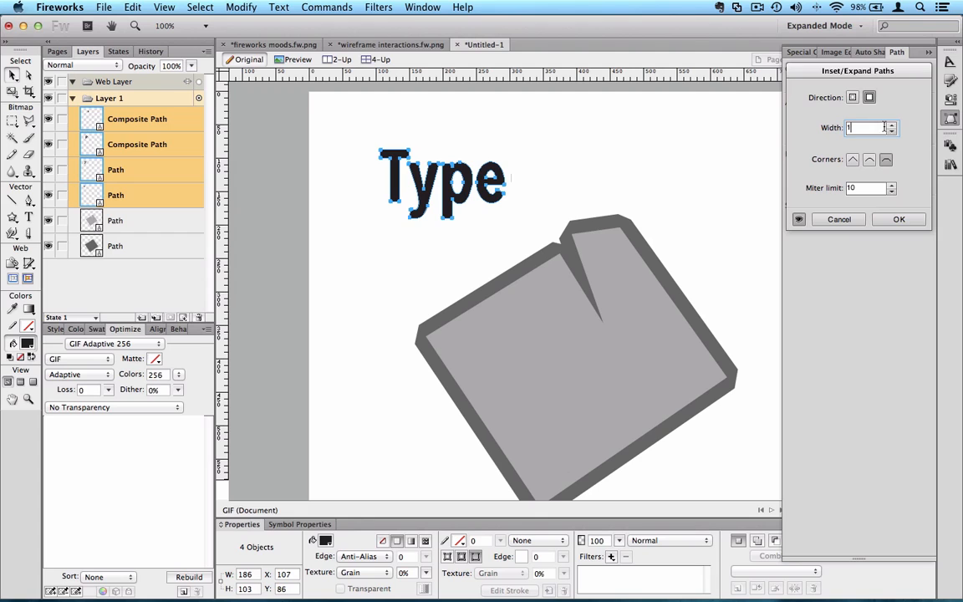
pyautogui.click(891, 125)
pyautogui.click(892, 126)
pyautogui.click(891, 126)
pyautogui.click(892, 125)
pyautogui.click(891, 125)
pyautogui.click(892, 125)
pyautogui.click(891, 126)
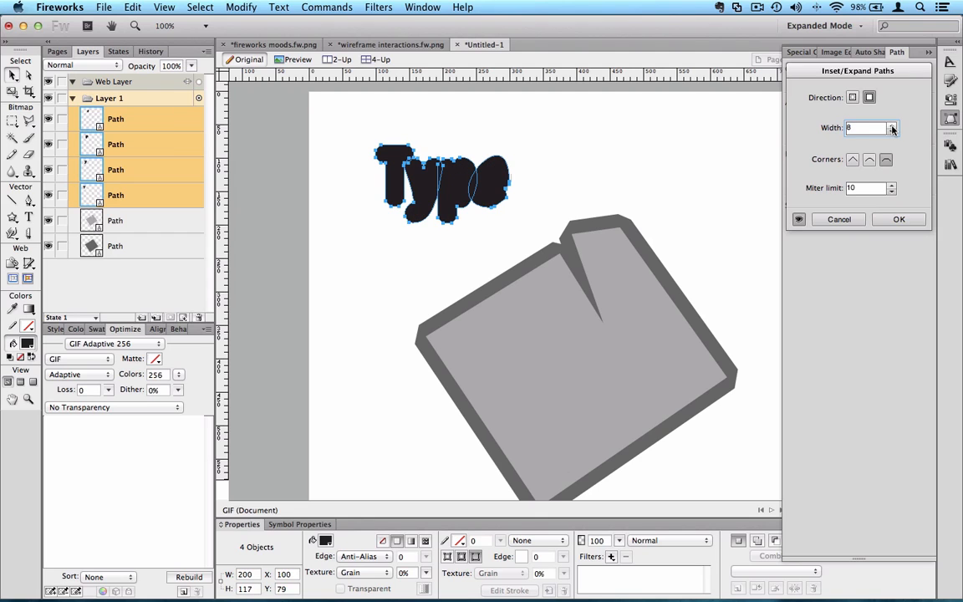
pyautogui.click(900, 220)
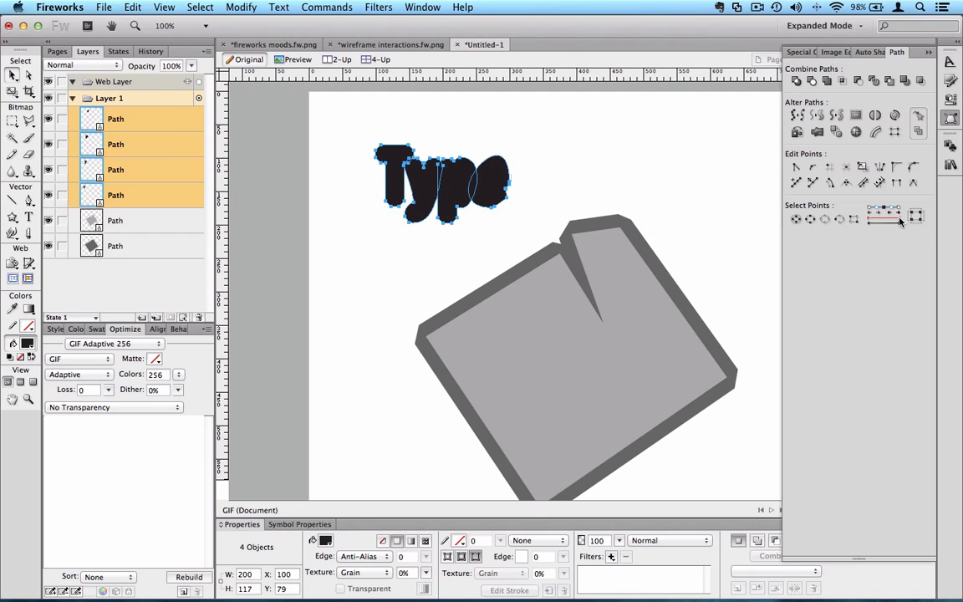
# - Undo the letters' move and outward expansion in the untitled document, and deselect them
pyautogui.moveTo(423, 158); pyautogui.dragTo(448, 134)
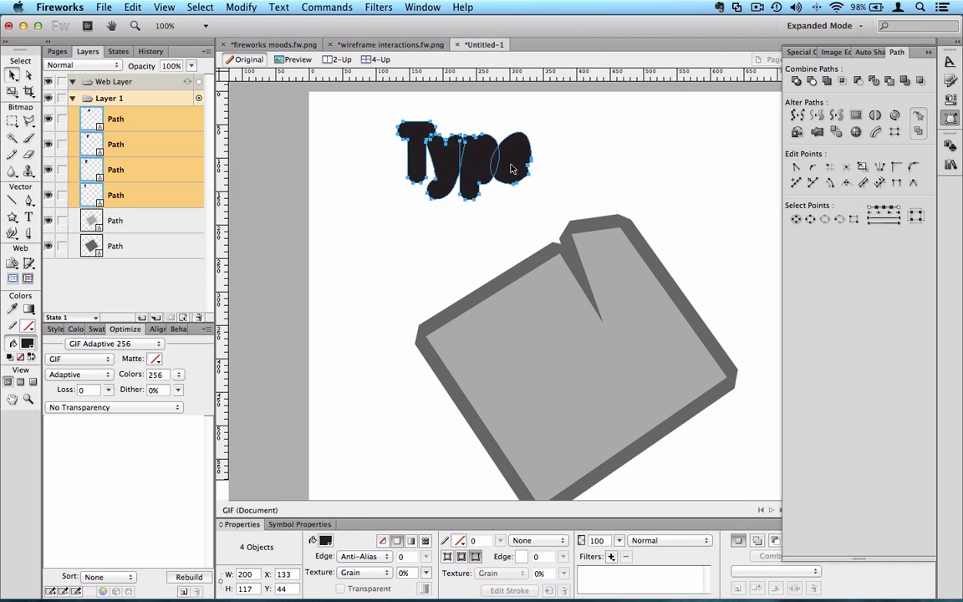
pyautogui.press('super+z')
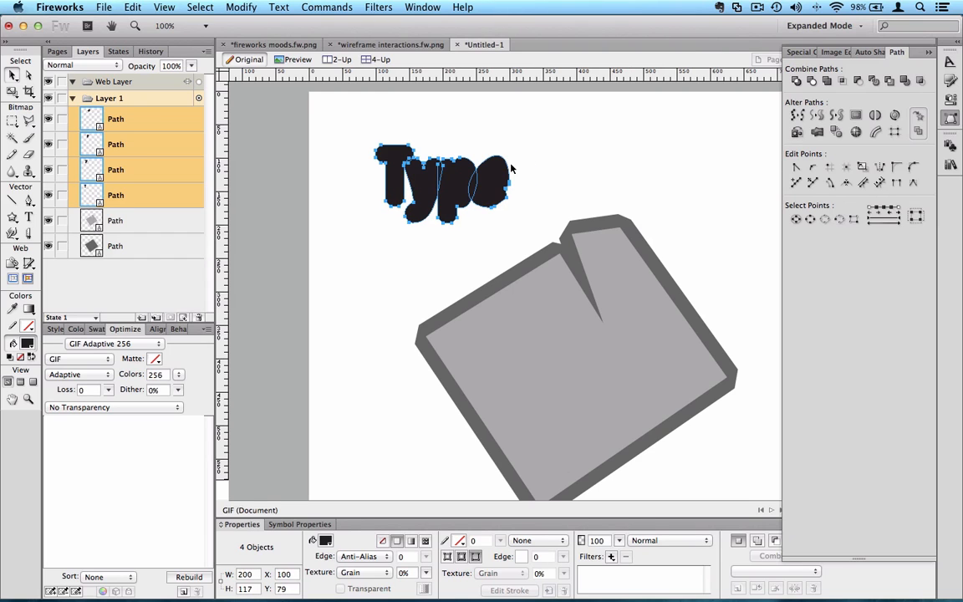
pyautogui.hotkey('ctrl', 'Tab')
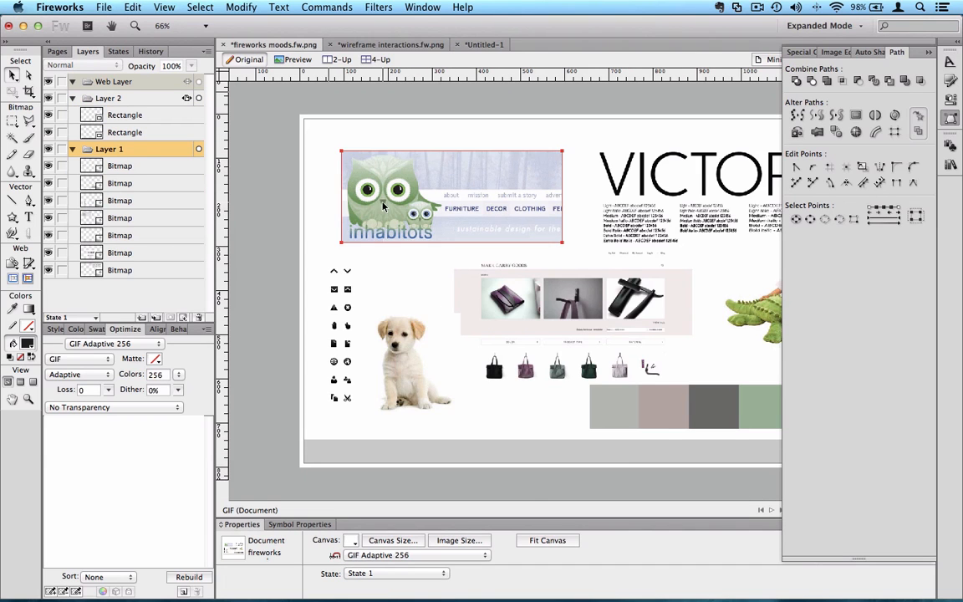
pyautogui.click(485, 46)
pyautogui.click(346, 244)
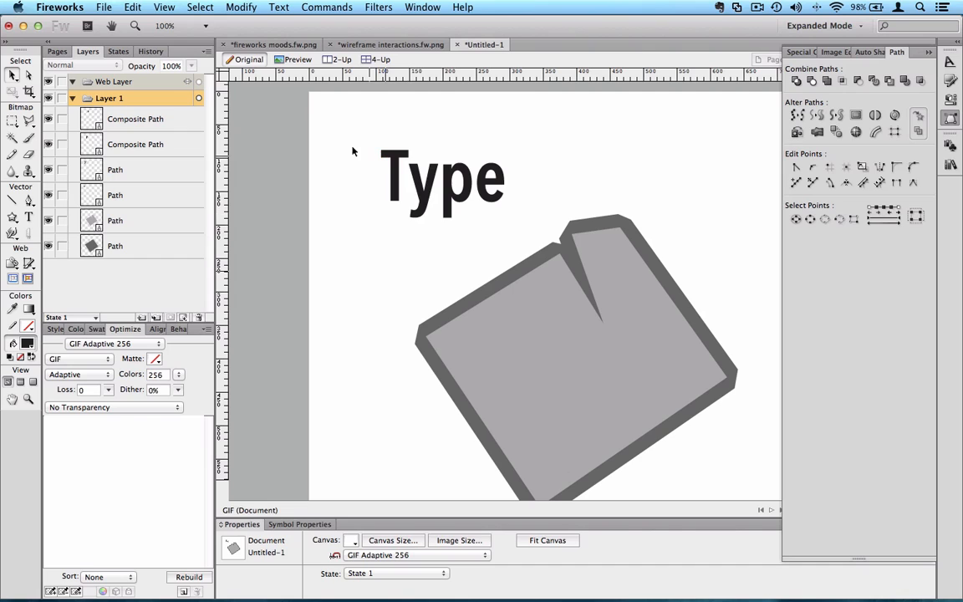
# - Duplicate the four "Type" letter paths and move the copies below the originals to about X 68, Y 183
pyautogui.moveTo(344, 127); pyautogui.dragTo(538, 247)
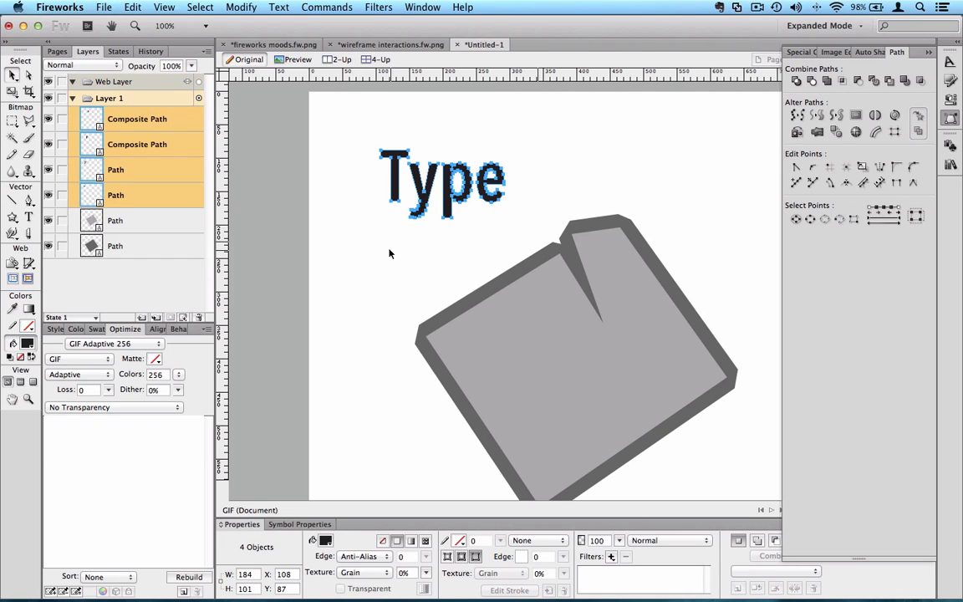
pyautogui.press('super+shift+d')
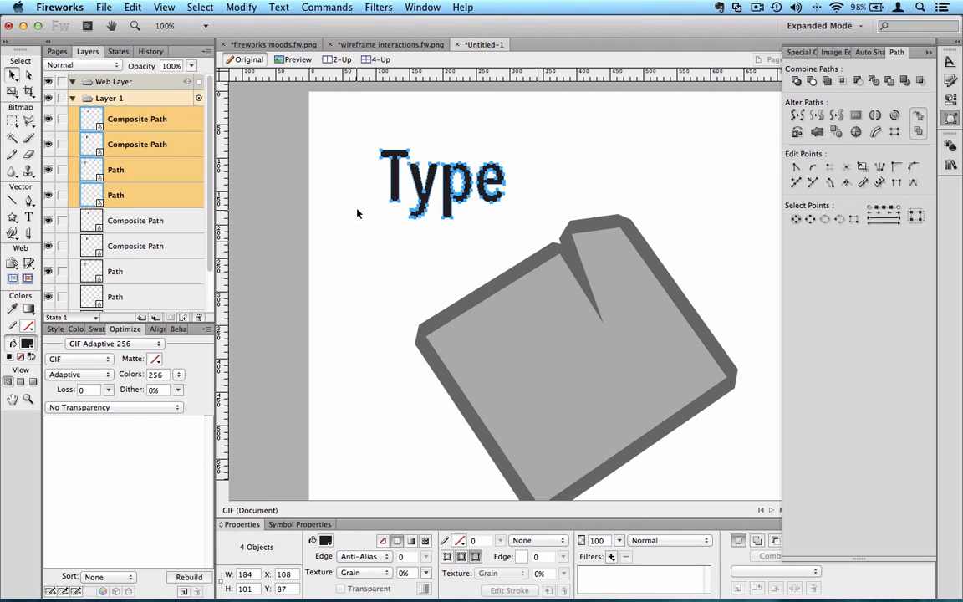
pyautogui.moveTo(397, 194); pyautogui.dragTo(364, 275)
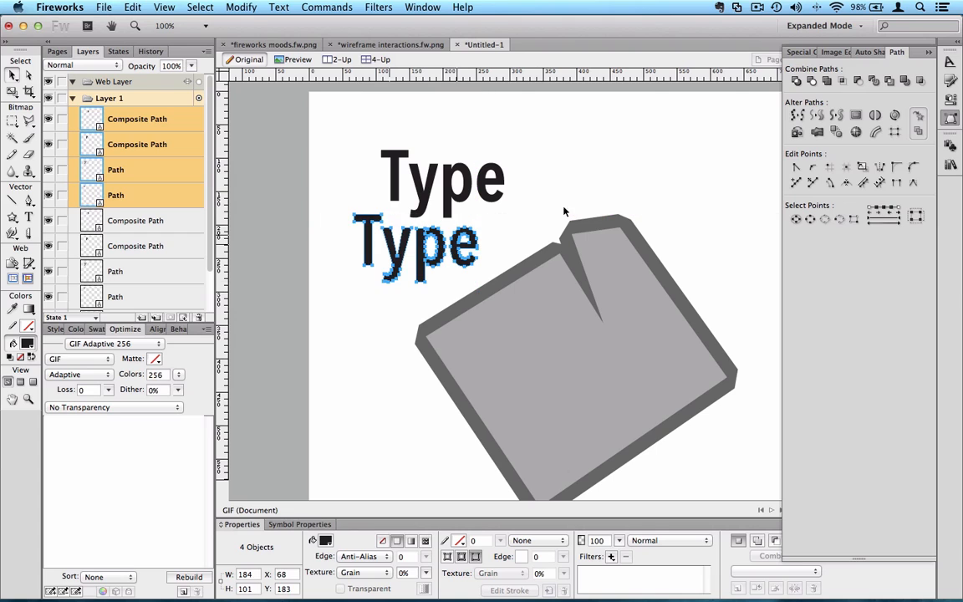
# - Expand the duplicated letter paths outward with a width of 8 and rounded corners, and fill them with medium-dark gray
pyautogui.click(858, 115)
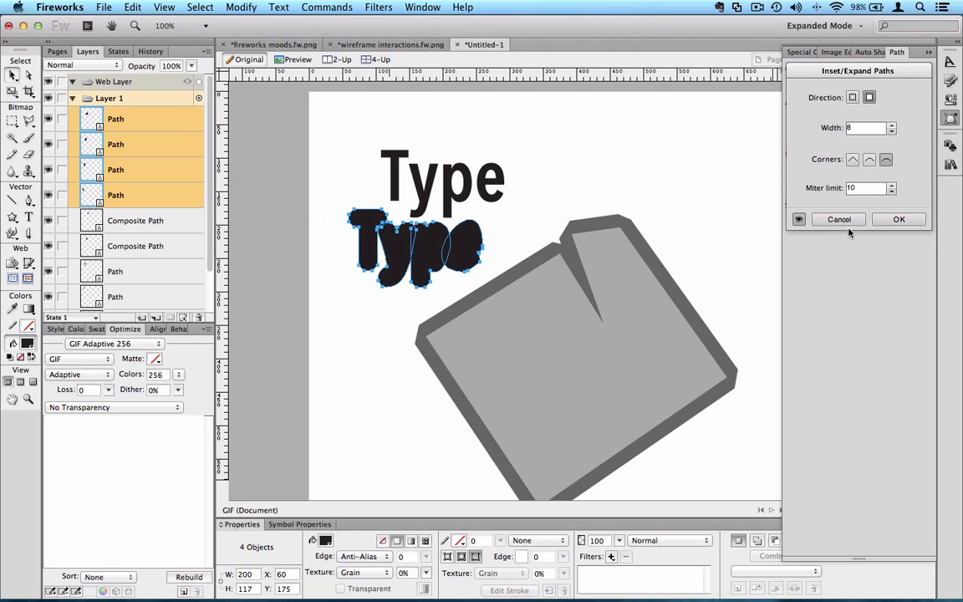
pyautogui.press('Return')
pyautogui.click(325, 540)
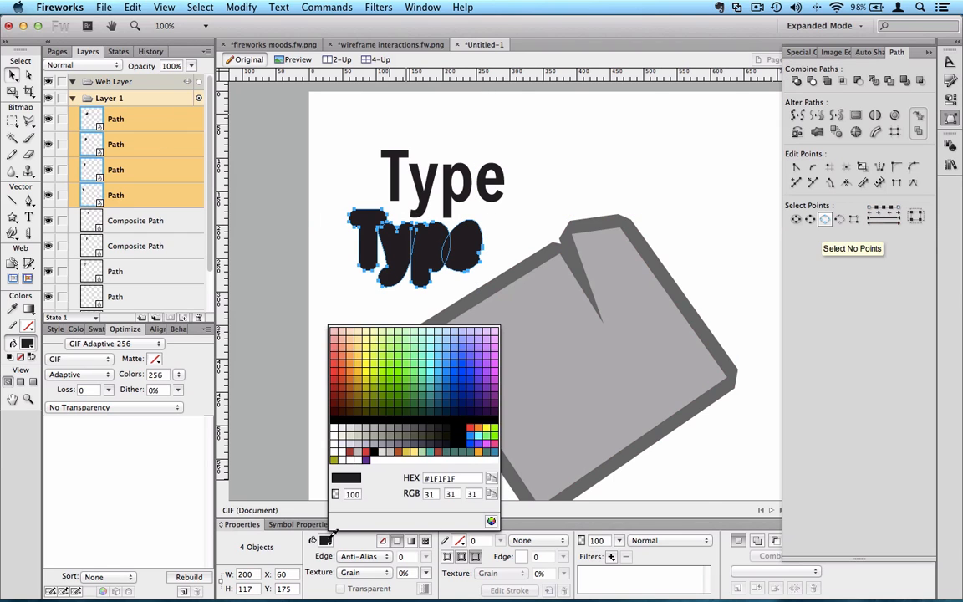
pyautogui.click(399, 428)
# - Move the expanded gray letters onto the original lettering at about X 108, Y 77, and send them to the back
pyautogui.moveTo(385, 263); pyautogui.dragTo(425, 181)
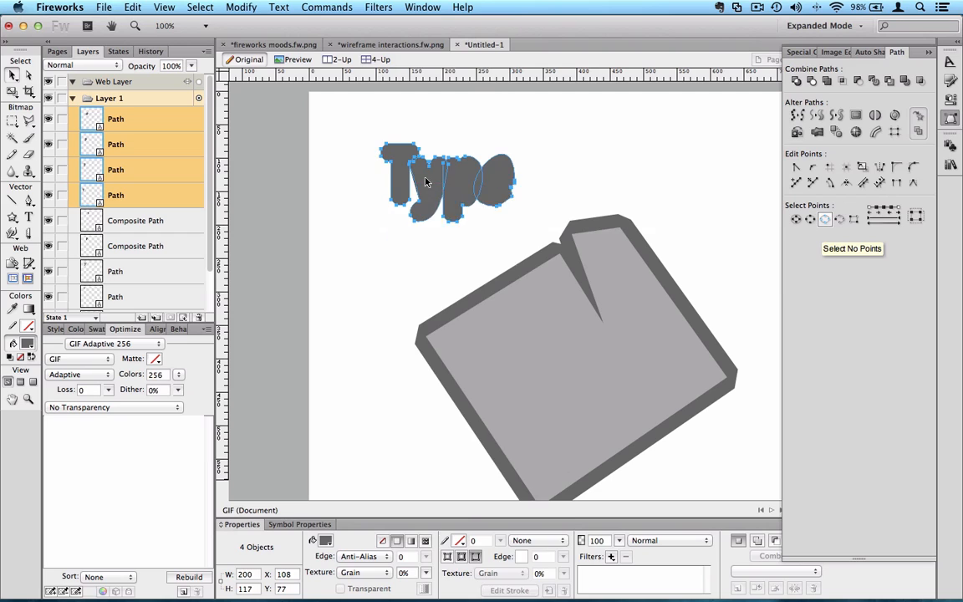
pyautogui.rightClick(425, 182)
pyautogui.moveTo(493, 286)
pyautogui.click(619, 328)
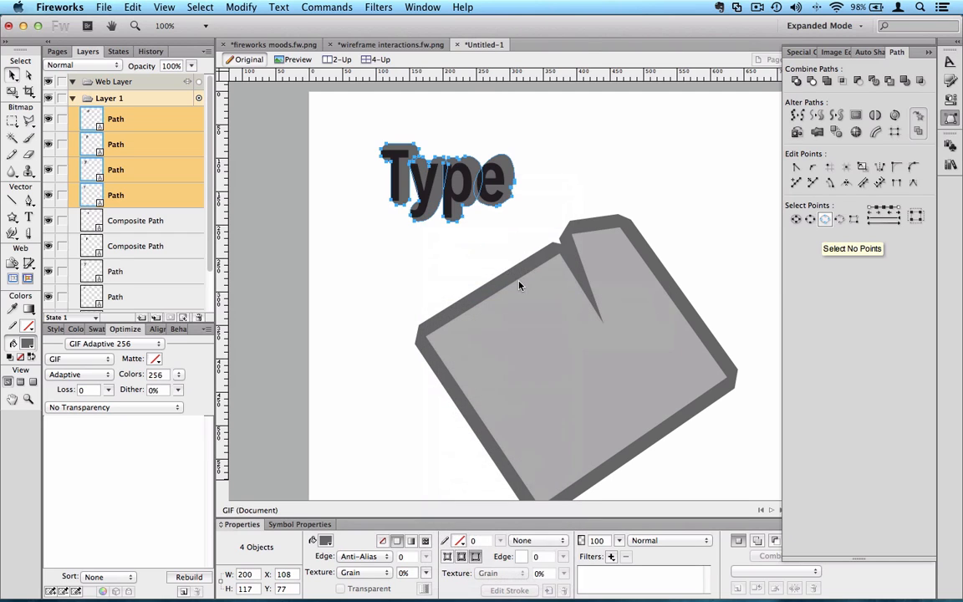
# - Nudge the gray letters to X 100, Y 79 to center them as an outline behind the black lettering, and deselect them
pyautogui.press('Left')
pyautogui.press('Left')
pyautogui.press('Left')
pyautogui.press('Left')
pyautogui.press('Left')
pyautogui.press('Left')
pyautogui.press('Left')
pyautogui.press('Left')
pyautogui.press('Left')
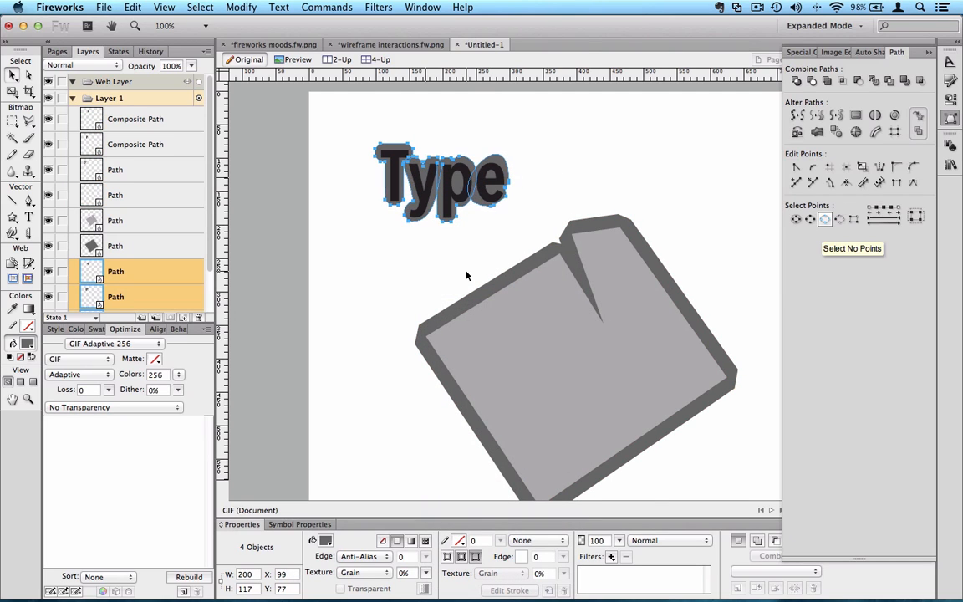
pyautogui.press('Left')
pyautogui.press('Left')
pyautogui.press('Down')
pyautogui.press('Down')
pyautogui.press('Down')
pyautogui.press('Right')
pyautogui.press('Right')
pyautogui.press('Right')
pyautogui.press('Up')
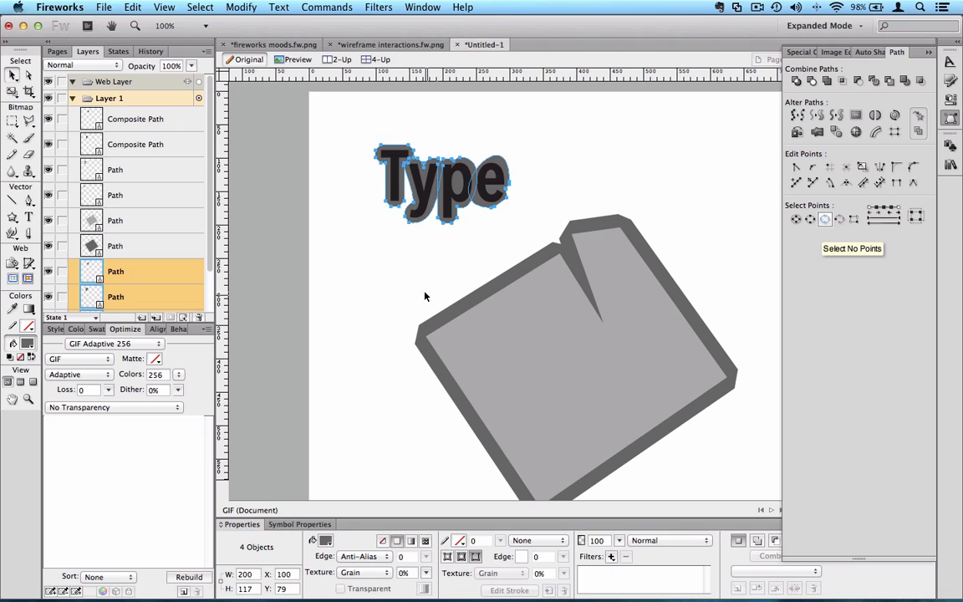
pyautogui.click(423, 295)
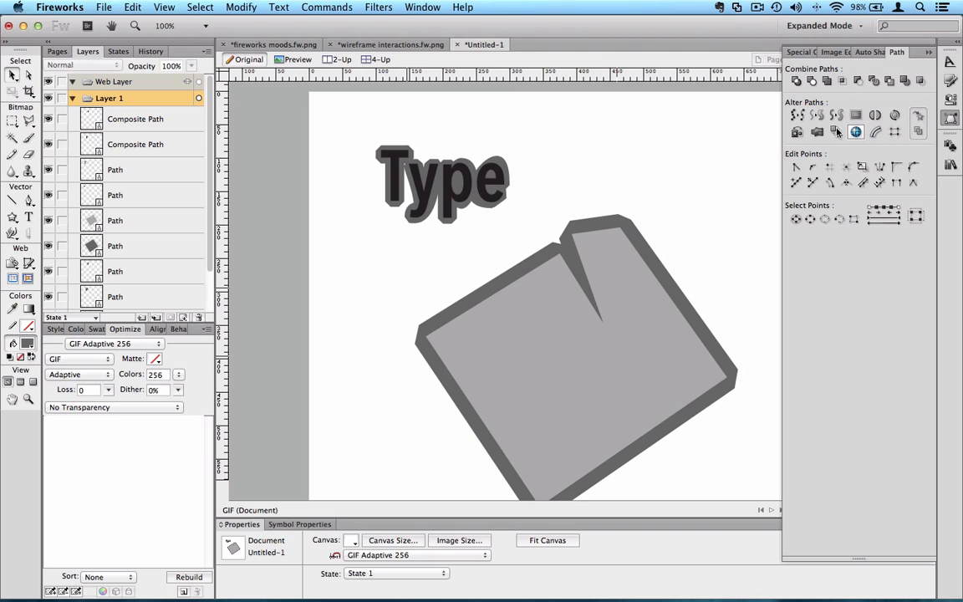
# - Select the light gray shape and examine the Save Path State and Restore Path State options for it
pyautogui.click(920, 117)
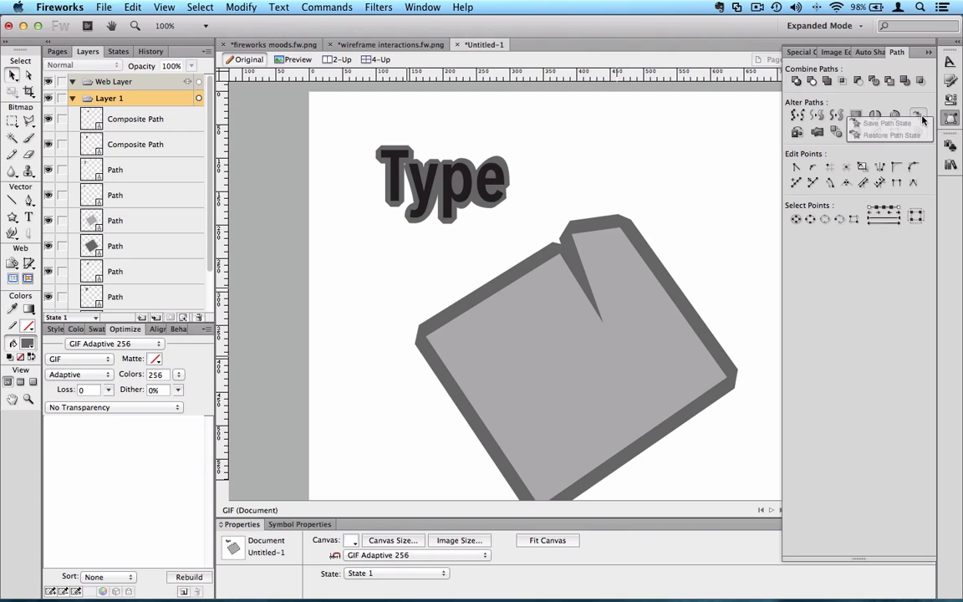
pyautogui.click(599, 400)
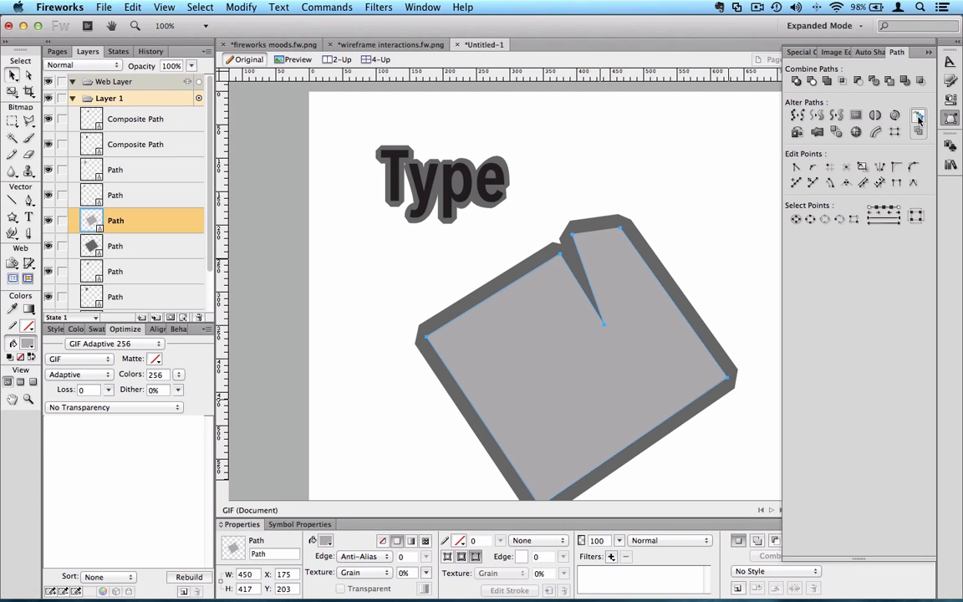
pyautogui.click(918, 116)
pyautogui.click(900, 128)
pyautogui.click(918, 114)
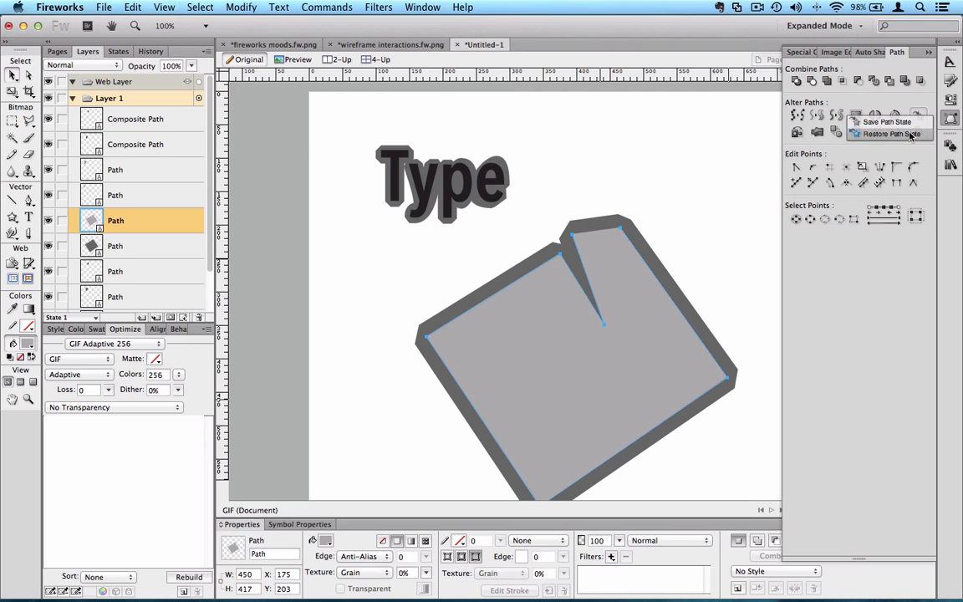
pyautogui.click(677, 144)
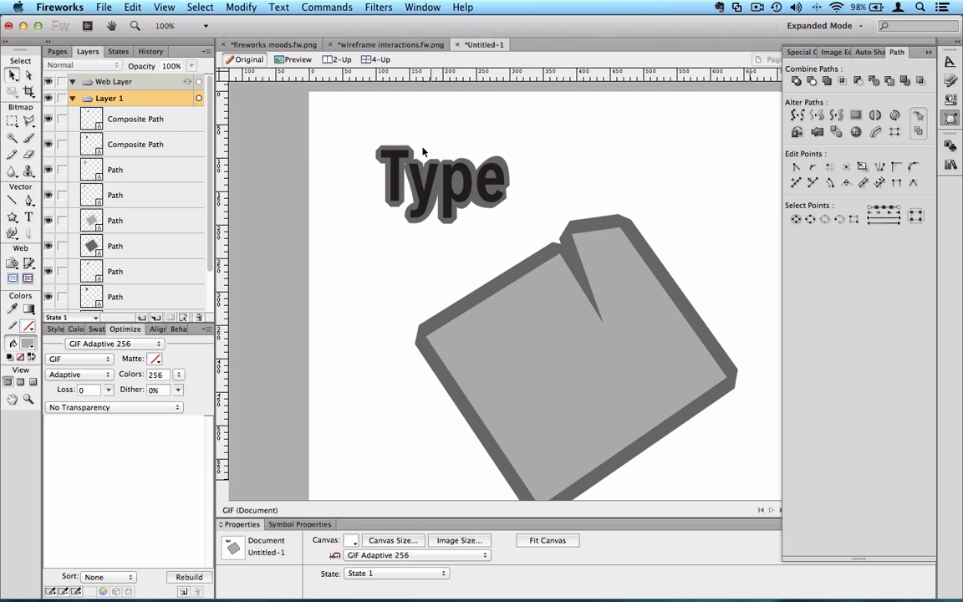
# - Clear all objects from the canvas and draw a star about 170 by 162 px
pyautogui.press('super+a')
pyautogui.press('Delete')
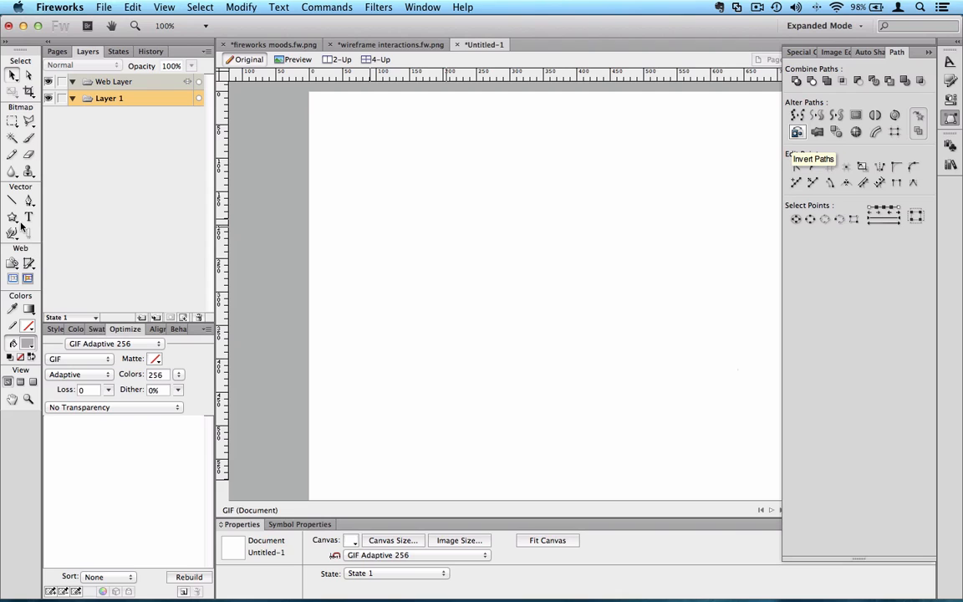
pyautogui.moveTo(380, 216); pyautogui.dragTo(493, 323)
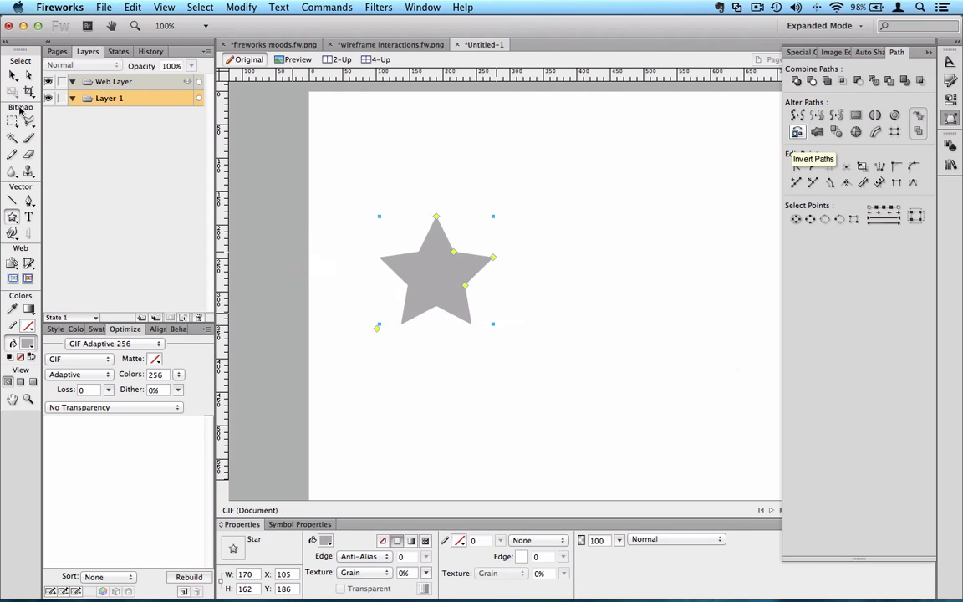
# - Invert the star's path against the canvas and move the resulting composite path to about X 153, Y 70
pyautogui.click(797, 132)
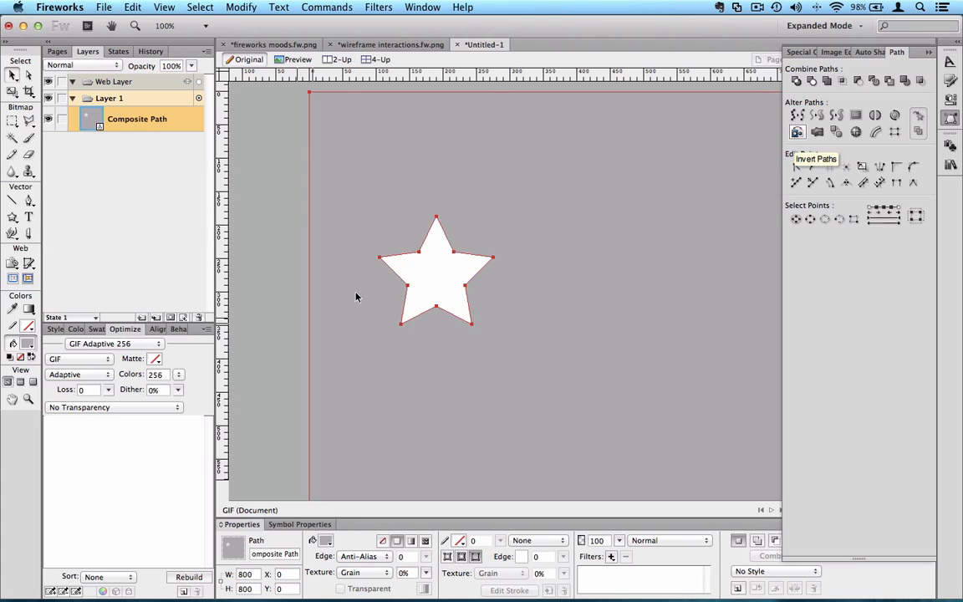
pyautogui.moveTo(368, 293); pyautogui.dragTo(496, 362)
pyautogui.moveTo(503, 260); pyautogui.dragTo(482, 237)
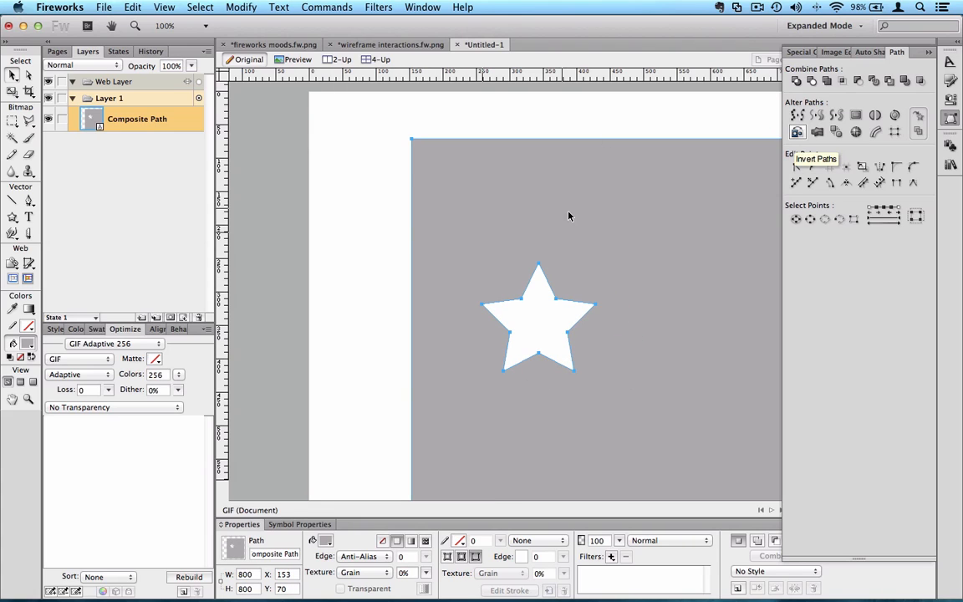
# - Delete the inverted star path and try Extrude Paths with nothing selected
pyautogui.click(789, 115)
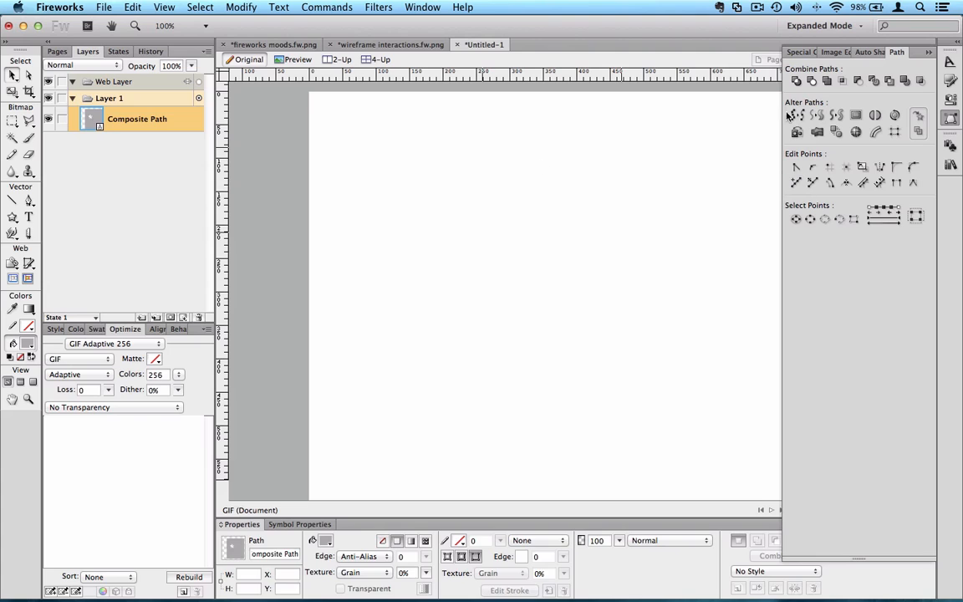
pyautogui.click(816, 131)
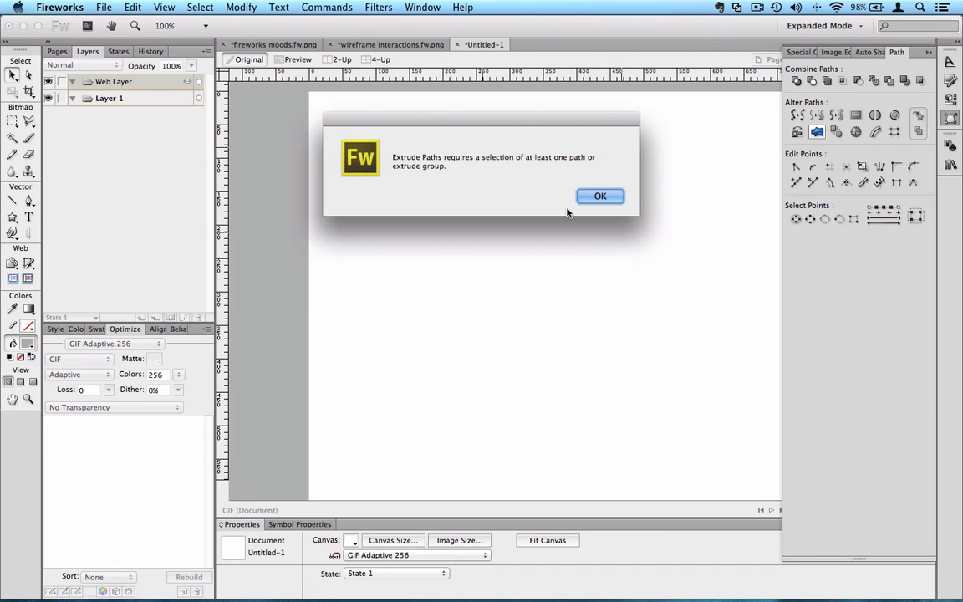
pyautogui.press('Return')
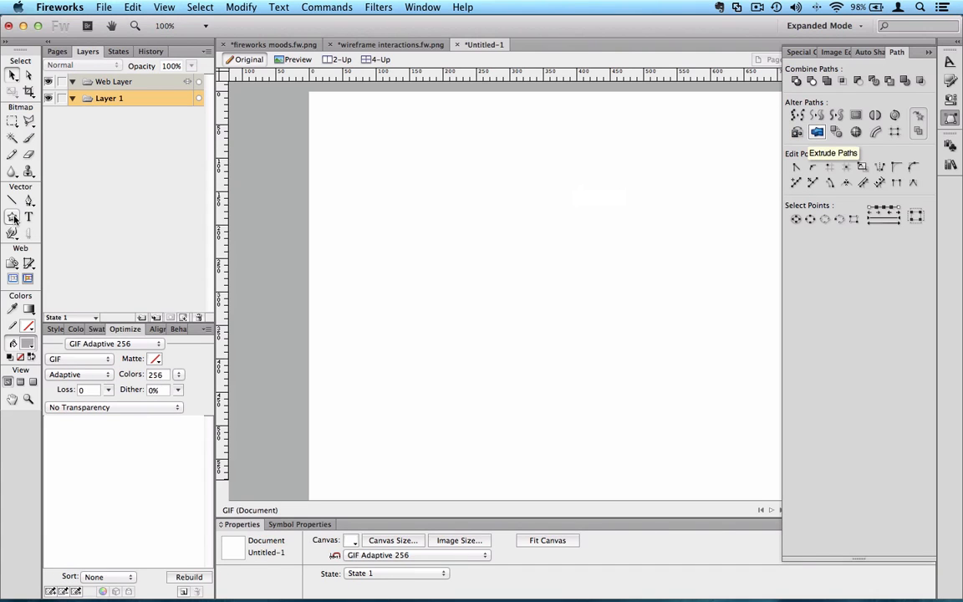
# - Draw a star about 271 by 258 px at about X 88, Y 167, and try to extrude the auto shape
pyautogui.click(13, 218)
pyautogui.moveTo(357, 207); pyautogui.dragTo(549, 376)
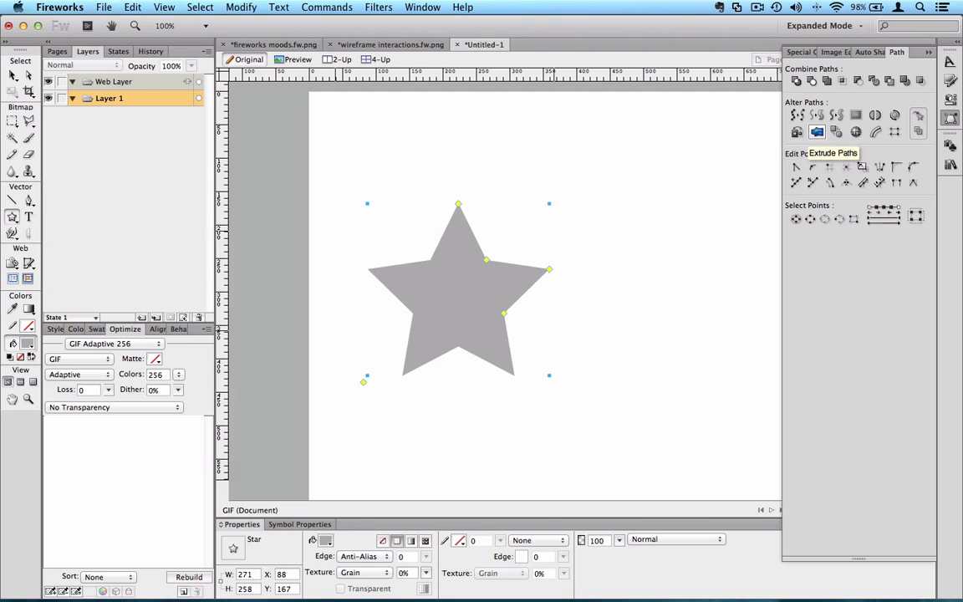
pyautogui.click(14, 75)
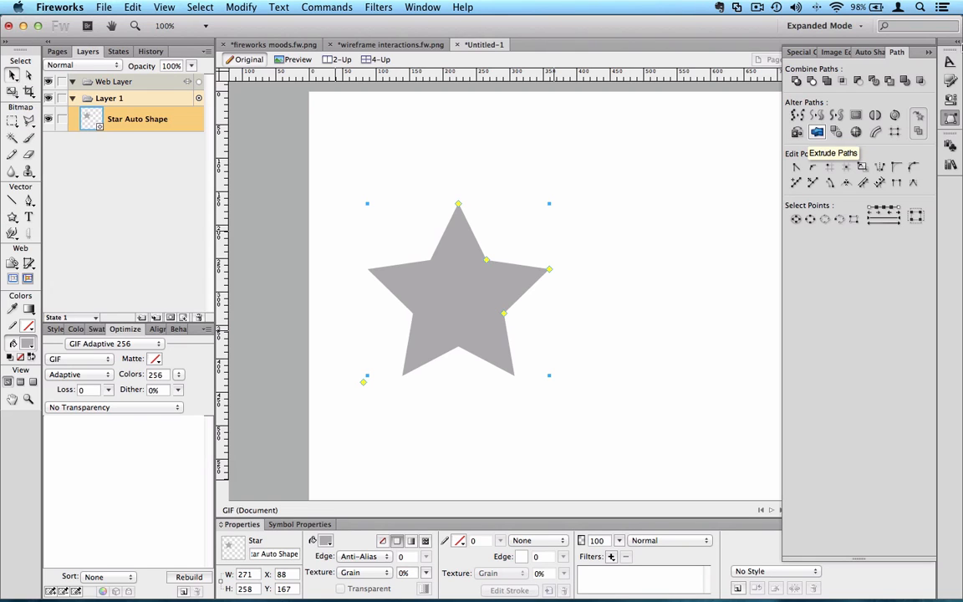
pyautogui.click(817, 131)
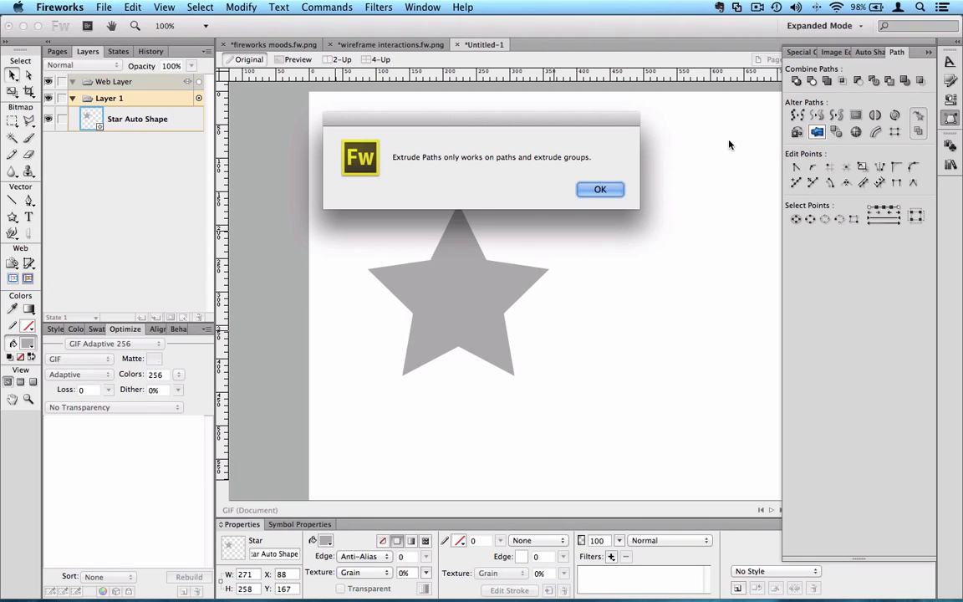
pyautogui.click(610, 190)
# - Ungroup the star and extrude its path with distance 105 px, angle -6°, taper 73% and twist -57°
pyautogui.rightClick(459, 308)
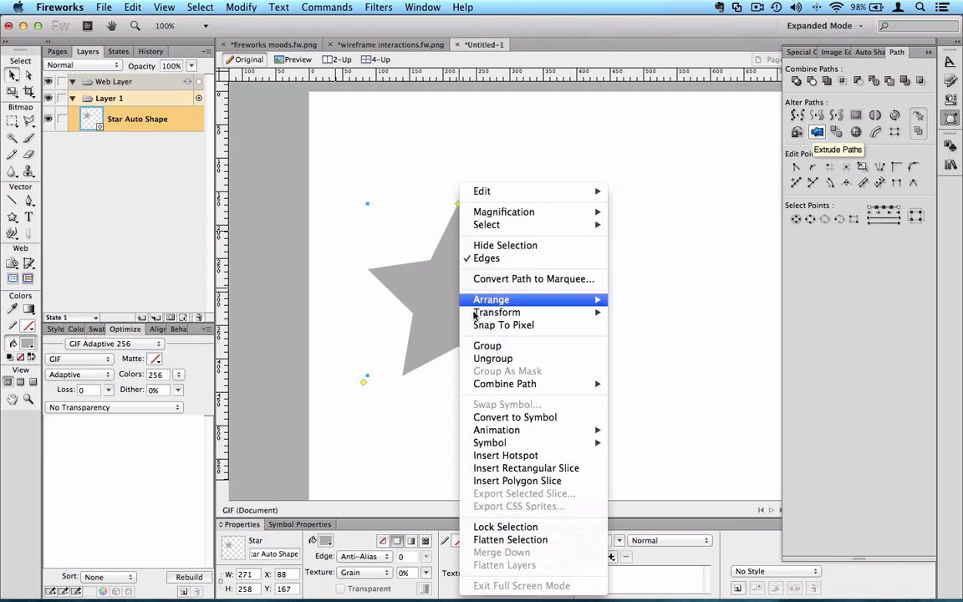
pyautogui.click(492, 358)
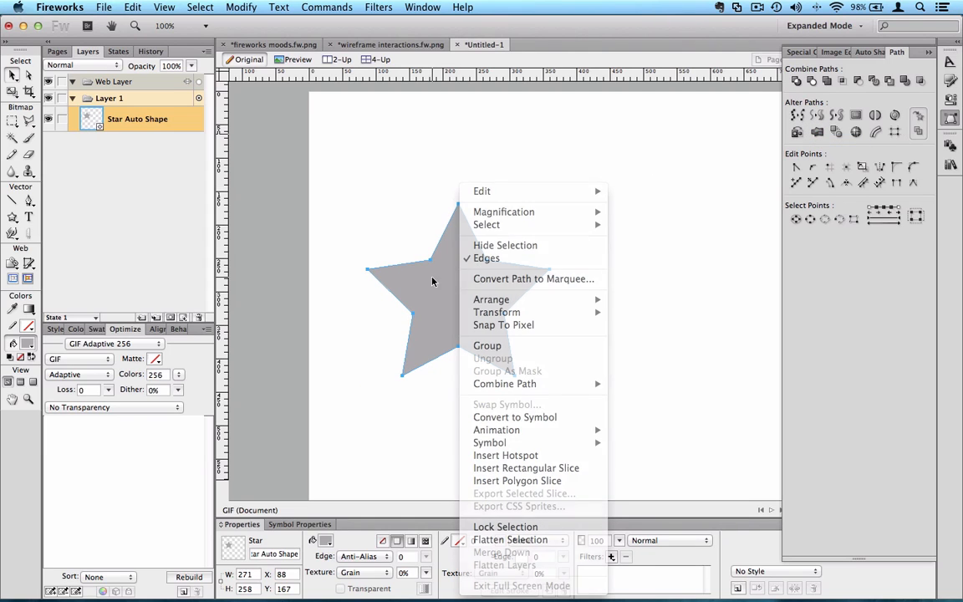
pyautogui.click(817, 133)
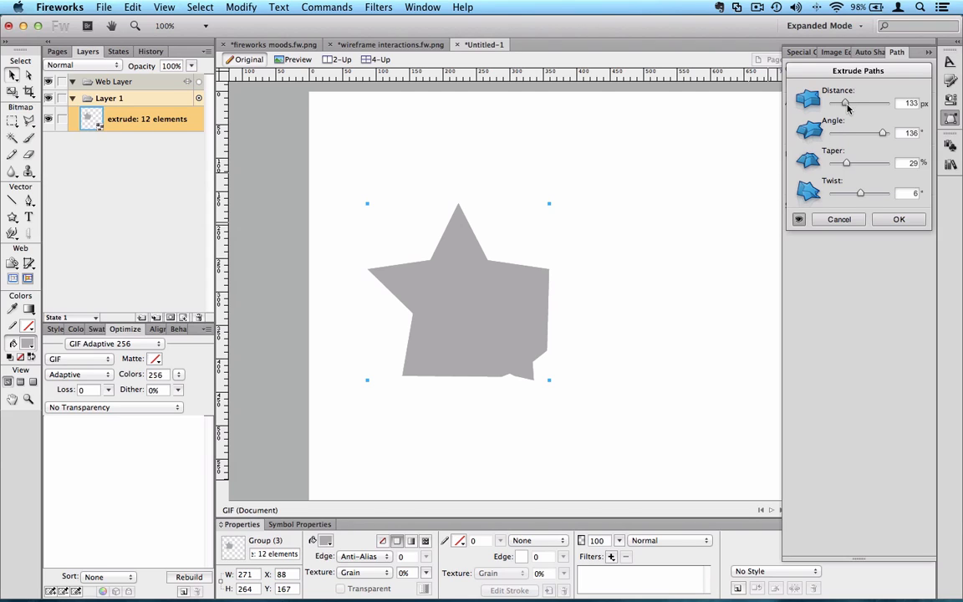
pyautogui.moveTo(843, 104); pyautogui.dragTo(840, 104)
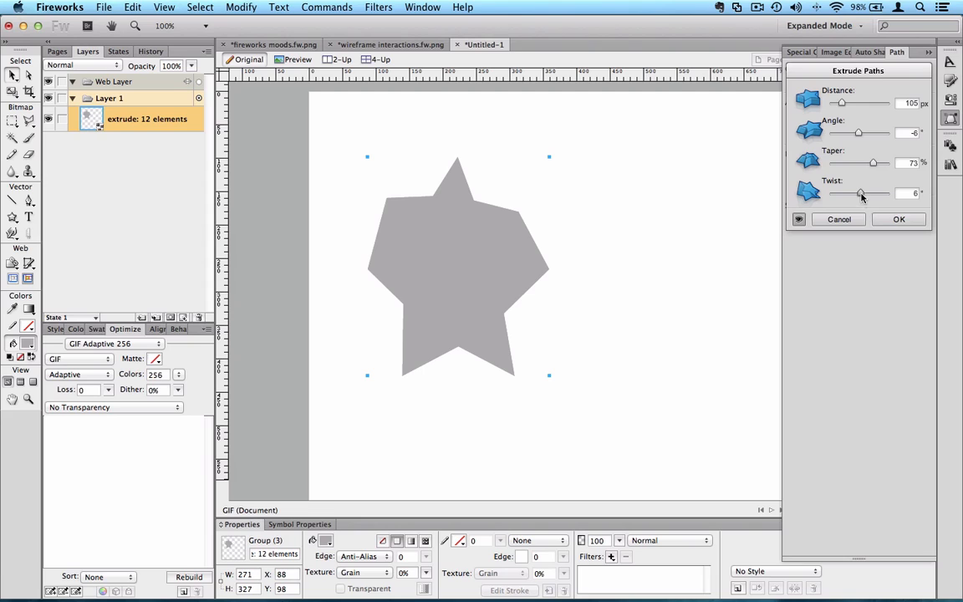
pyautogui.moveTo(873, 195); pyautogui.dragTo(853, 194)
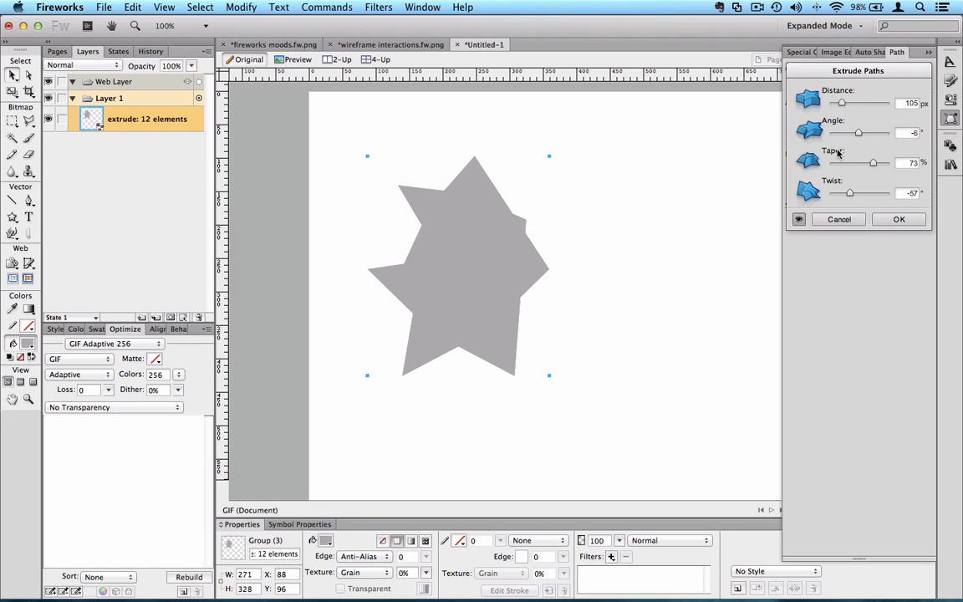
pyautogui.click(898, 218)
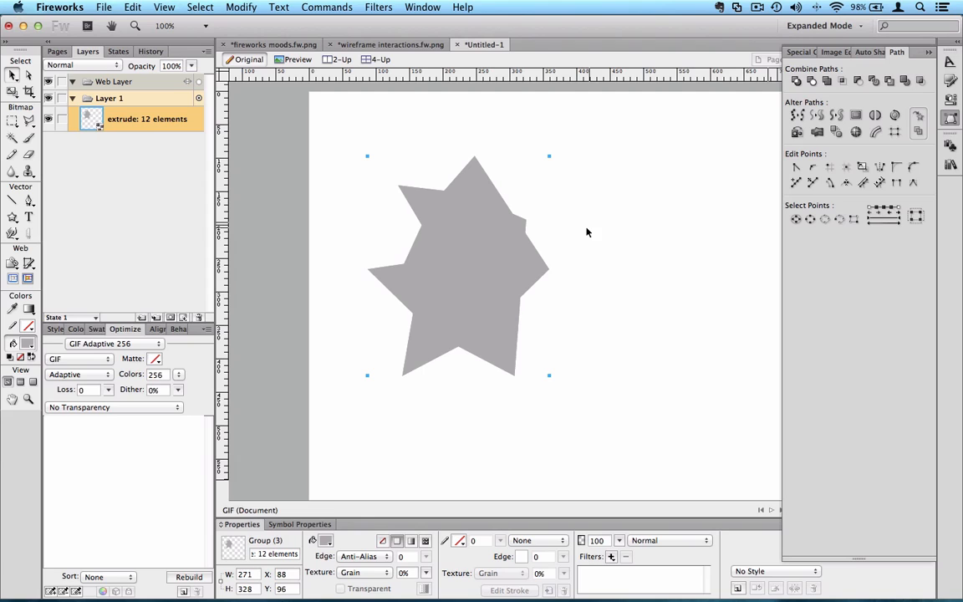
# - Remove the extruded star's fill and give it a 1-pixel dark gray stroke
pyautogui.click(326, 541)
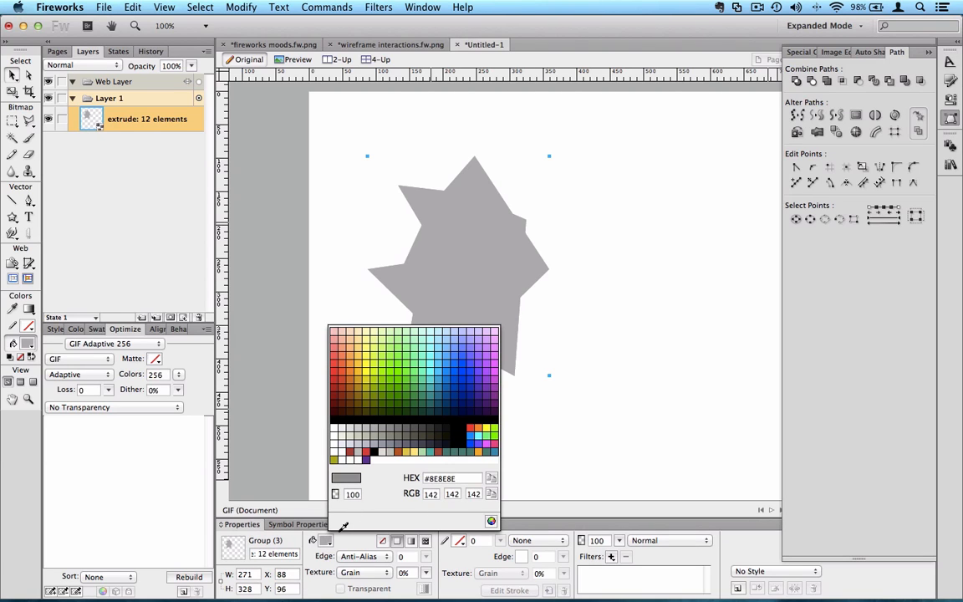
pyautogui.click(336, 493)
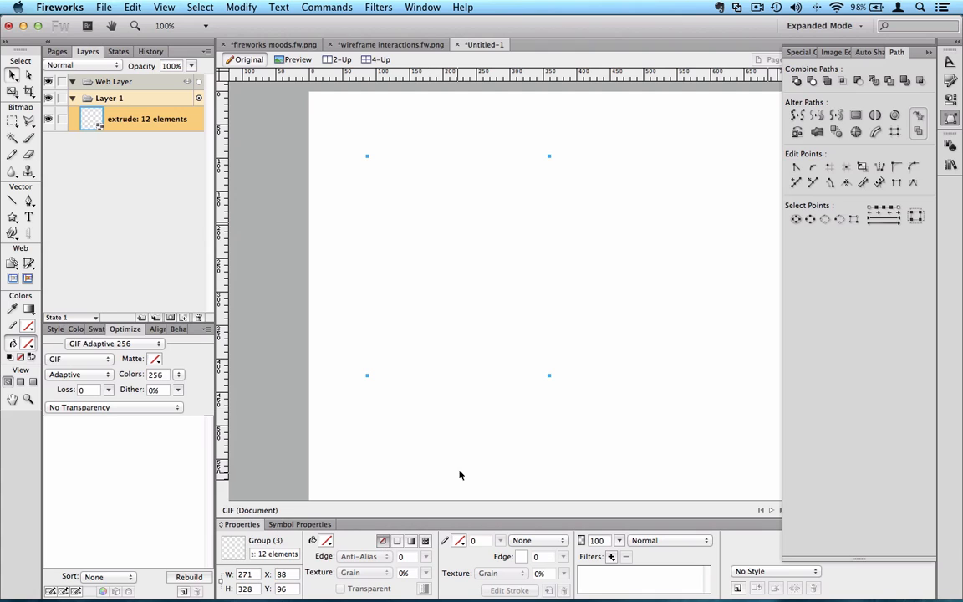
pyautogui.click(458, 540)
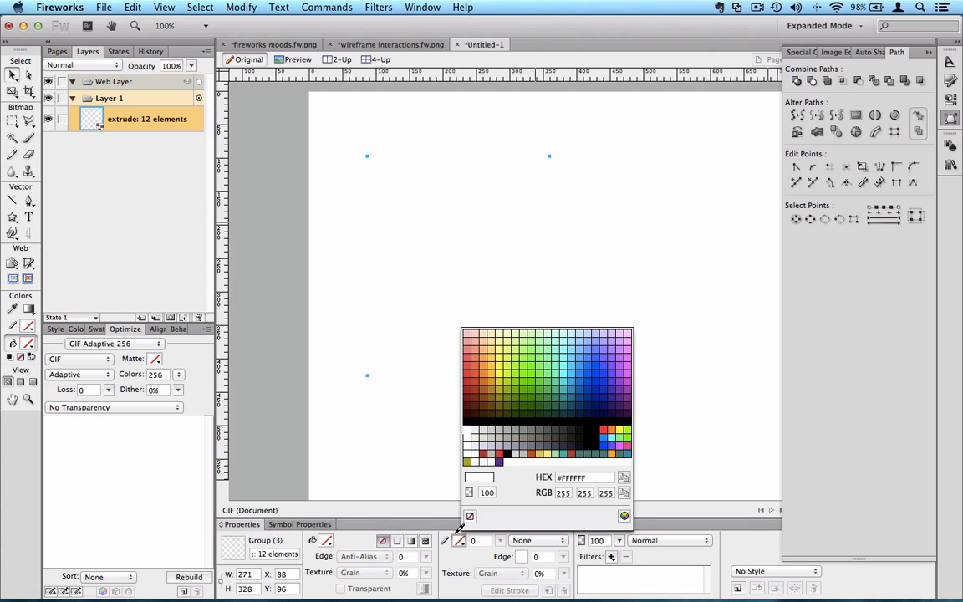
pyautogui.click(528, 438)
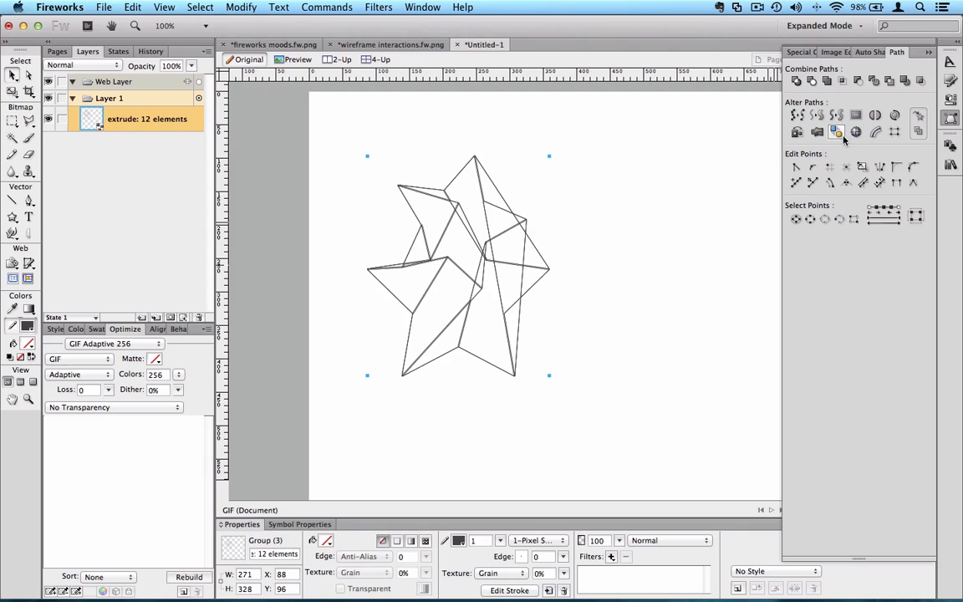
# - Re-extrude the star outline with distance 50 px, angle 57°, taper 26% and twist -105°
pyautogui.click(918, 132)
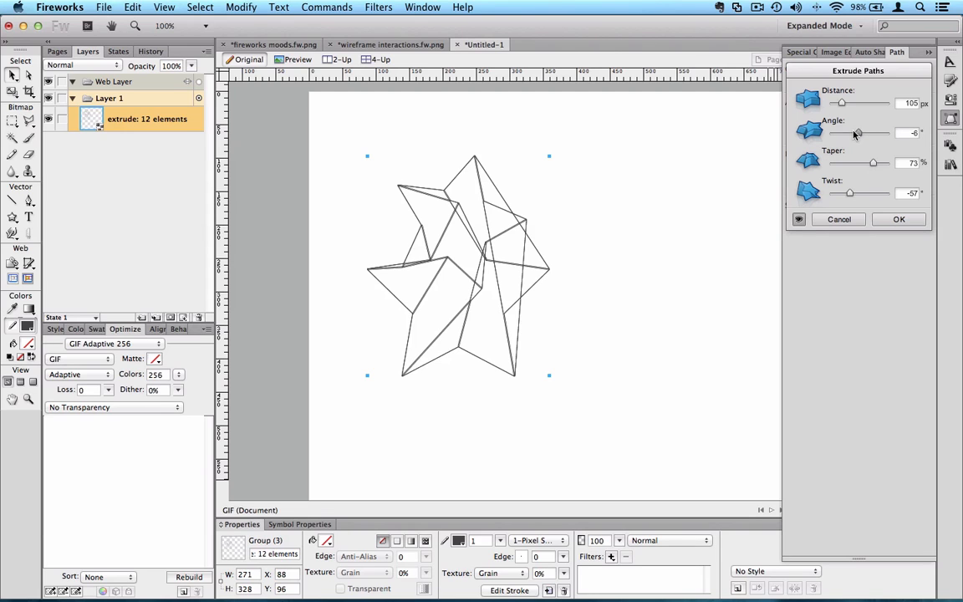
pyautogui.moveTo(847, 134); pyautogui.dragTo(844, 132)
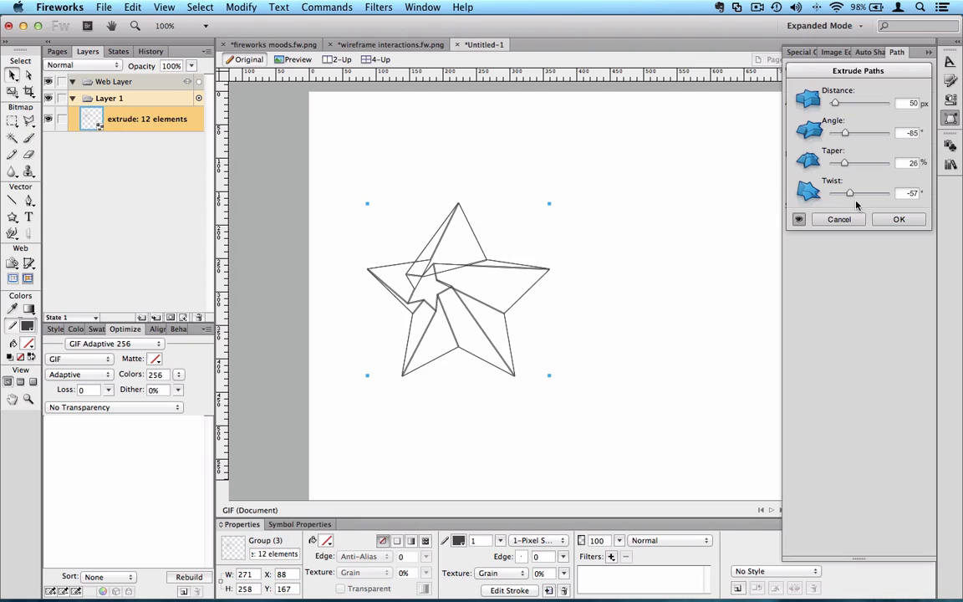
pyautogui.moveTo(844, 196); pyautogui.dragTo(841, 195)
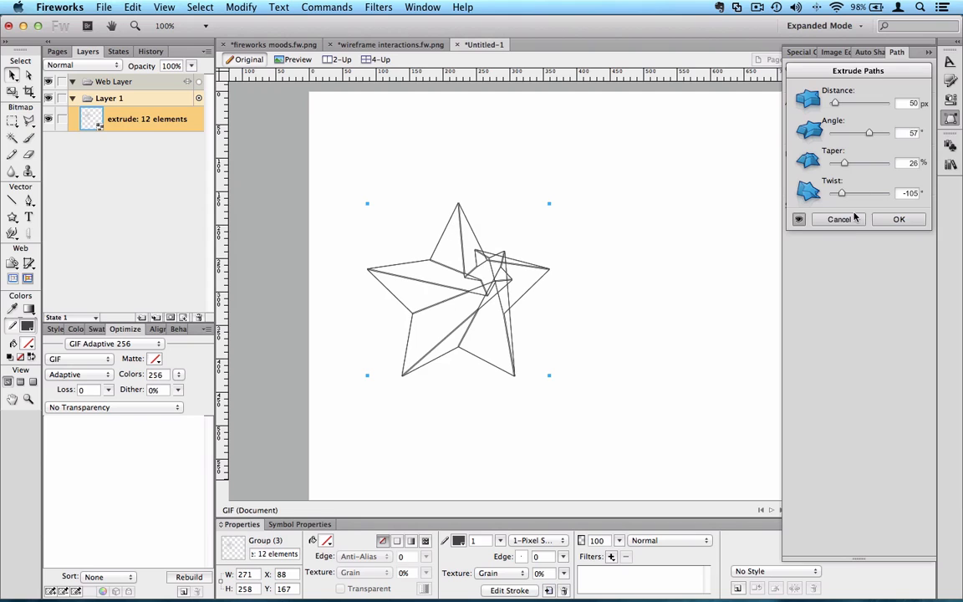
pyautogui.click(891, 221)
# - Move the extruded star to about X 73, Y 94, and delete it
pyautogui.click(509, 327)
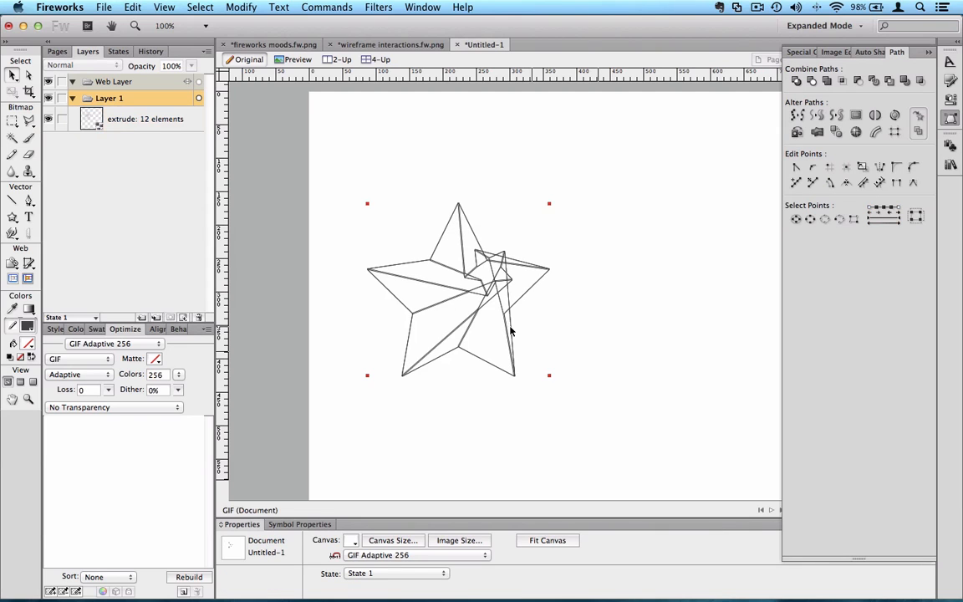
pyautogui.moveTo(509, 327); pyautogui.dragTo(496, 266)
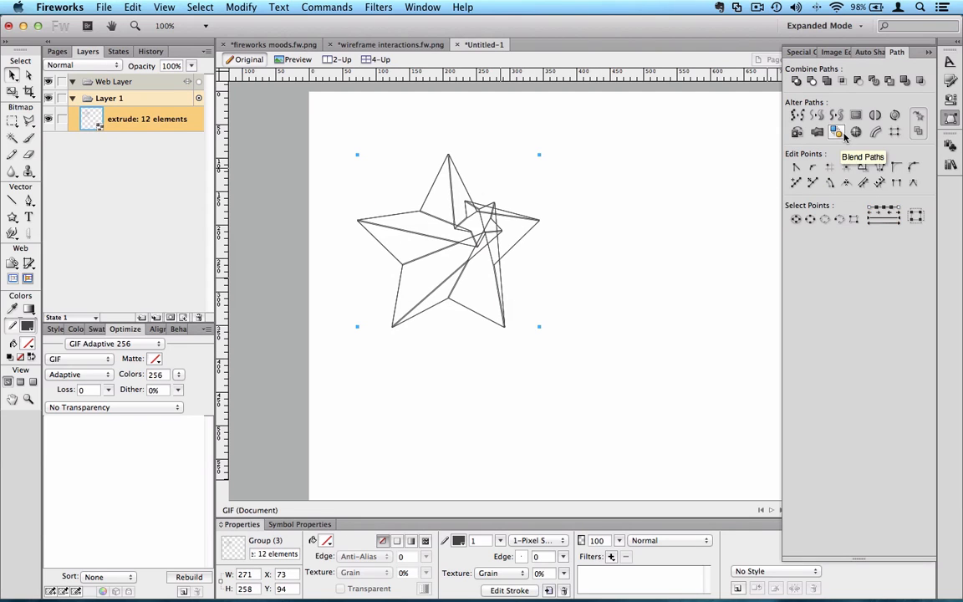
pyautogui.press('Delete')
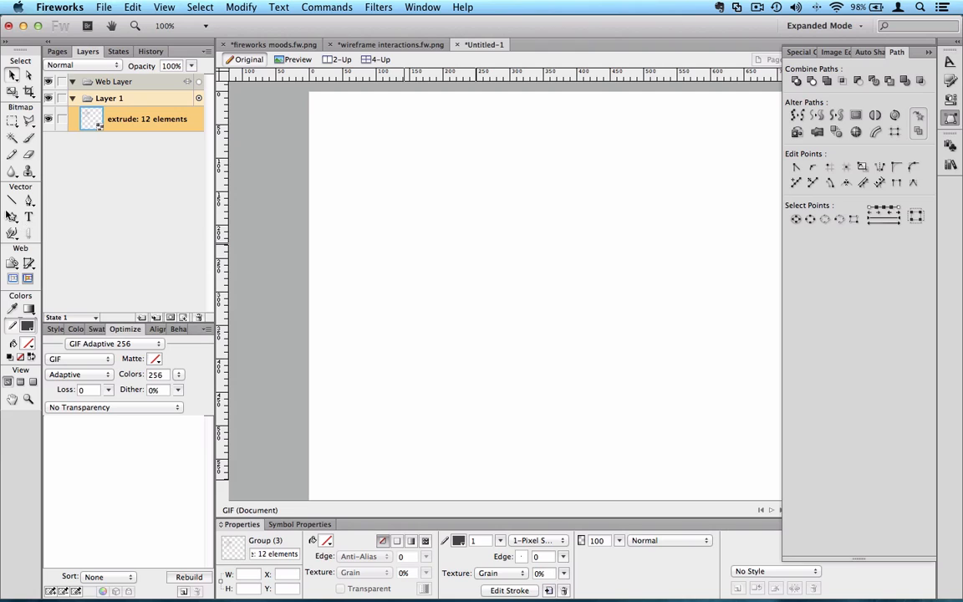
# - Draw an open S-shaped curve about 453 by 115 px with the Pen tool at about X 78, Y 120
pyautogui.moveTo(35, 201); pyautogui.dragTo(64, 217)
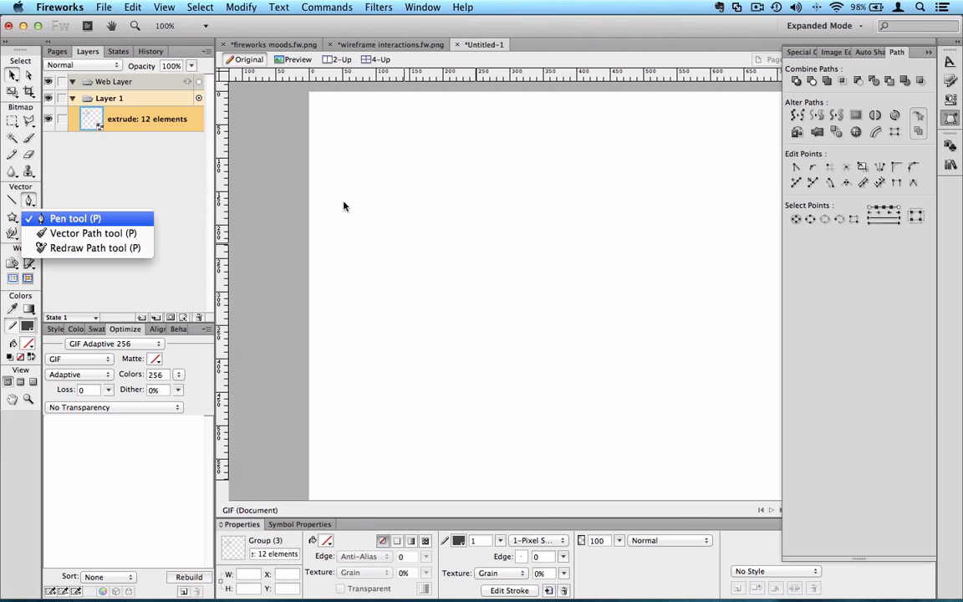
pyautogui.click(361, 250)
pyautogui.moveTo(479, 215); pyautogui.dragTo(579, 270)
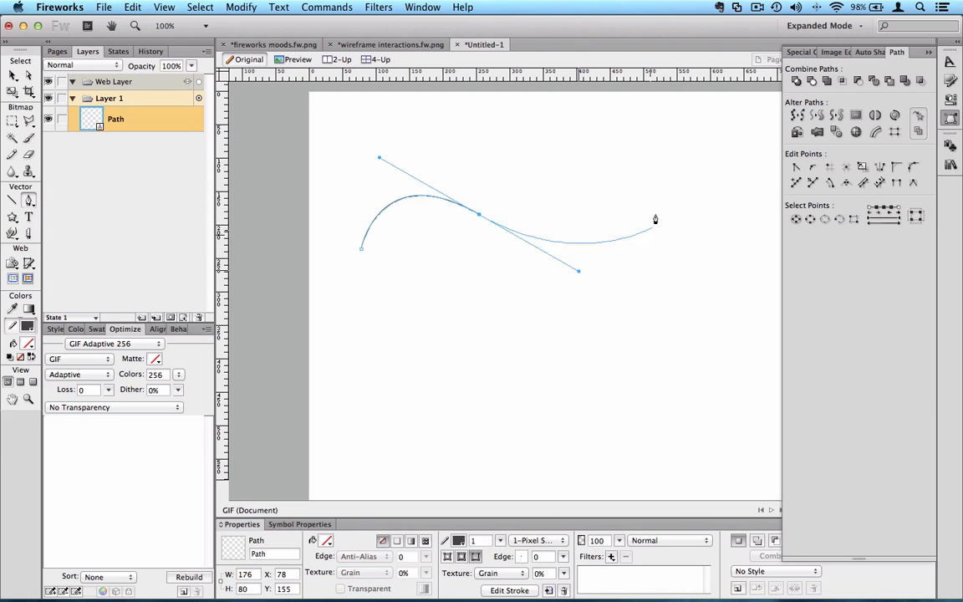
pyautogui.moveTo(664, 174); pyautogui.dragTo(671, 130)
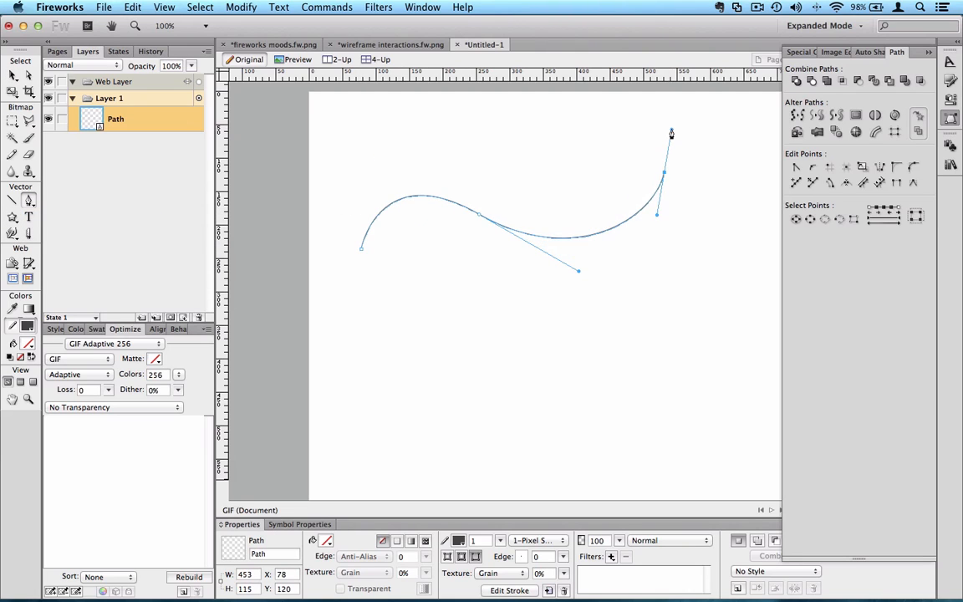
pyautogui.click(664, 175)
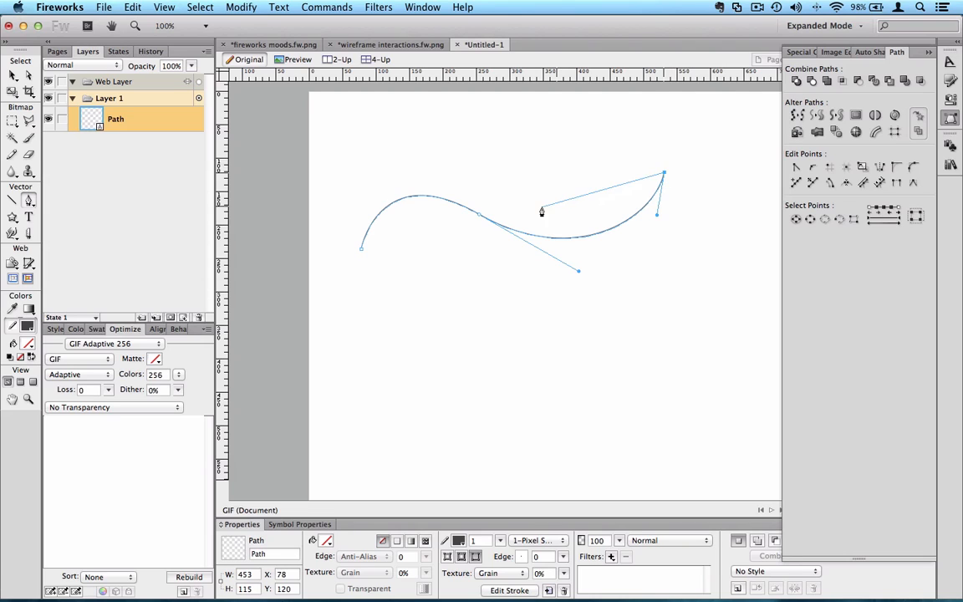
pyautogui.click(665, 177)
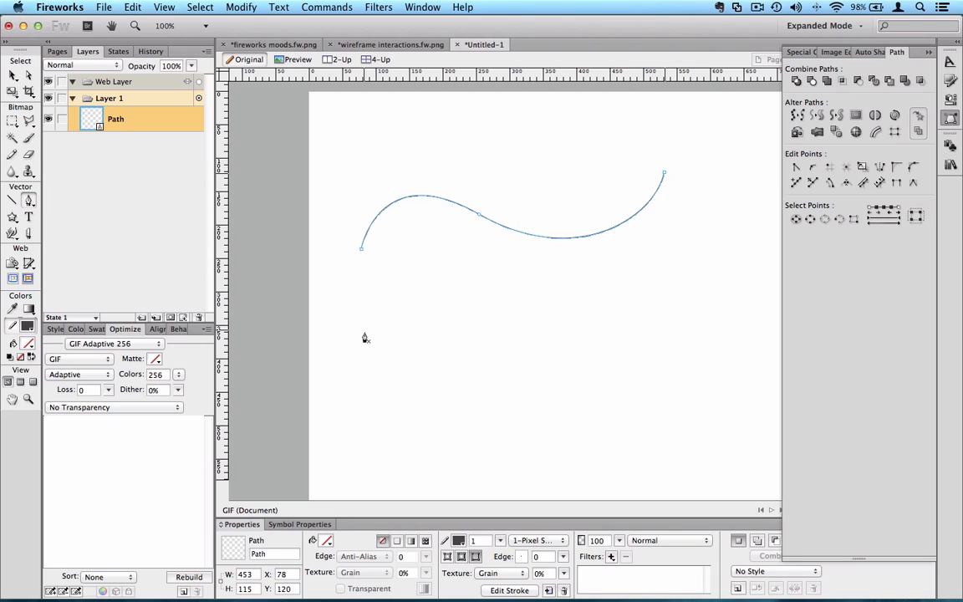
# - Draw a second open curve about 544 by 210 px below the first, at about X 84, Y 282
pyautogui.moveTo(365, 342)
pyautogui.mouseDown()
pyautogui.moveTo(467, 402)
pyautogui.moveTo(567, 307)
pyautogui.mouseUp()
pyautogui.moveTo(627, 283); pyautogui.dragTo(720, 289)
pyautogui.click(729, 283)
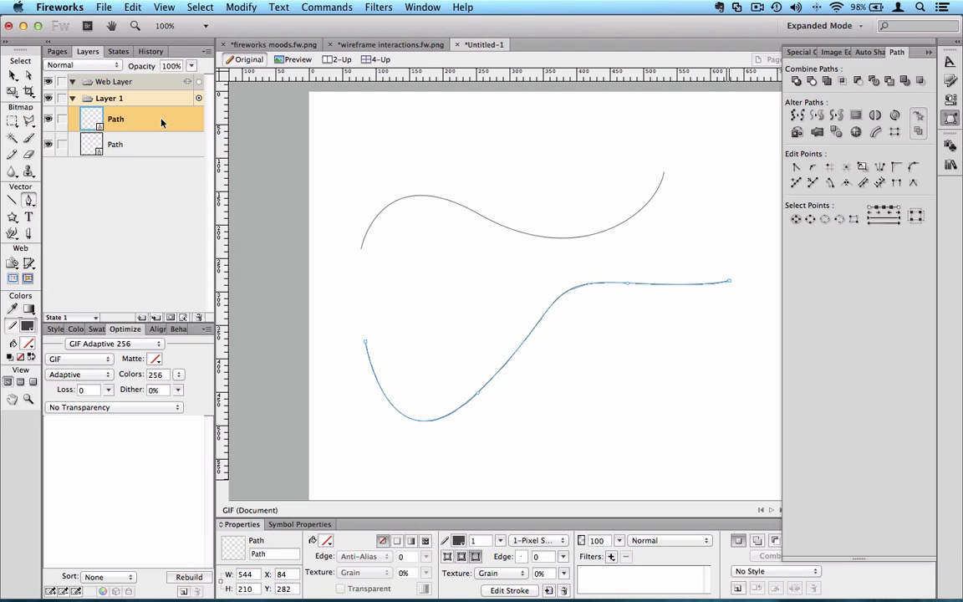
# - Select both curves and blend their paths with 20 steps, without flattening the blended portions
pyautogui.press('v')
pyautogui.click(620, 308)
pyautogui.moveTo(557, 198); pyautogui.dragTo(609, 357)
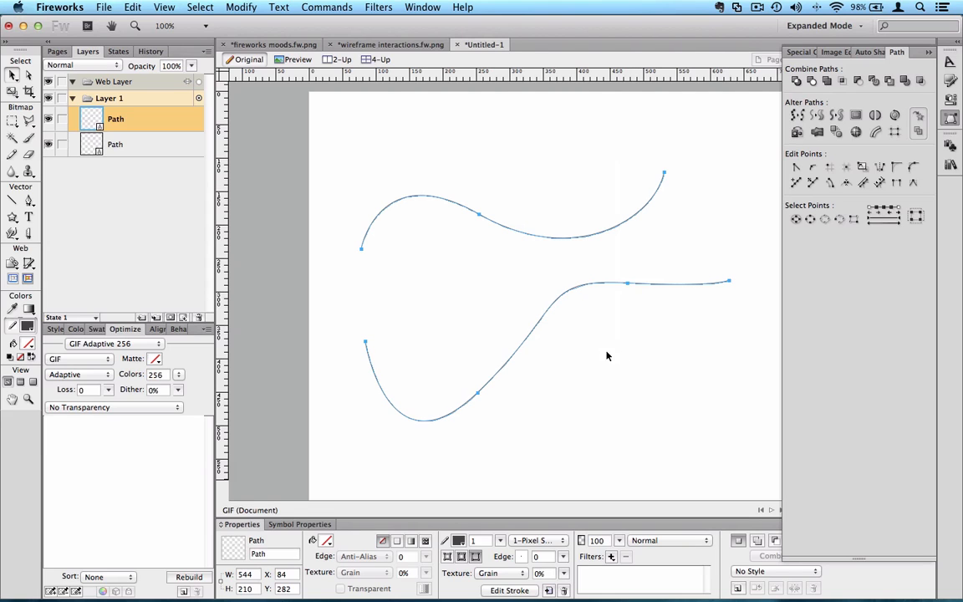
pyautogui.click(836, 131)
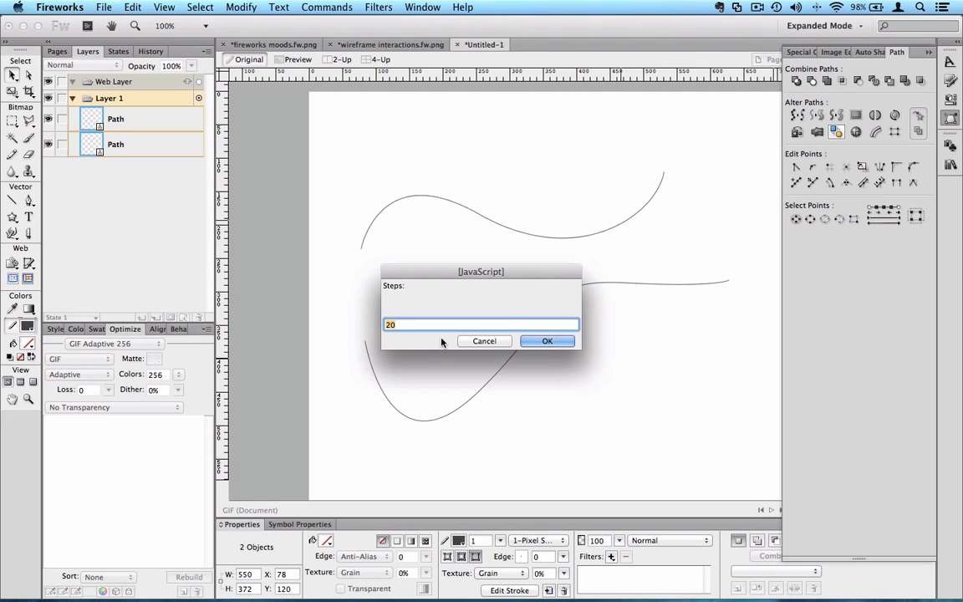
pyautogui.click(544, 342)
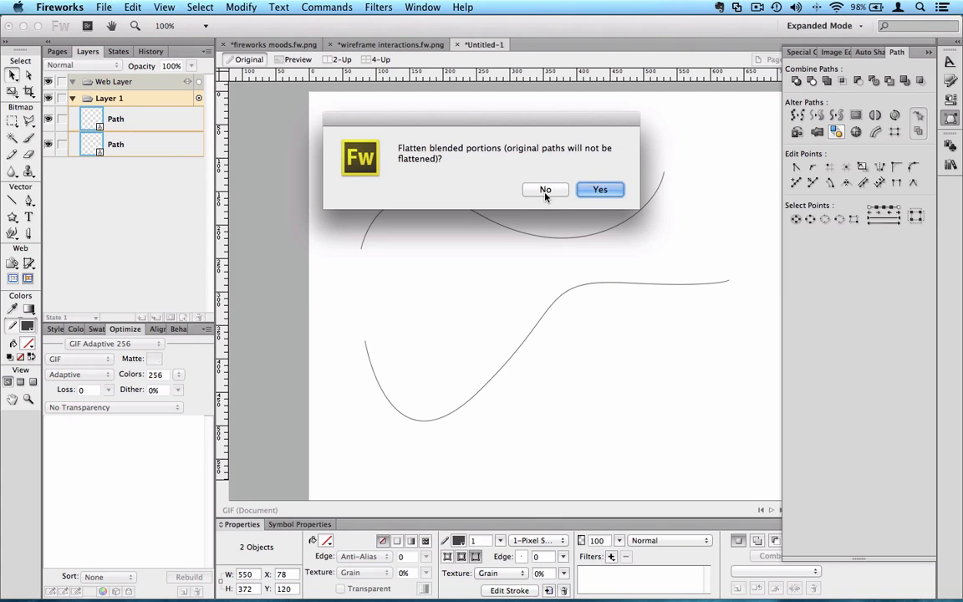
pyautogui.click(545, 195)
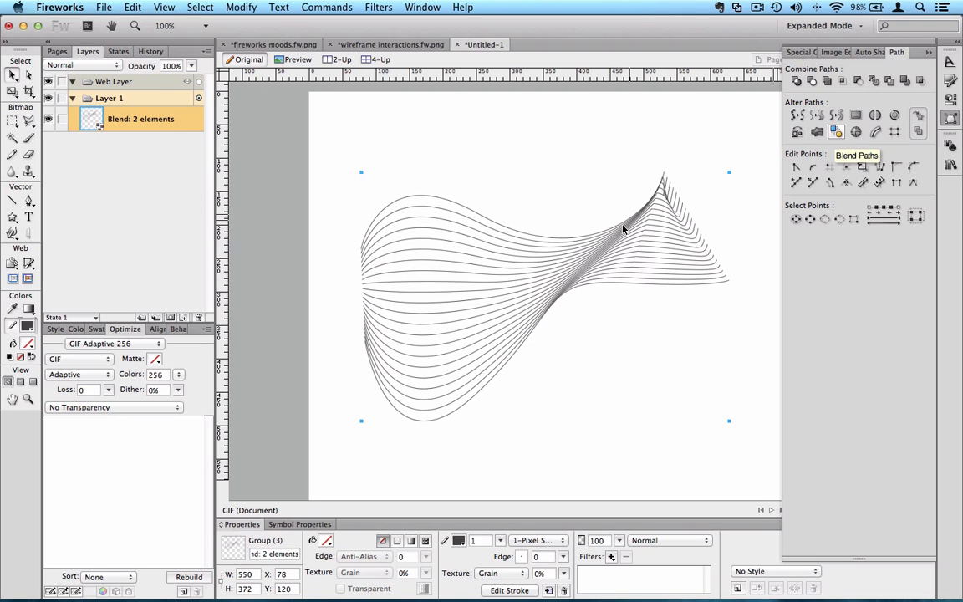
# - Move the blended curves to about X 92, Y 48, and delete them
pyautogui.moveTo(622, 227); pyautogui.dragTo(522, 223)
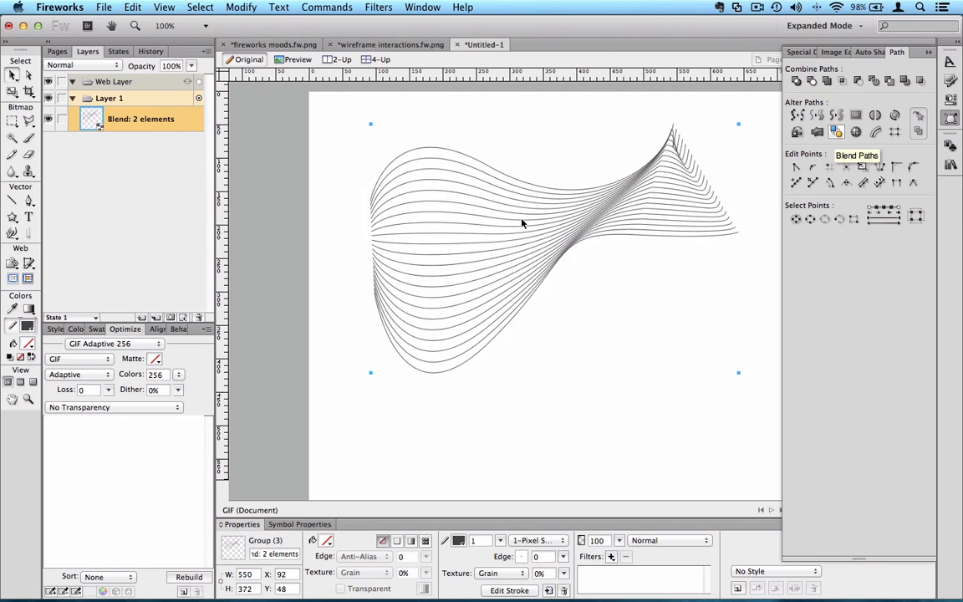
pyautogui.click(626, 320)
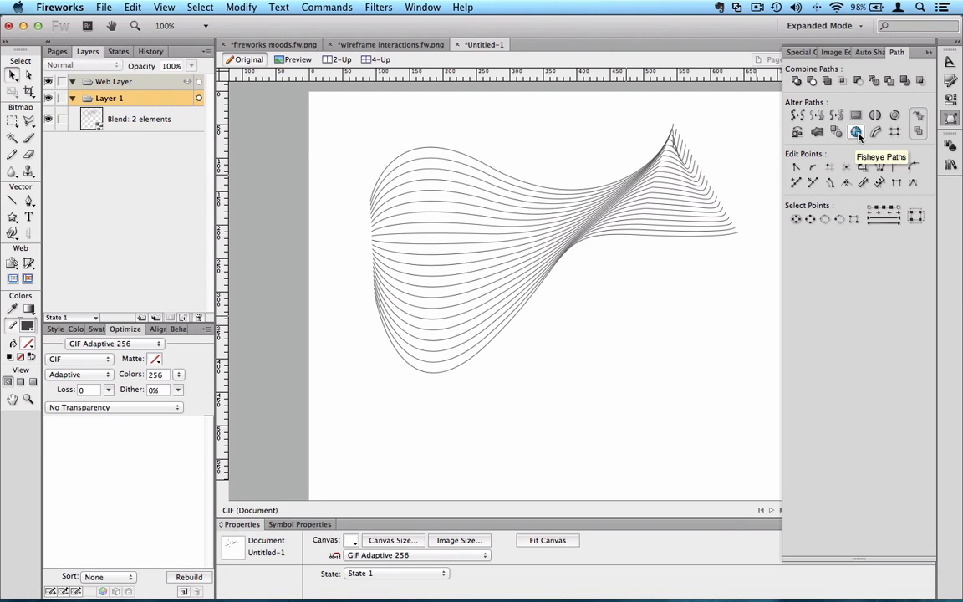
pyautogui.click(440, 232)
pyautogui.press('Delete')
# - Add a text block reading "fgdgdfoigd fgiodfug dfofd" with the second line "dfgdfgdfgdfgdfgfg"
pyautogui.click(29, 216)
pyautogui.click(404, 247)
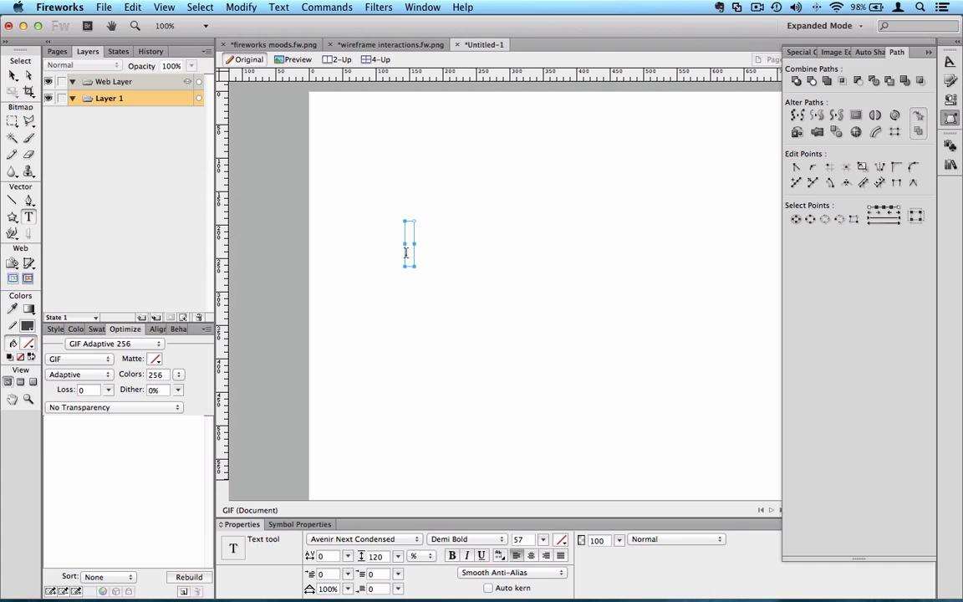
pyautogui.write('fgdgdfoigd fgiodfug dfoiu')
pyautogui.press('BackSpace')
pyautogui.press('BackSpace')
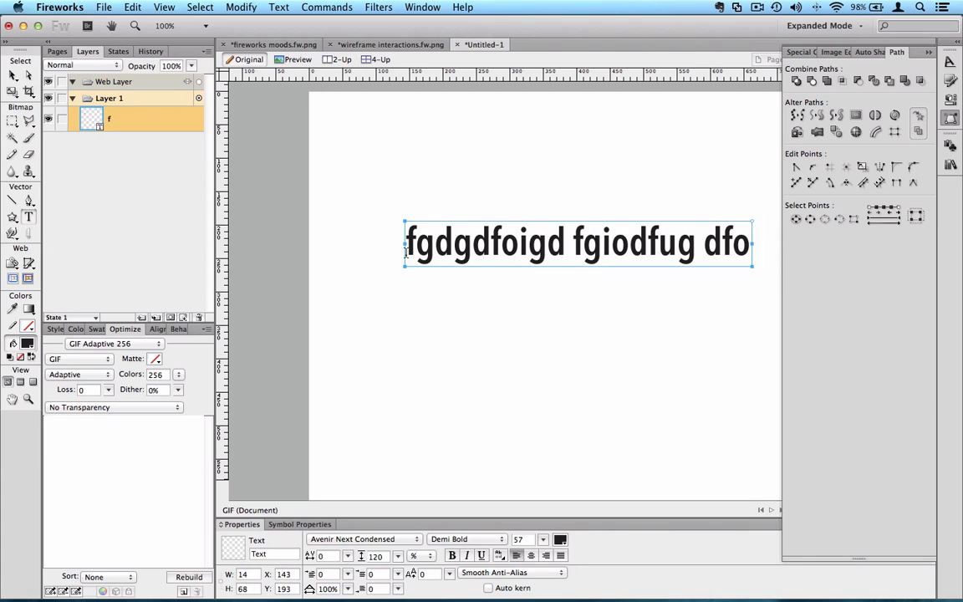
pyautogui.write('fd')
pyautogui.press('Return')
pyautogui.write('dfgdfgdfgdfgfg')
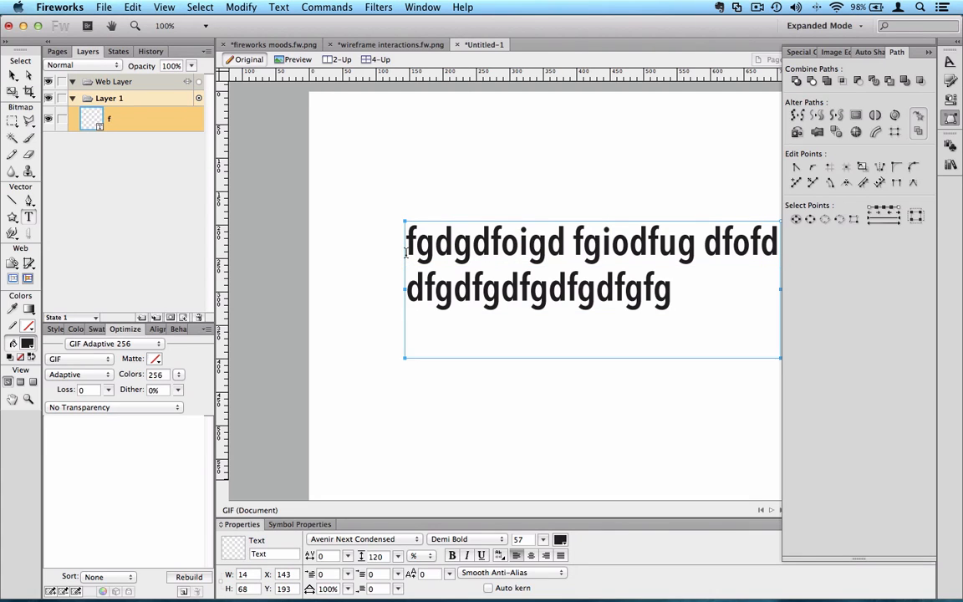
# - Add "dfgdfdfgd" as the third line of the text block and finish text editing
pyautogui.press('Return')
pyautogui.write('df')
pyautogui.press('Return')
pyautogui.write('gdfdfgdfgd')
pyautogui.press('BackSpace')
pyautogui.press('BackSpace')
pyautogui.press('BackSpace')
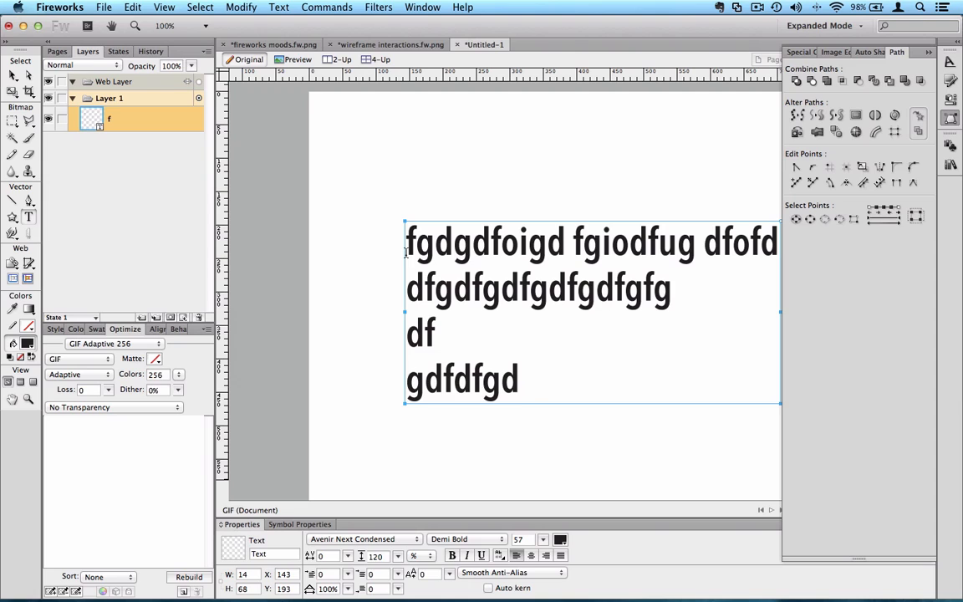
pyautogui.click(408, 381)
pyautogui.press('BackSpace')
pyautogui.press('Escape')
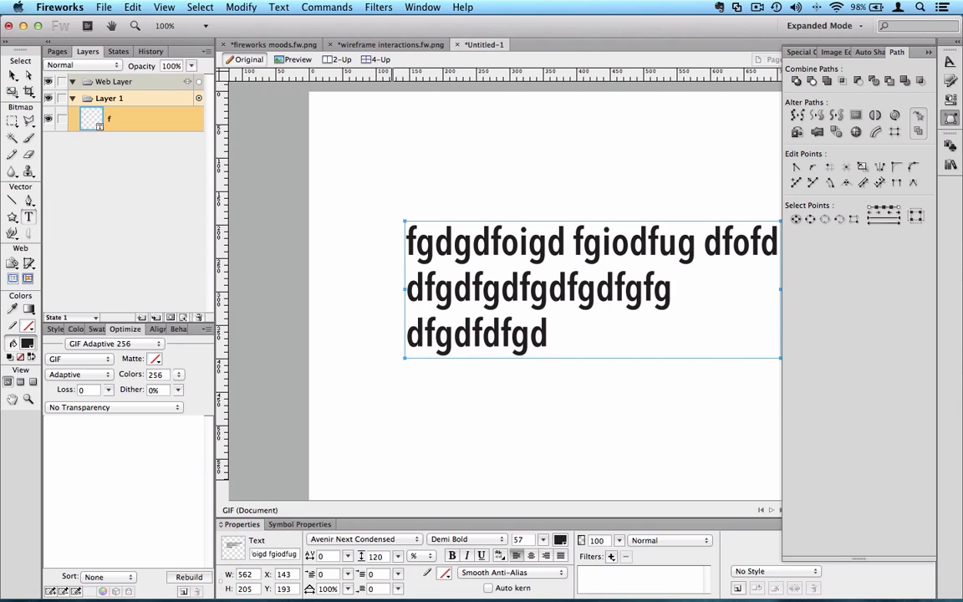
# - Convert the three-line text block to paths and ungroup it into separate letter paths
pyautogui.click(11, 75)
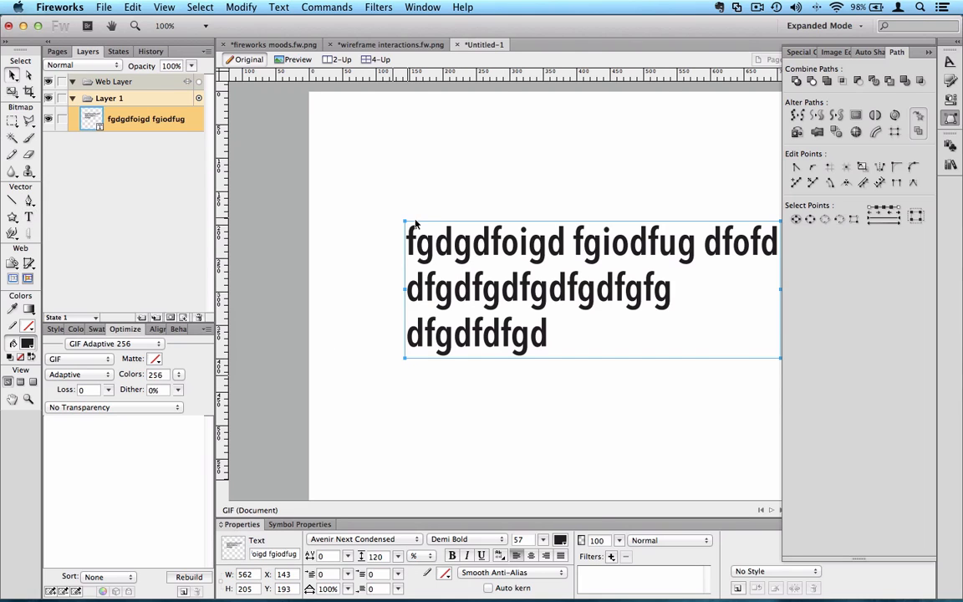
pyautogui.rightClick(464, 253)
pyautogui.click(472, 414)
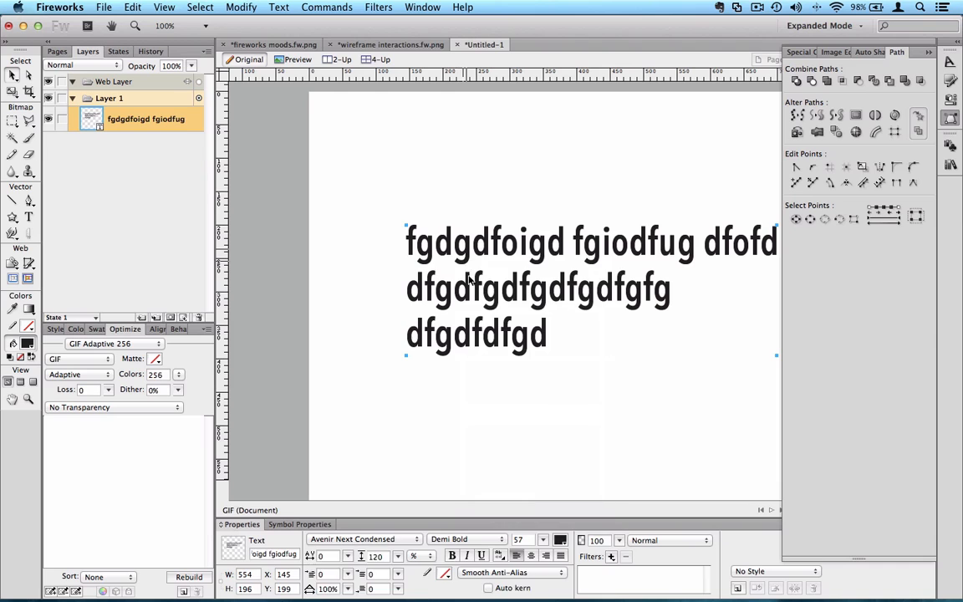
pyautogui.rightClick(469, 279)
pyautogui.click(504, 360)
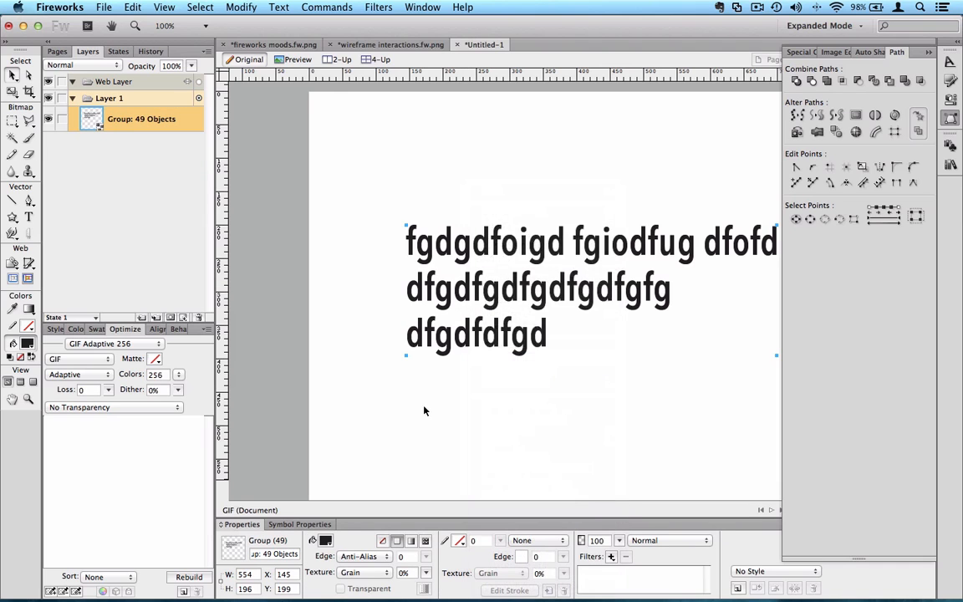
pyautogui.click(471, 206)
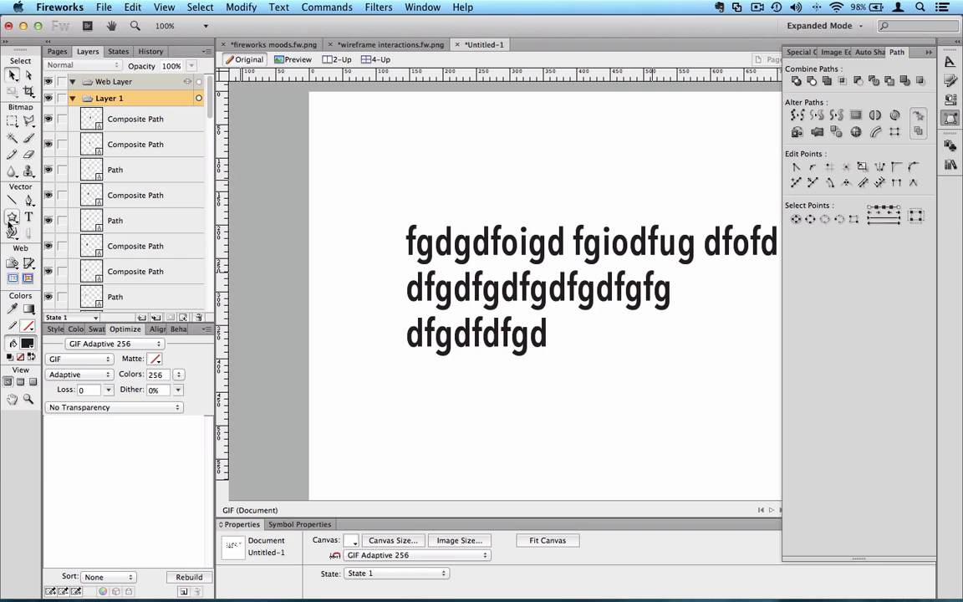
# - Draw an ellipse about 471 by 181 px over the letters at about X 147, Y 214
pyautogui.moveTo(12, 216); pyautogui.dragTo(13, 252)
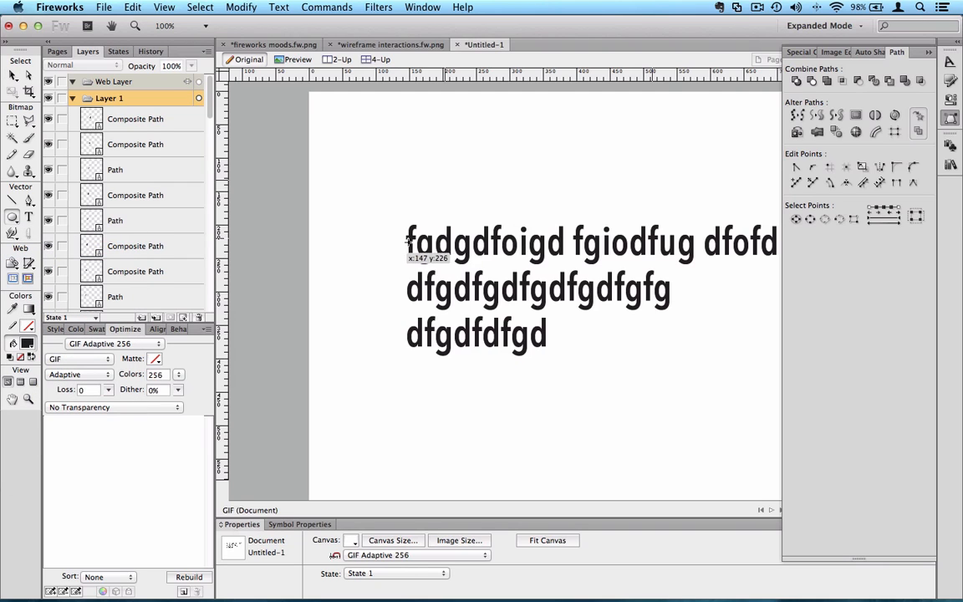
pyautogui.moveTo(407, 234)
pyautogui.mouseDown()
pyautogui.moveTo(669, 321)
pyautogui.moveTo(722, 355)
pyautogui.mouseUp()
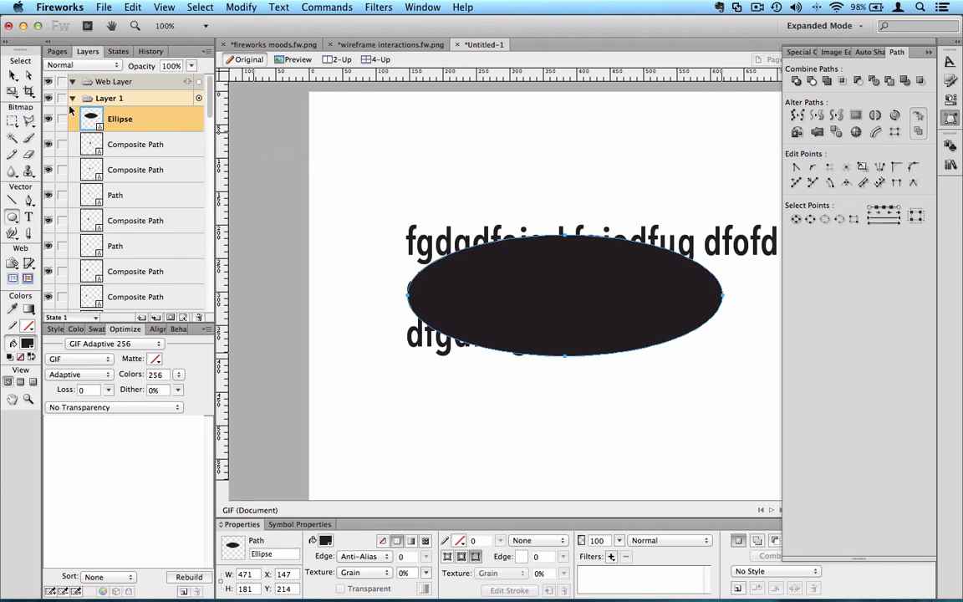
pyautogui.click(15, 75)
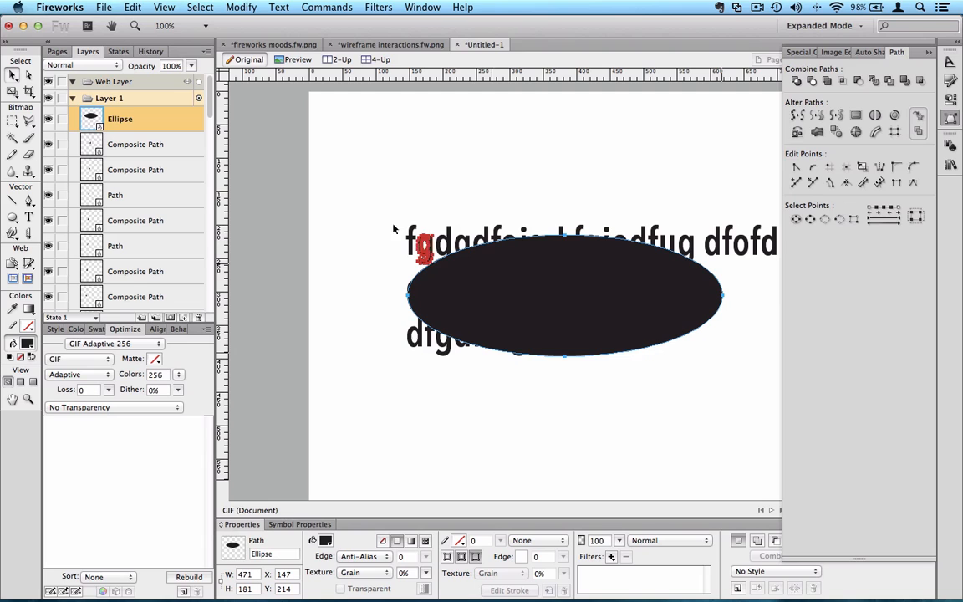
pyautogui.moveTo(378, 193); pyautogui.dragTo(730, 413)
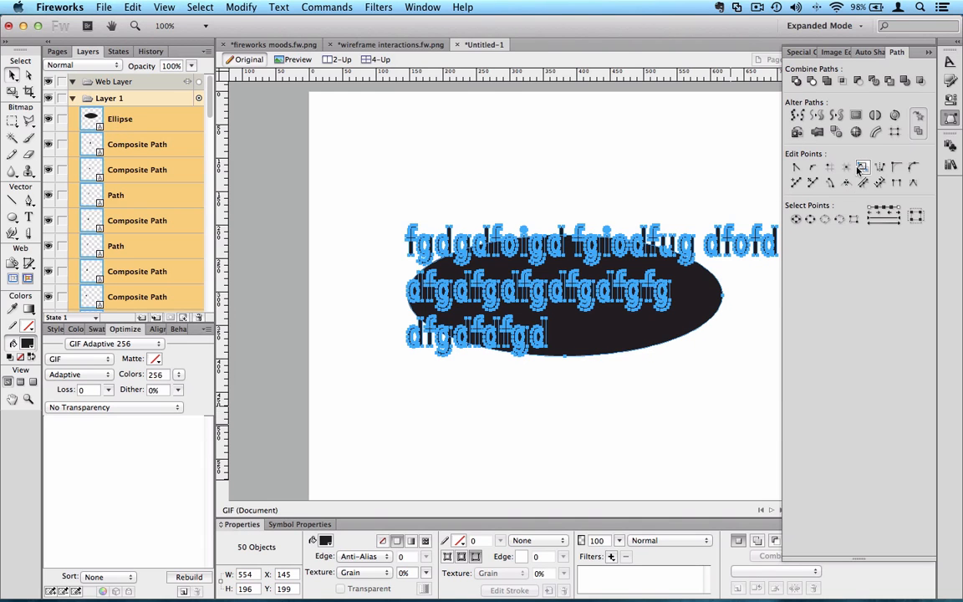
pyautogui.click(723, 287)
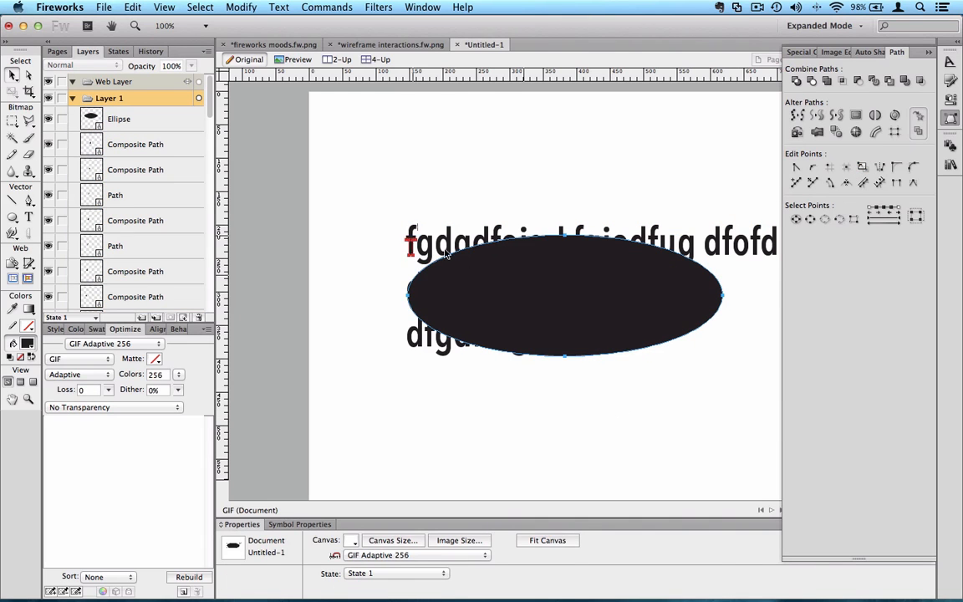
# - Move the ellipse aside to select all letter paths, and place it back over them at about X 170, Y 228
pyautogui.click(471, 273)
pyautogui.moveTo(471, 273); pyautogui.dragTo(553, 437)
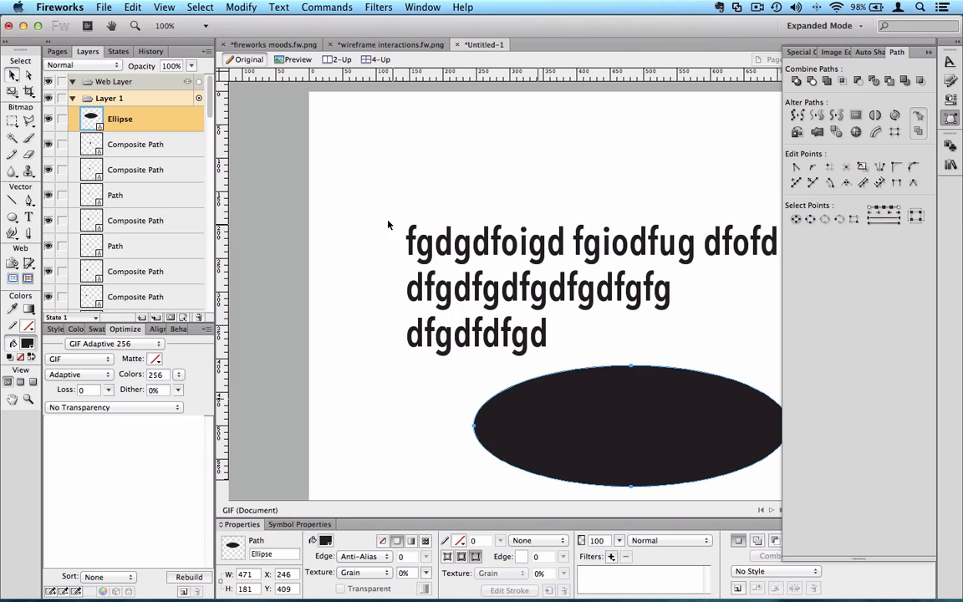
pyautogui.moveTo(374, 199); pyautogui.dragTo(774, 333)
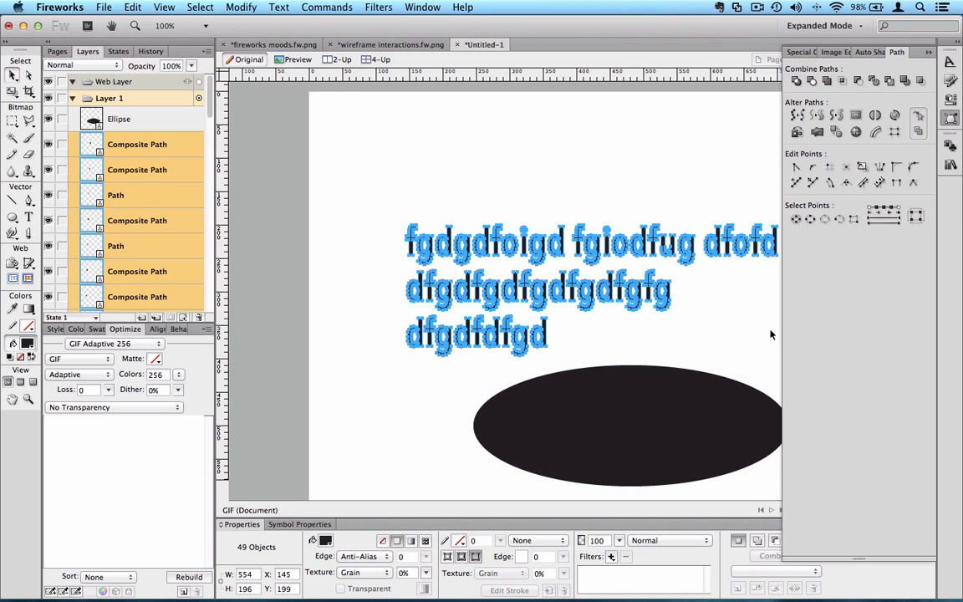
pyautogui.moveTo(608, 417); pyautogui.dragTo(557, 296)
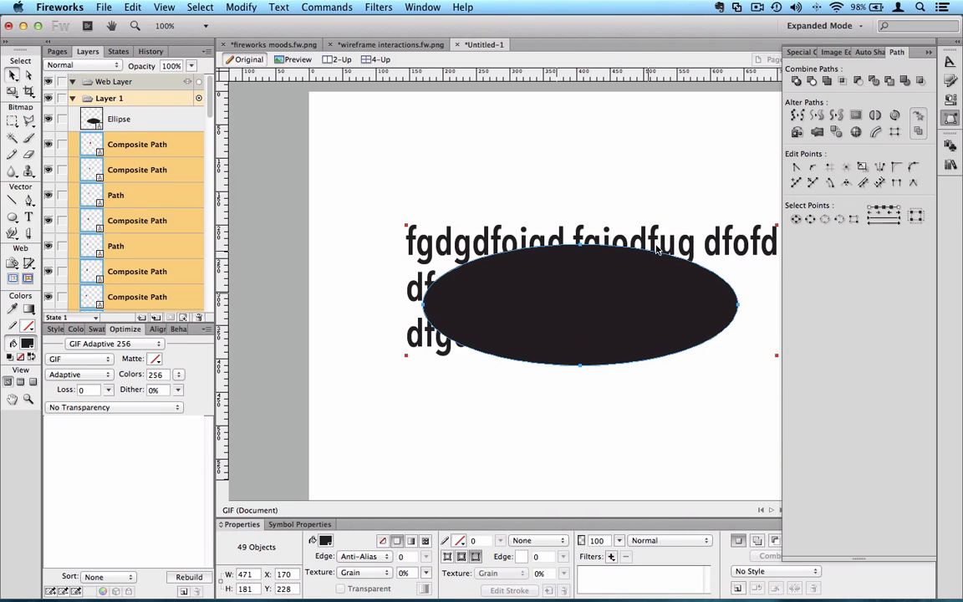
# - Apply Fisheye Paths with strength 100 to the letter paths under the ellipse, and clear the selection
pyautogui.keyDown('shift'); pyautogui.click(659, 243); pyautogui.keyUp('shift')
pyautogui.click(855, 132)
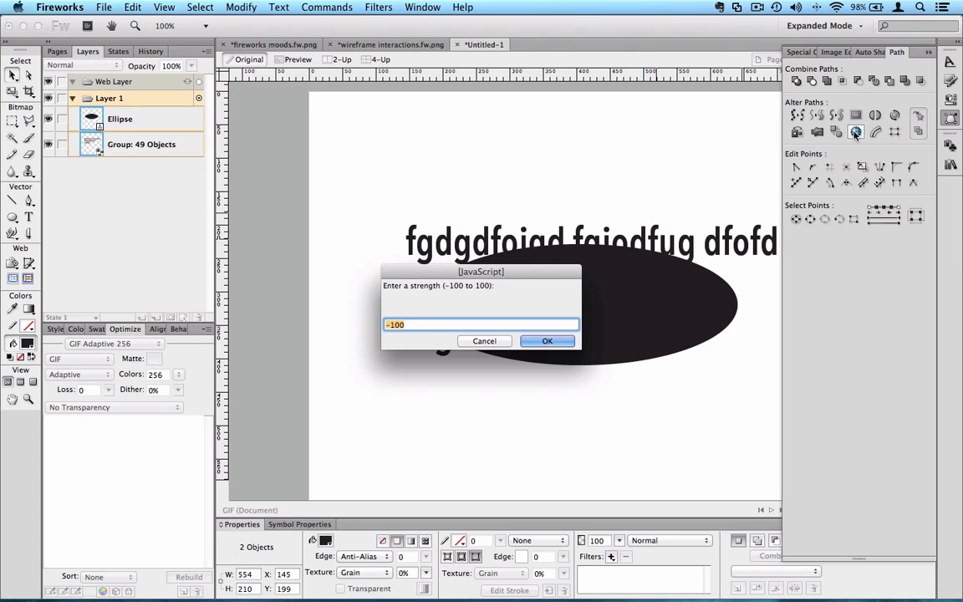
pyautogui.write('100')
pyautogui.press('Return')
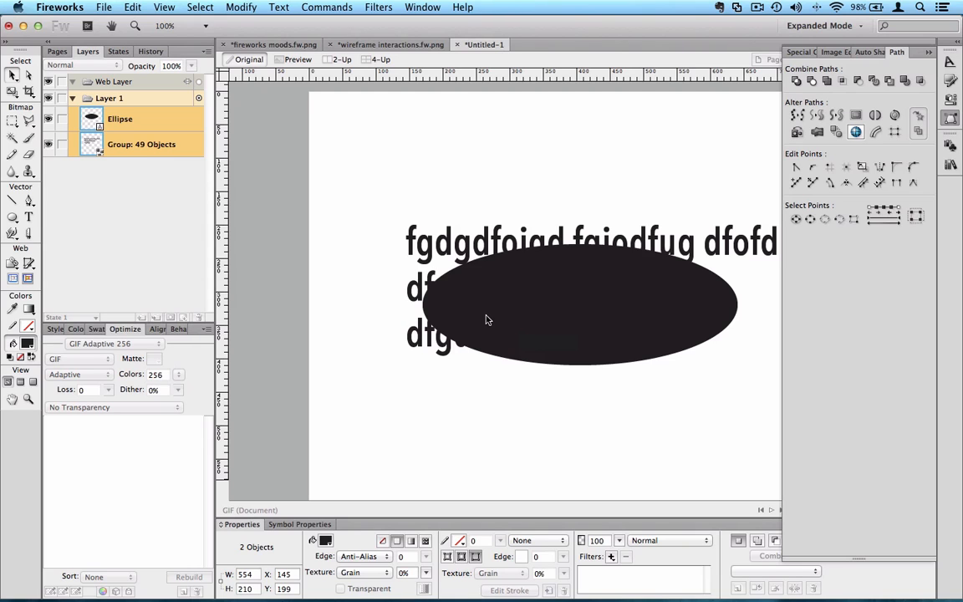
pyautogui.press('super+shift+g')
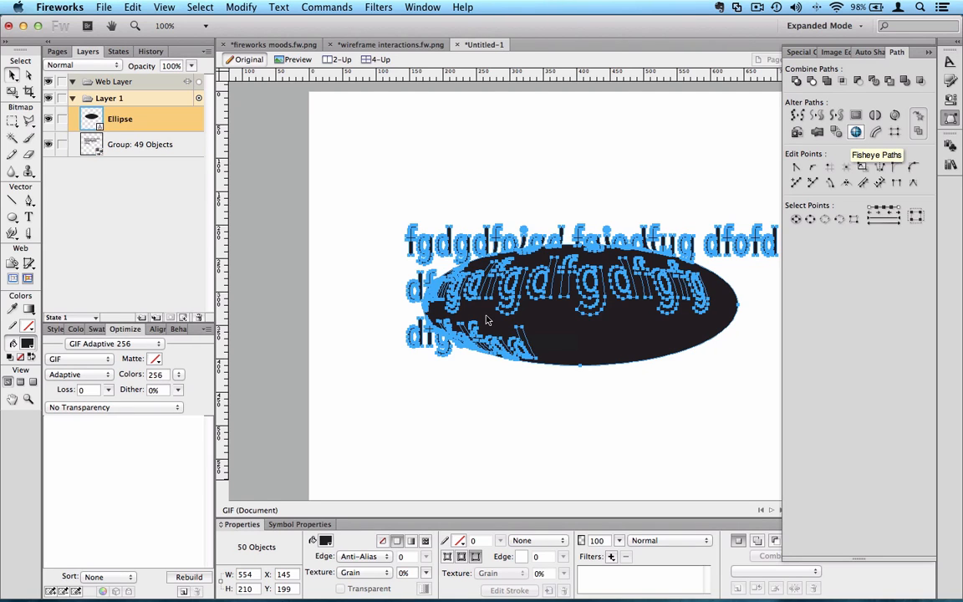
pyautogui.click(426, 480)
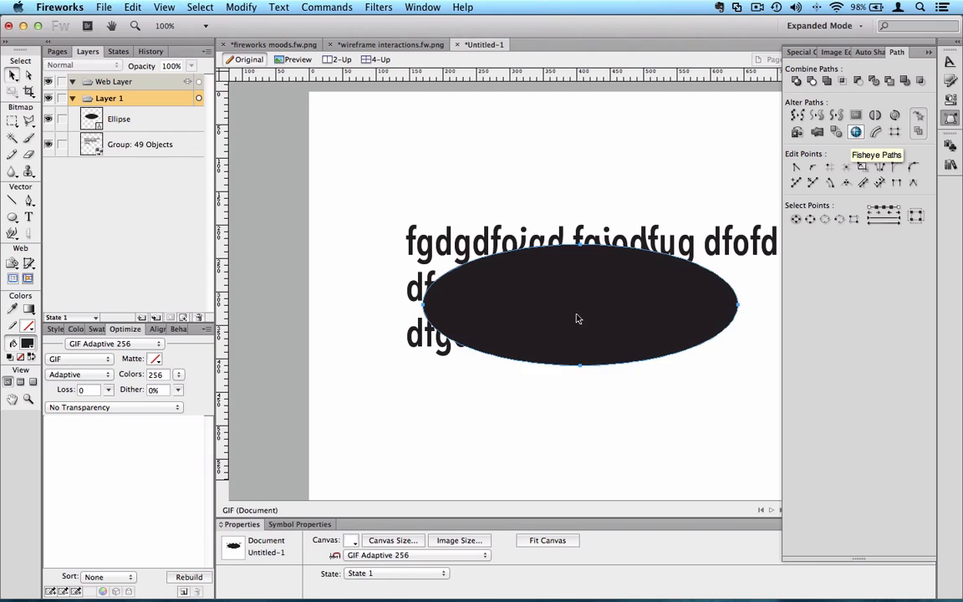
# - Move the ellipse down off the distorted letters, and delete both the ellipse and the letter group
pyautogui.moveTo(576, 319); pyautogui.dragTo(512, 443)
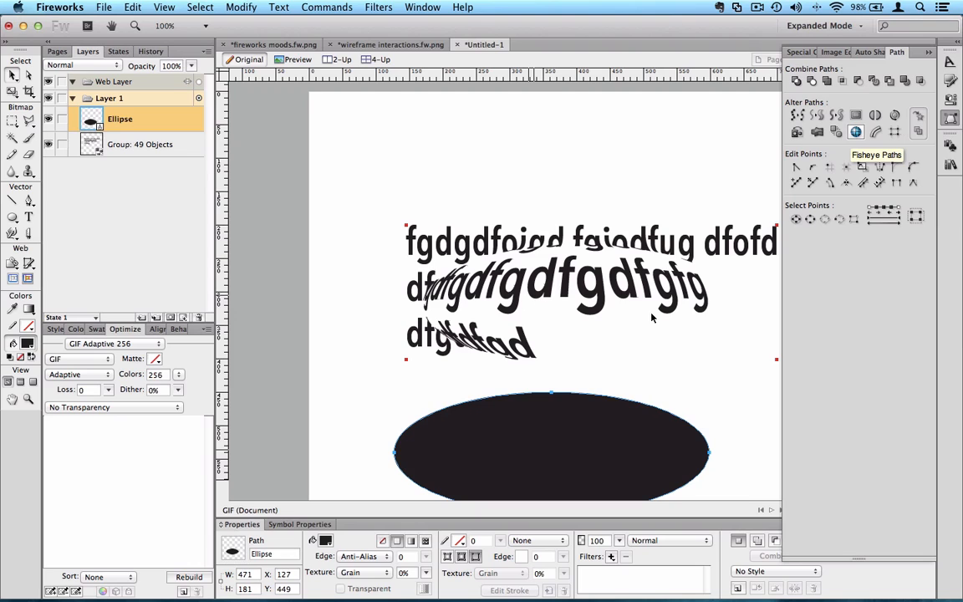
pyautogui.press('Delete')
pyautogui.press('super+a')
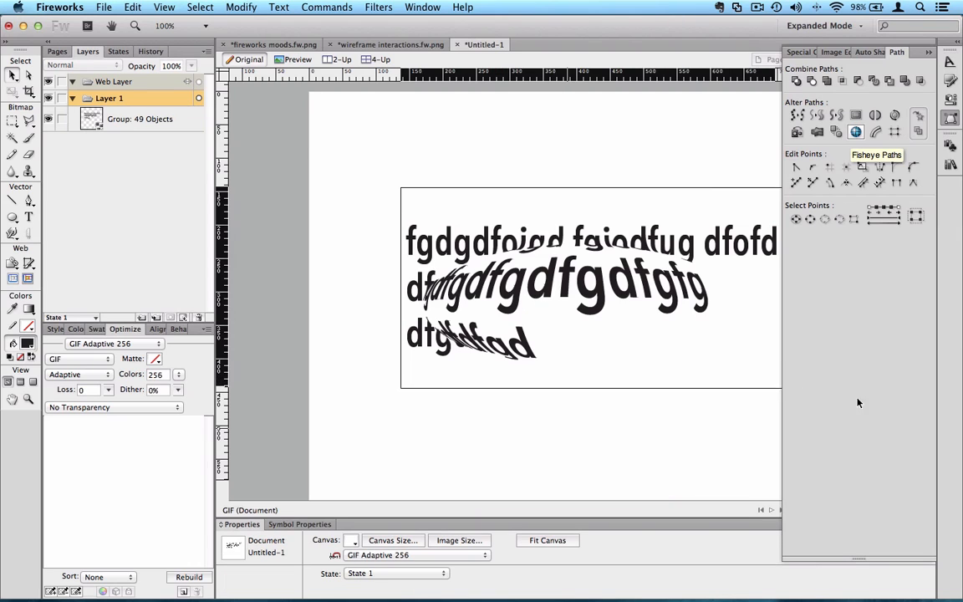
pyautogui.press('Delete')
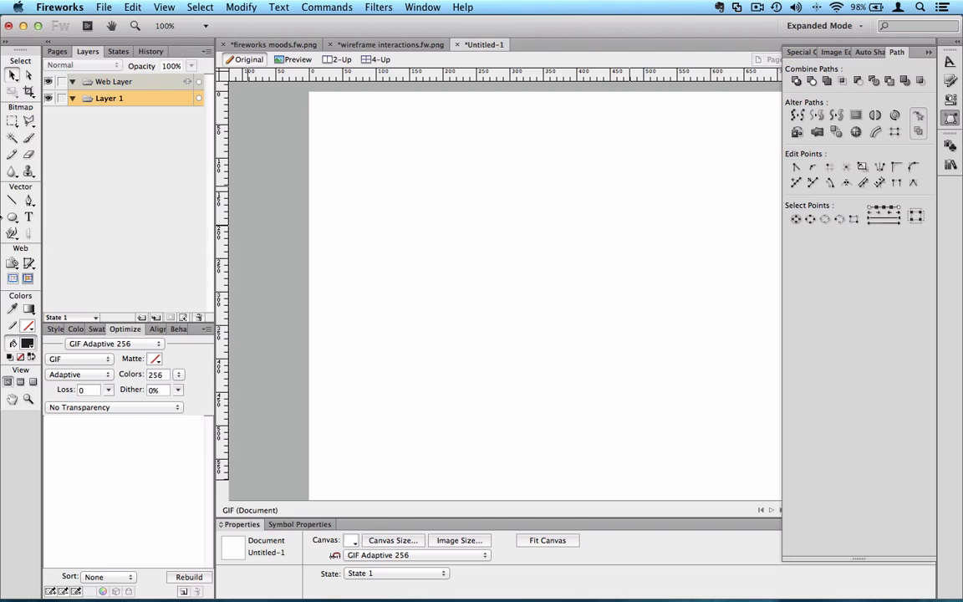
# - Draw a closed arrow pointing right with the Pen tool, about 368 by 195 px at X 58, Y 150
pyautogui.click(30, 200)
pyautogui.click(357, 242)
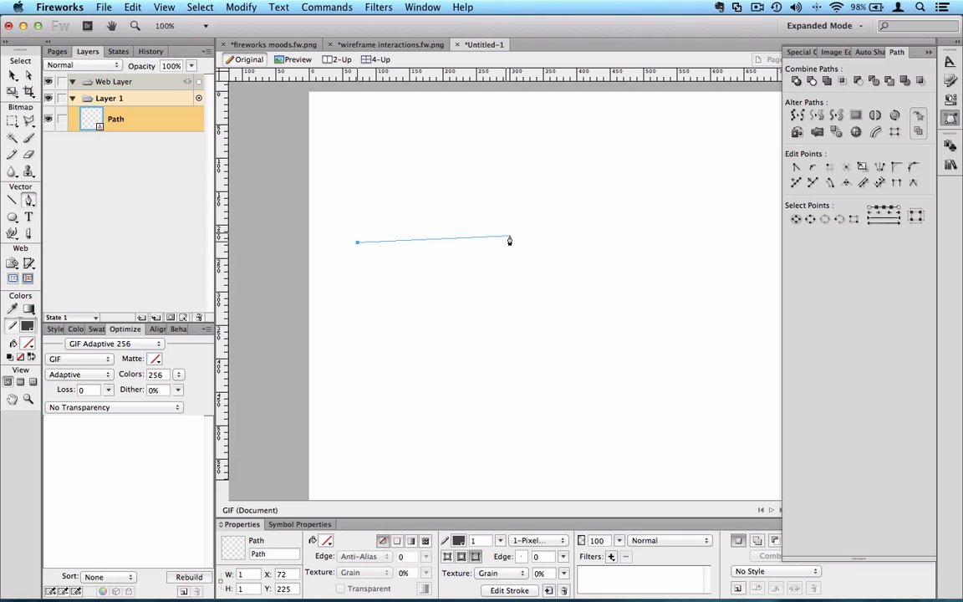
pyautogui.click(484, 245)
pyautogui.click(452, 192)
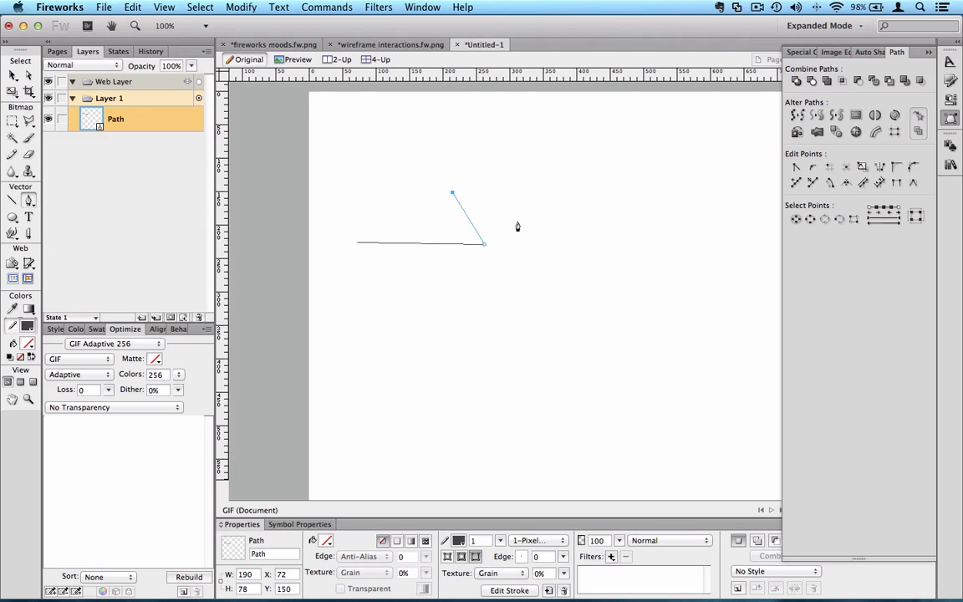
pyautogui.click(594, 269)
pyautogui.click(465, 321)
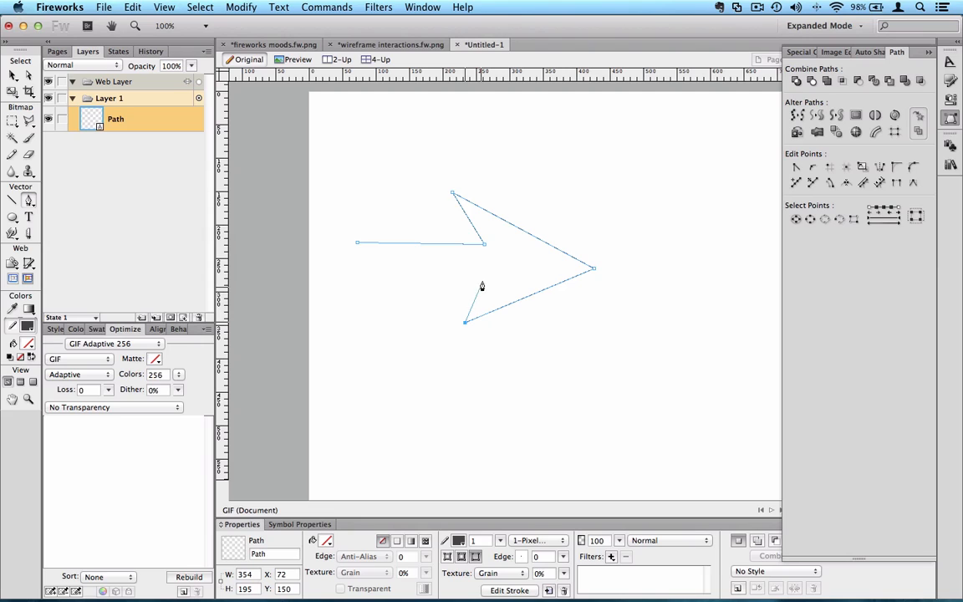
pyautogui.click(482, 277)
pyautogui.click(348, 282)
pyautogui.click(357, 242)
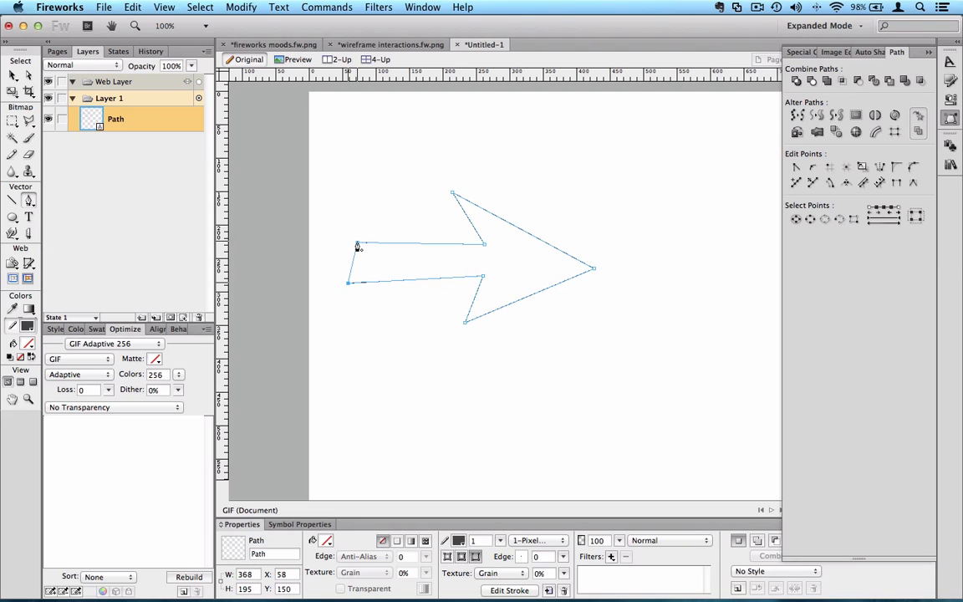
pyautogui.click(358, 244)
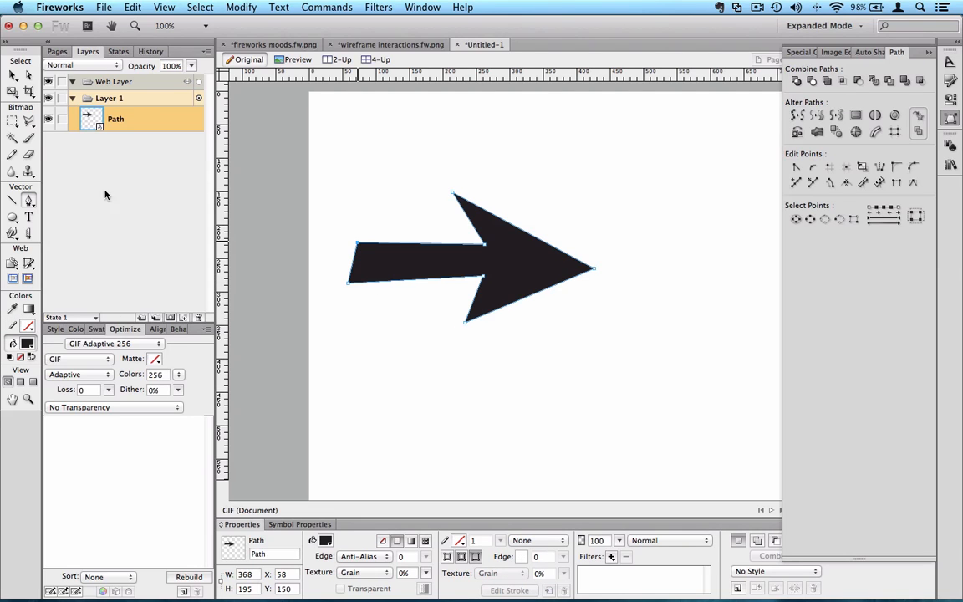
pyautogui.click(13, 76)
# - Draw an open arc with the Pen tool above and right of the arrow, about 278 by 202 px at X 356, Y 102
pyautogui.click(30, 200)
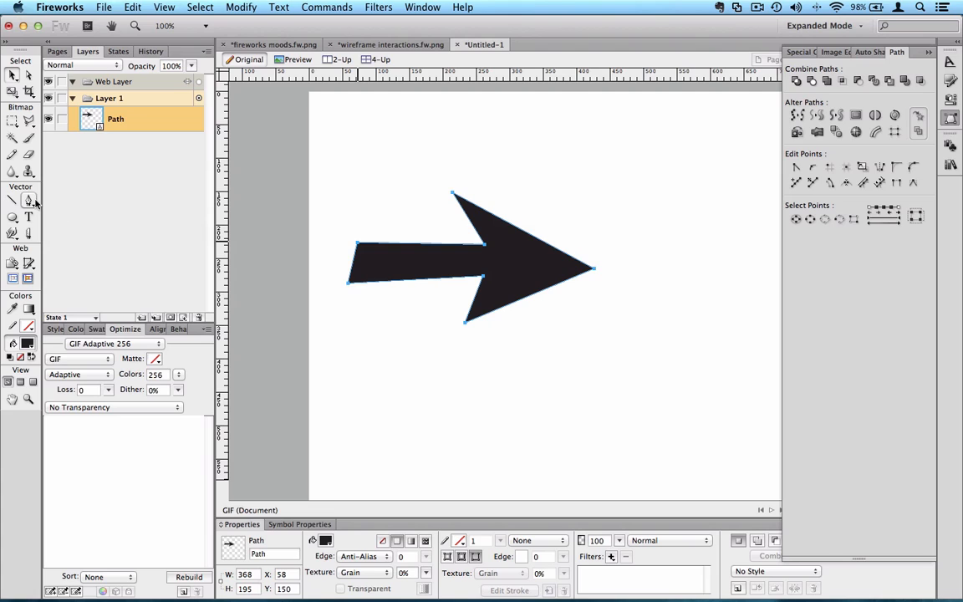
pyautogui.click(547, 162)
pyautogui.moveTo(732, 294)
pyautogui.mouseDown()
pyautogui.moveTo(765, 361)
pyautogui.moveTo(770, 455)
pyautogui.mouseUp()
pyautogui.click(733, 296)
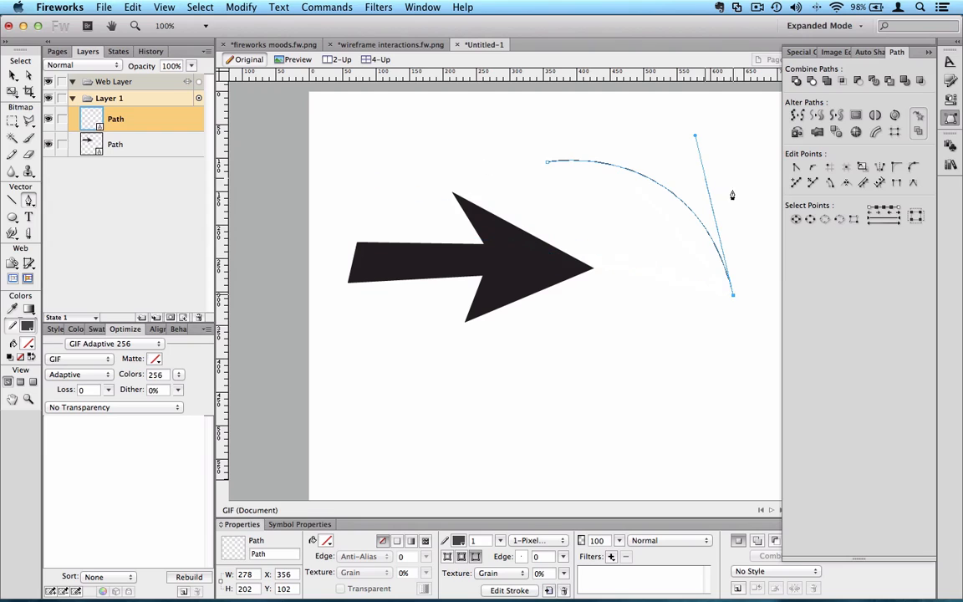
pyautogui.click(733, 297)
pyautogui.click(12, 75)
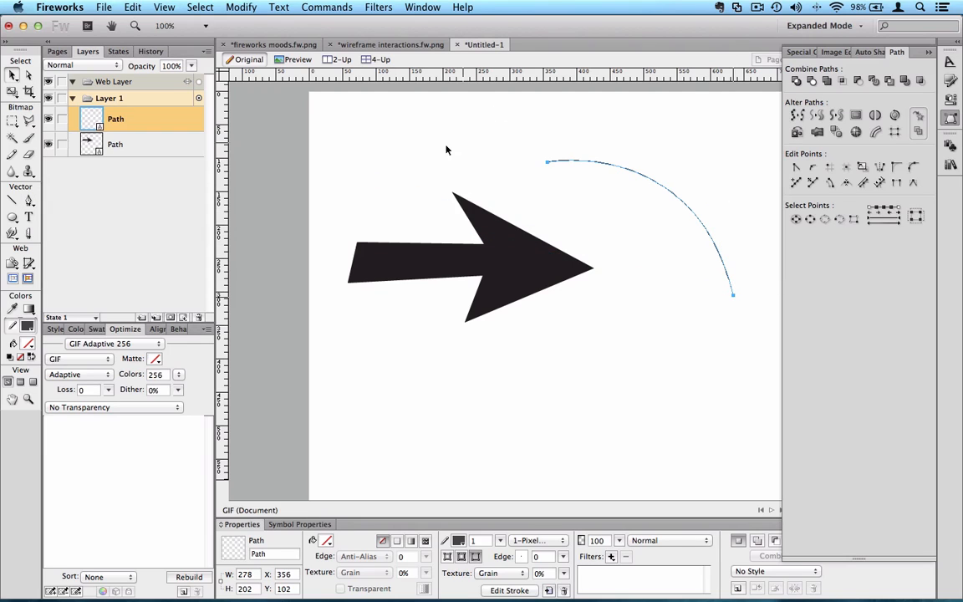
# - Bend the arrow along the arc using Deform To Path with a conformity threshold of 20
pyautogui.moveTo(402, 131); pyautogui.dragTo(613, 264)
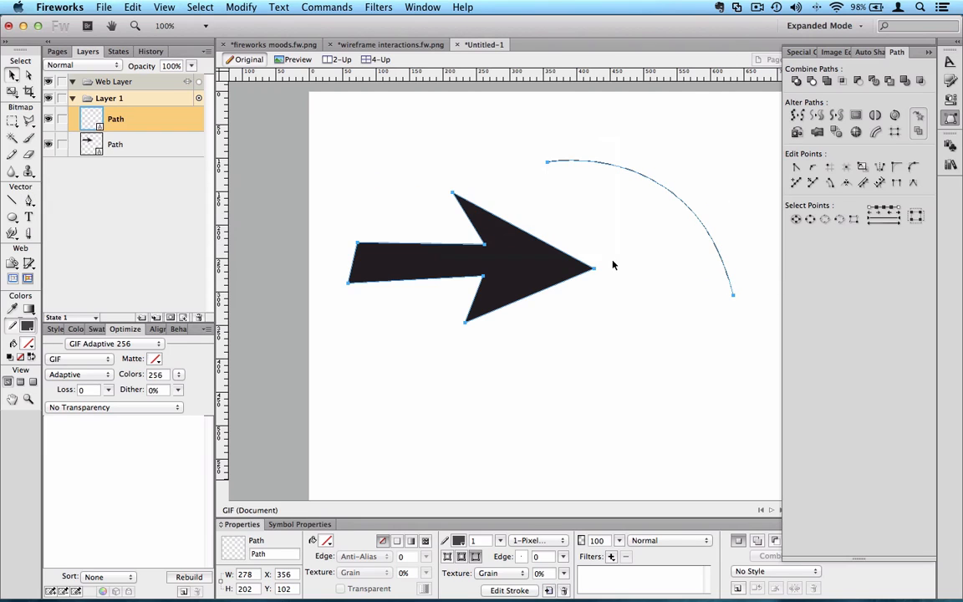
pyautogui.click(874, 135)
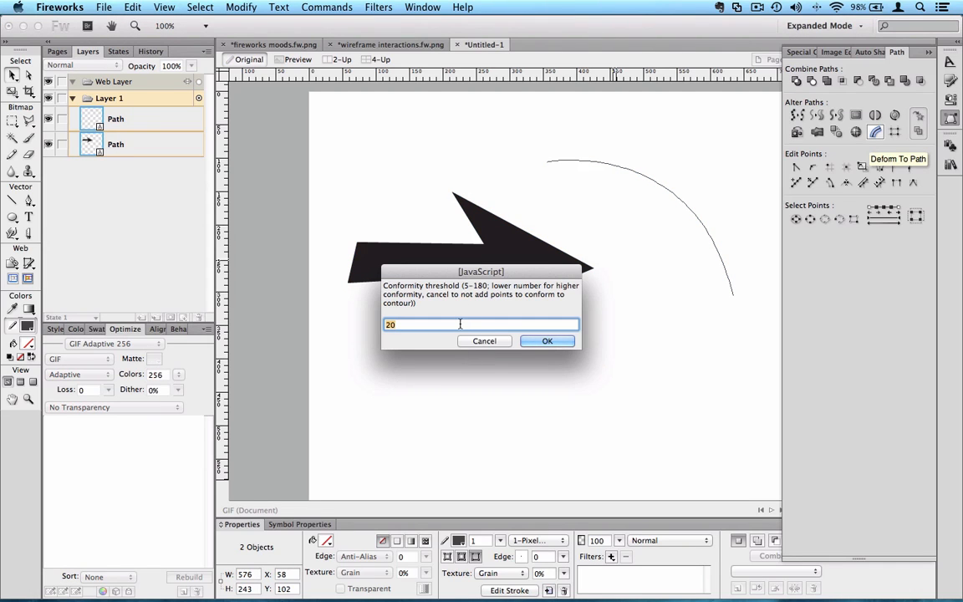
pyautogui.click(539, 341)
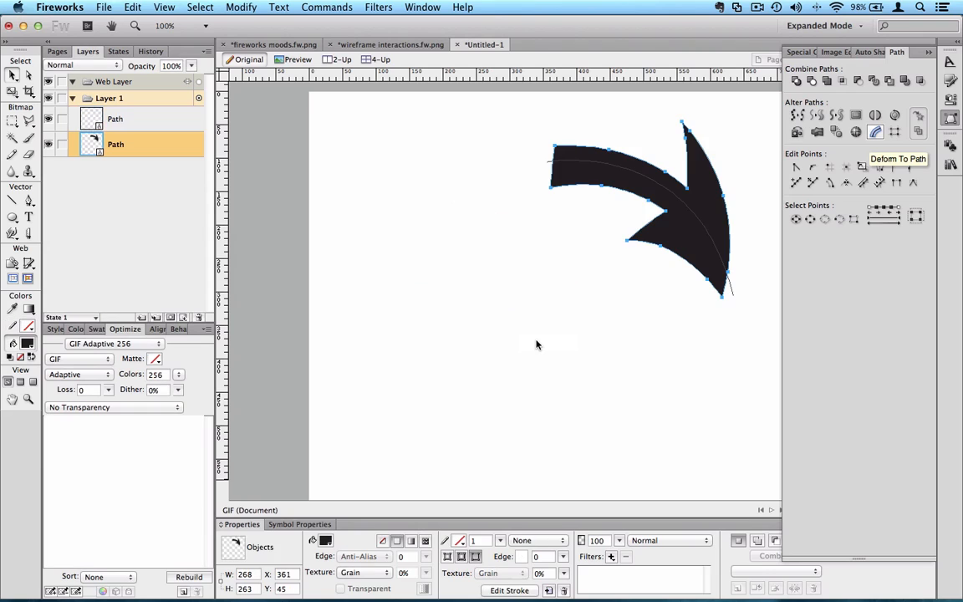
# - Move the bent arrow left off its guide arc, and delete both paths from the canvas
pyautogui.click(619, 259)
pyautogui.moveTo(652, 234); pyautogui.dragTo(468, 276)
pyautogui.click(413, 378)
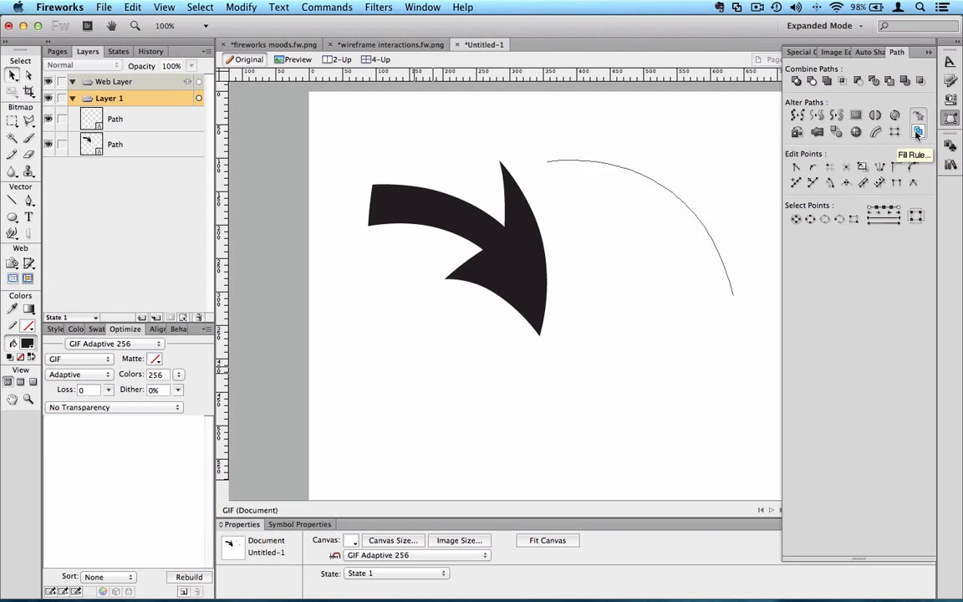
pyautogui.moveTo(402, 146); pyautogui.dragTo(575, 308)
pyautogui.press('Delete')
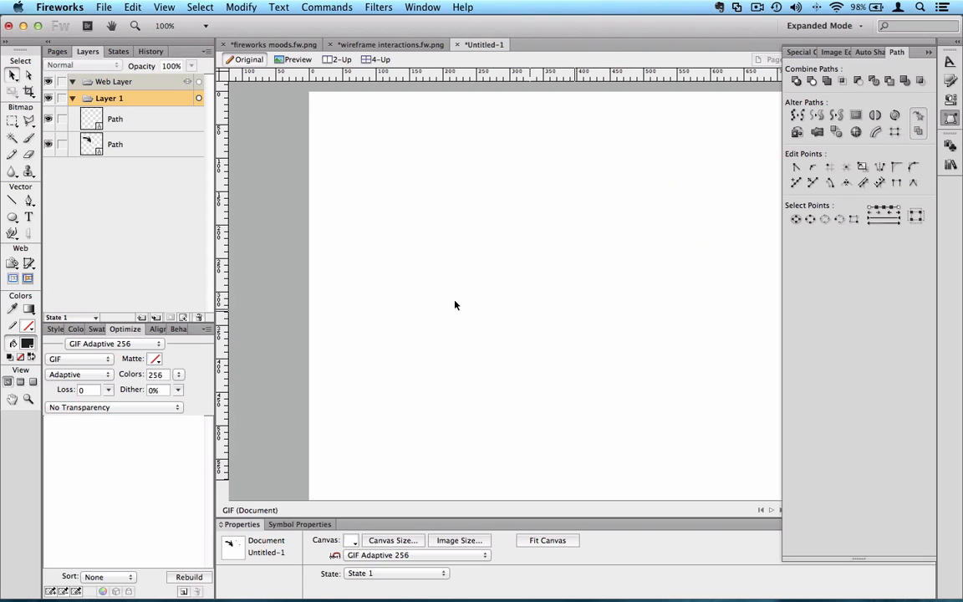
# - Draw a closed, self-intersecting curved shape with the Pen tool, about 544 by 545 px at X 79, Y 15
pyautogui.click(27, 204)
pyautogui.click(378, 183)
pyautogui.moveTo(489, 145); pyautogui.dragTo(538, 224)
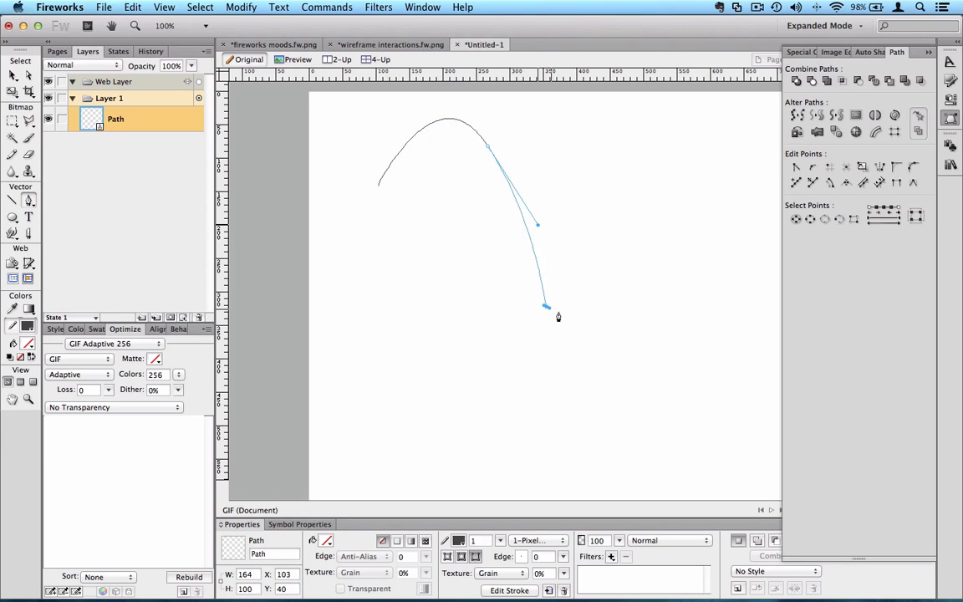
pyautogui.moveTo(558, 314); pyautogui.dragTo(598, 290)
pyautogui.moveTo(619, 214); pyautogui.dragTo(686, 270)
pyautogui.moveTo(721, 366); pyautogui.dragTo(712, 390)
pyautogui.moveTo(584, 458); pyautogui.dragTo(571, 420)
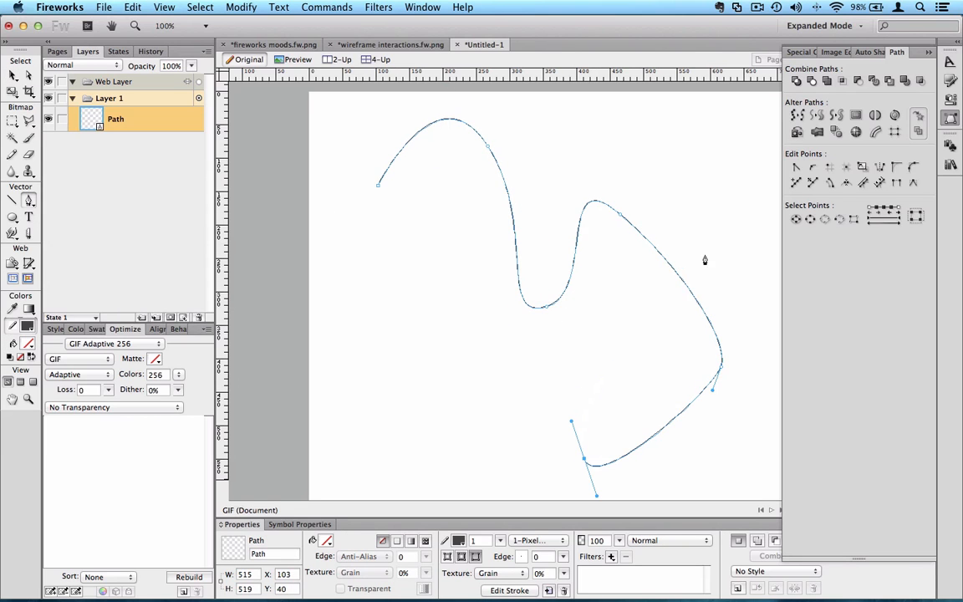
pyautogui.moveTo(720, 215); pyautogui.dragTo(671, 172)
pyautogui.moveTo(612, 163); pyautogui.dragTo(497, 395)
pyautogui.moveTo(388, 323); pyautogui.dragTo(546, 138)
pyautogui.moveTo(494, 132); pyautogui.dragTo(449, 187)
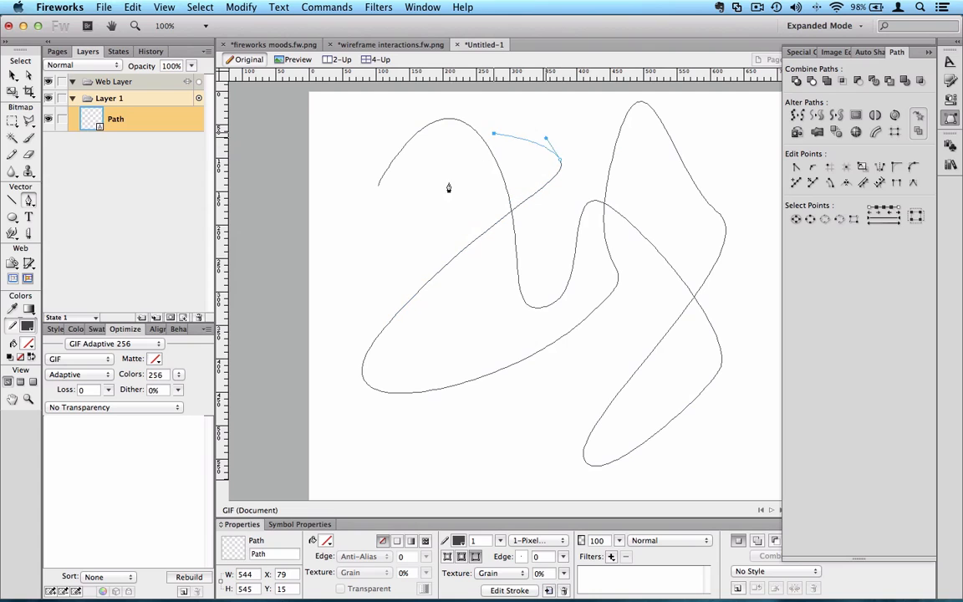
pyautogui.click(379, 185)
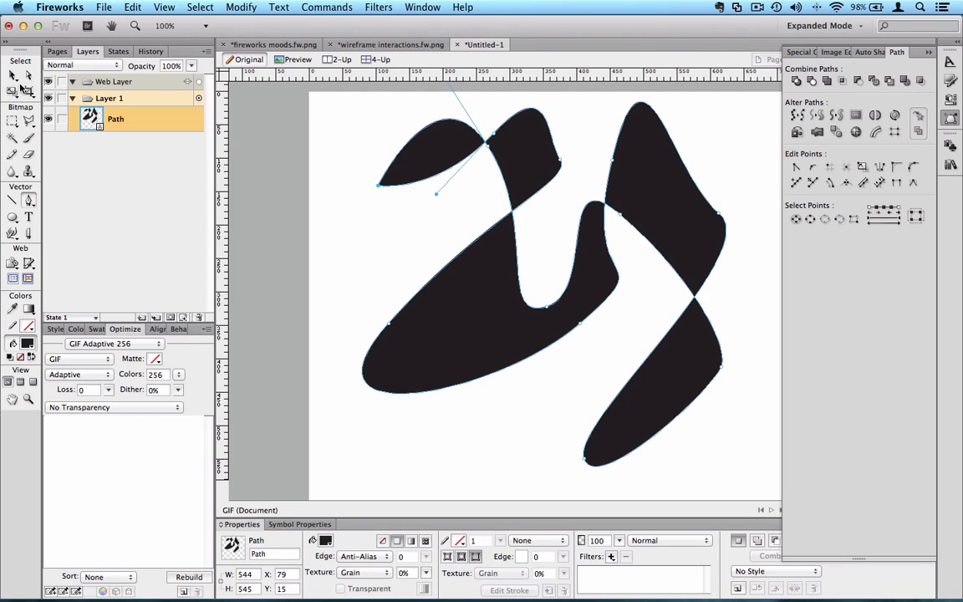
# - Try to apply the Non-Zero Winding Fill Rule to the self-intersecting shape
pyautogui.click(14, 76)
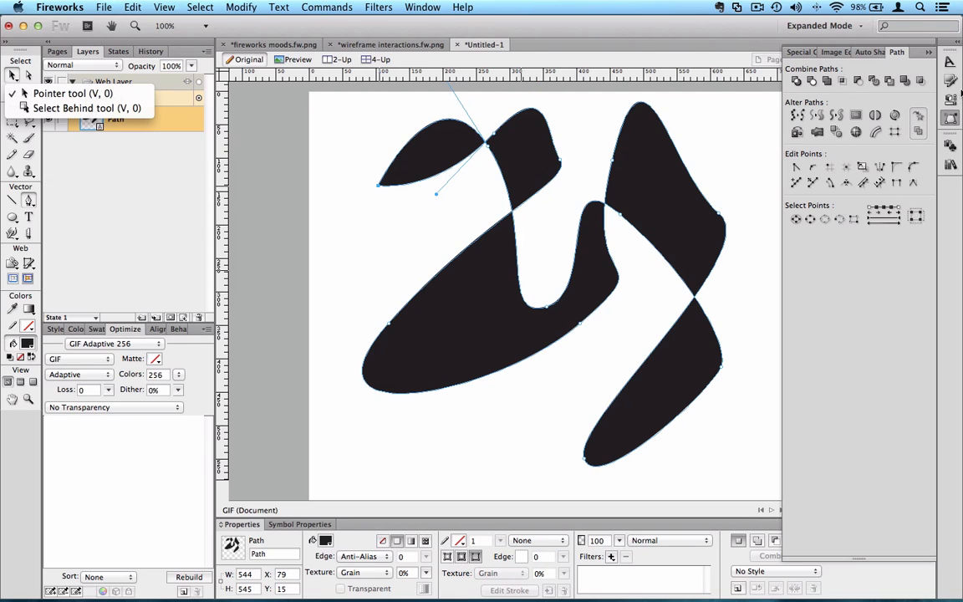
pyautogui.click(926, 132)
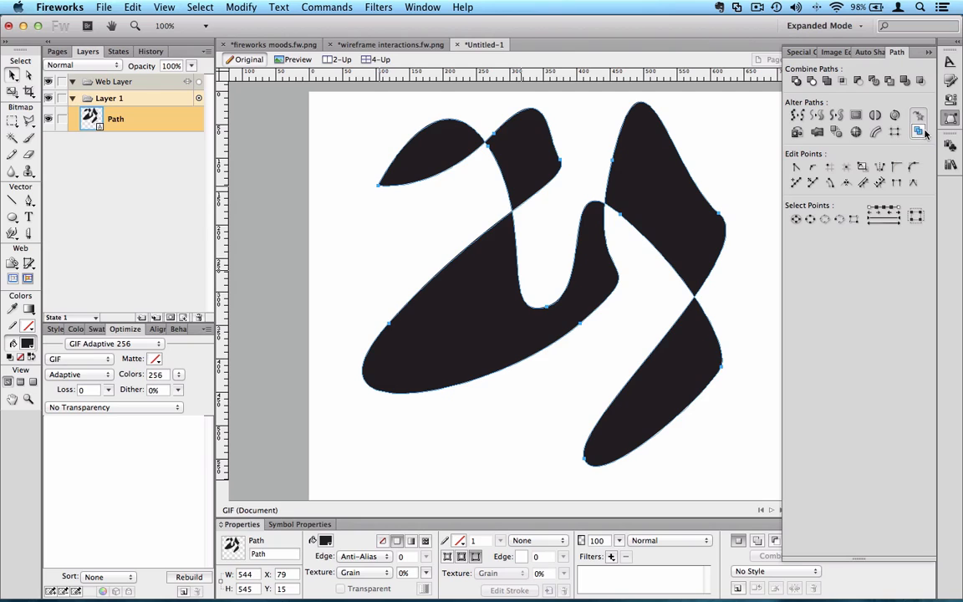
pyautogui.click(918, 114)
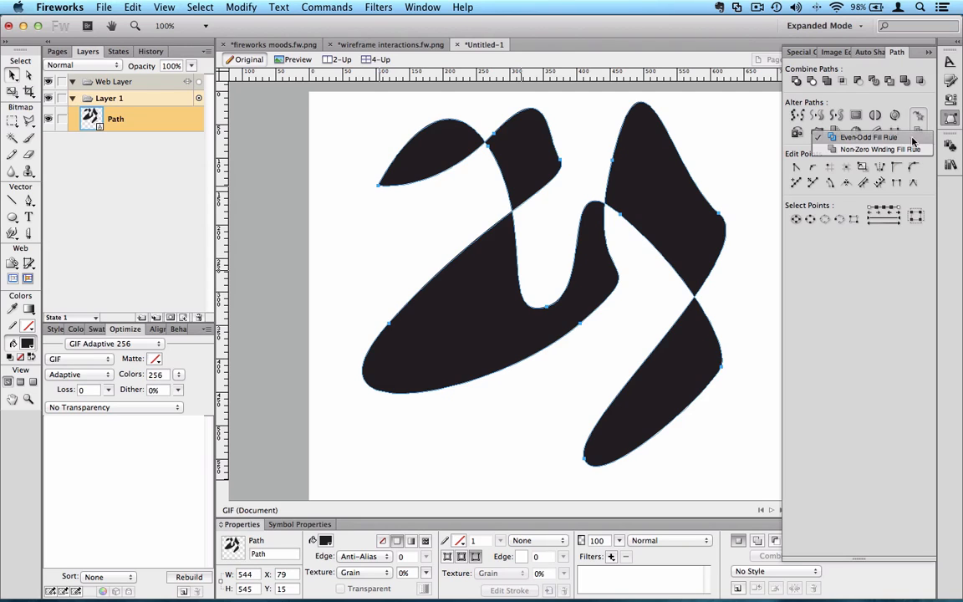
pyautogui.click(844, 151)
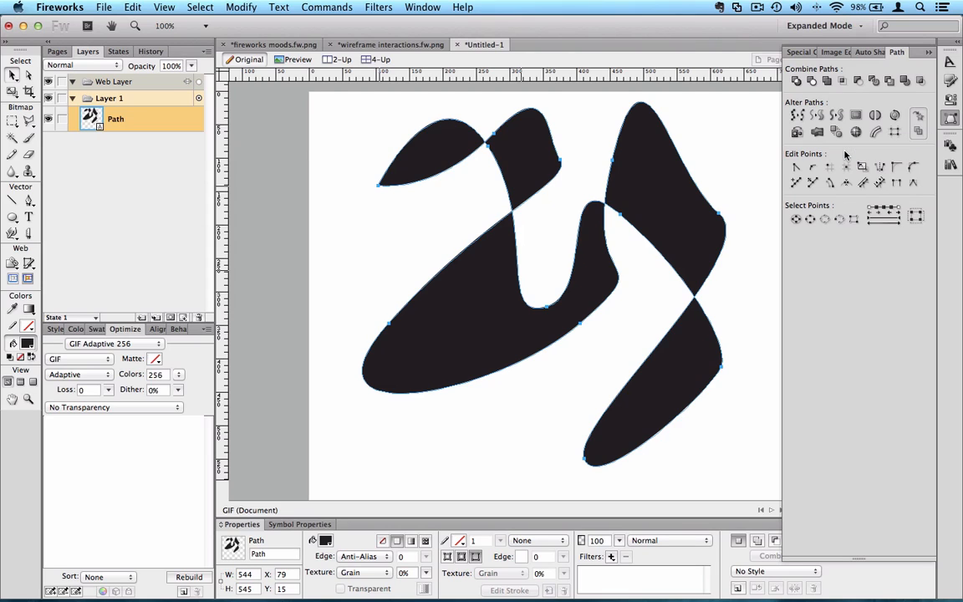
pyautogui.click(919, 131)
pyautogui.click(919, 149)
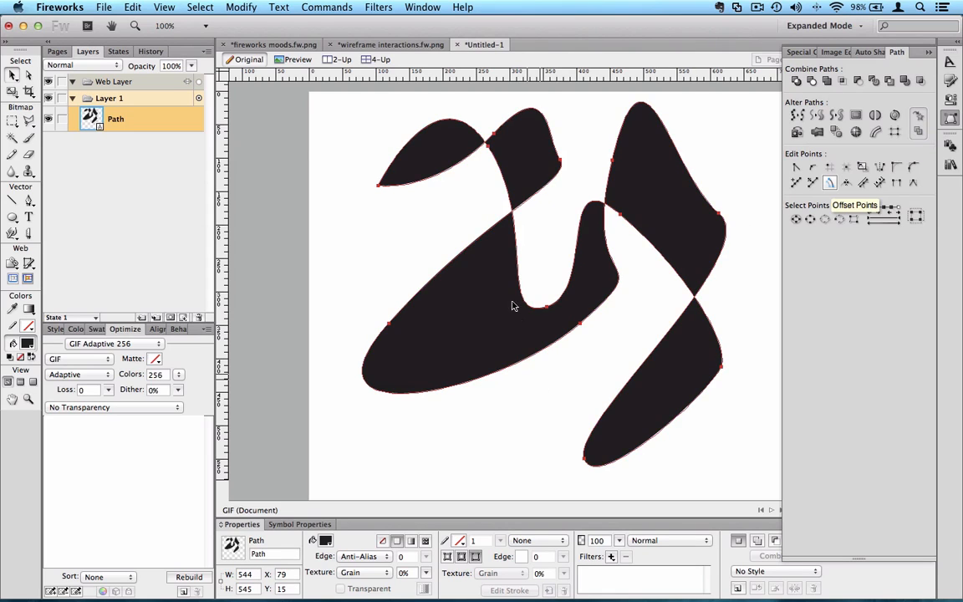
# - Replace the self-intersecting shape with two overlapping ellipses, about 399 by 228 px and 273 by 276 px
pyautogui.press('Delete')
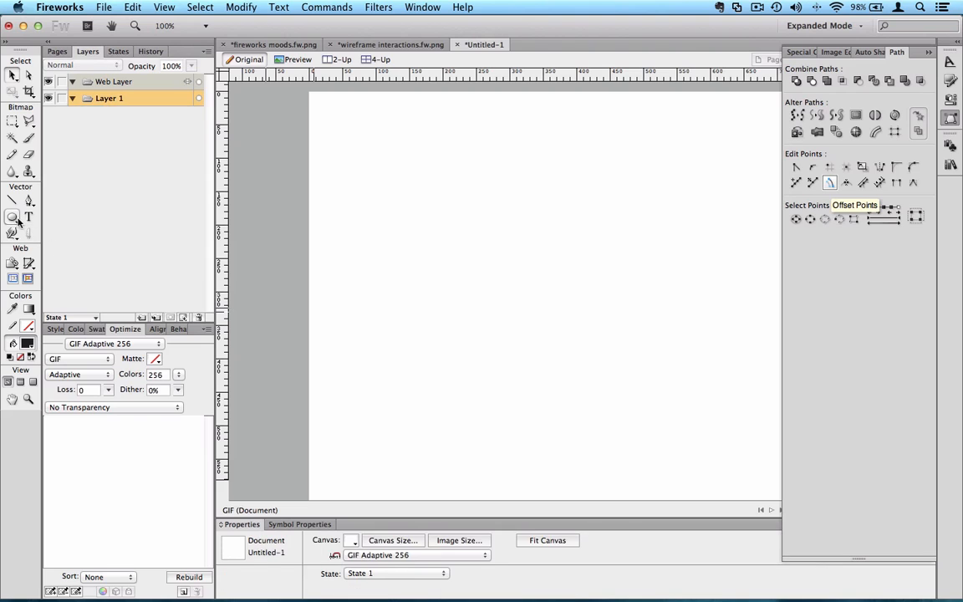
pyautogui.click(13, 216)
pyautogui.moveTo(380, 222); pyautogui.dragTo(648, 374)
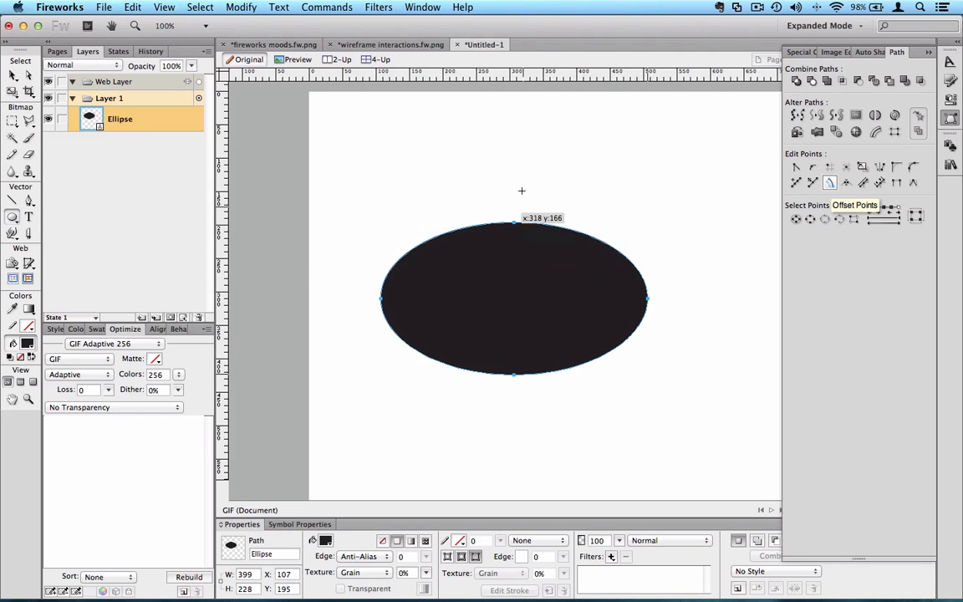
pyautogui.moveTo(507, 155); pyautogui.dragTo(688, 338)
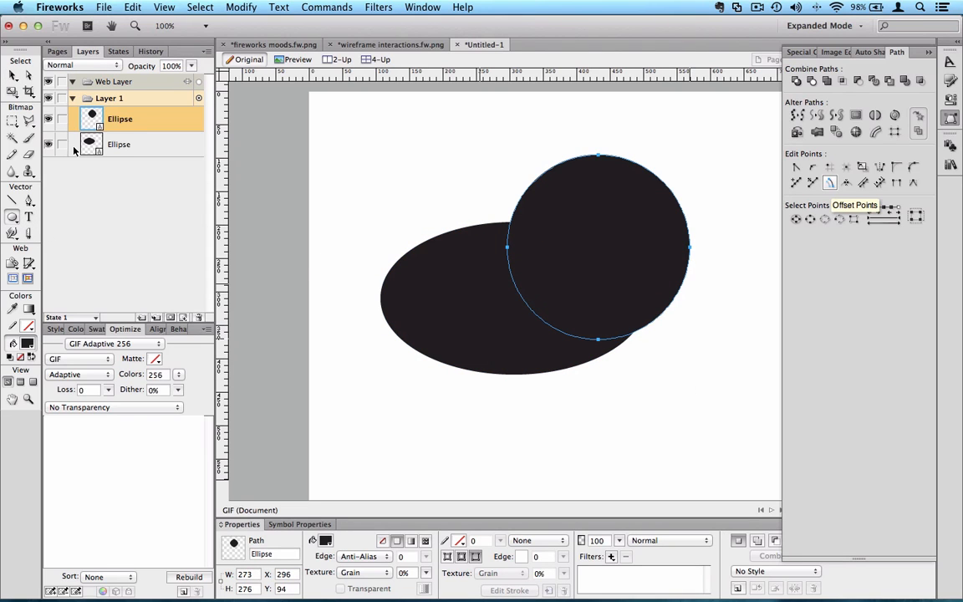
# - Join the two overlapping ellipses into one composite path, and move it to about X 143, Y 80
pyautogui.click(12, 75)
pyautogui.keyDown('shift'); pyautogui.click(423, 322); pyautogui.keyUp('shift')
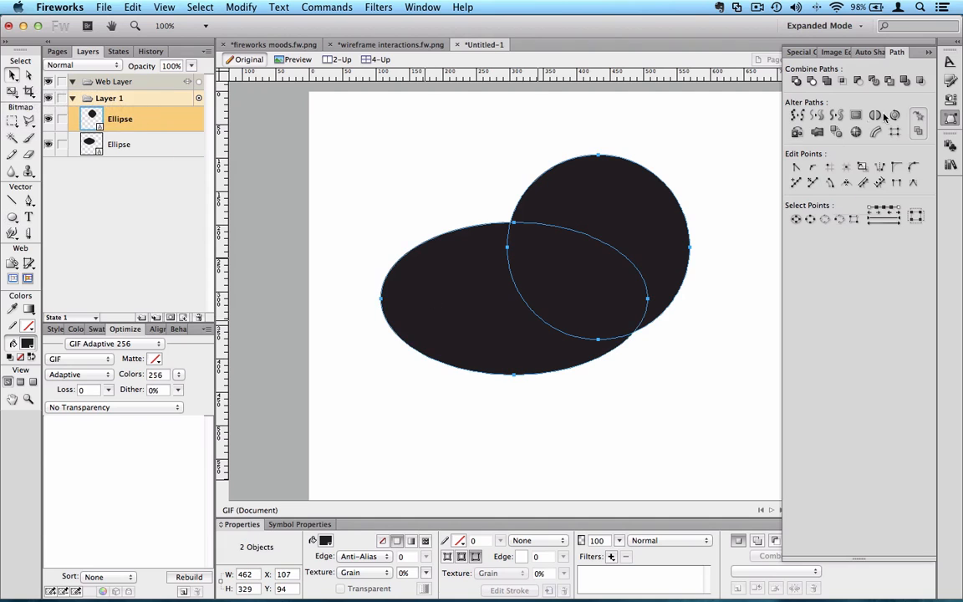
pyautogui.click(796, 81)
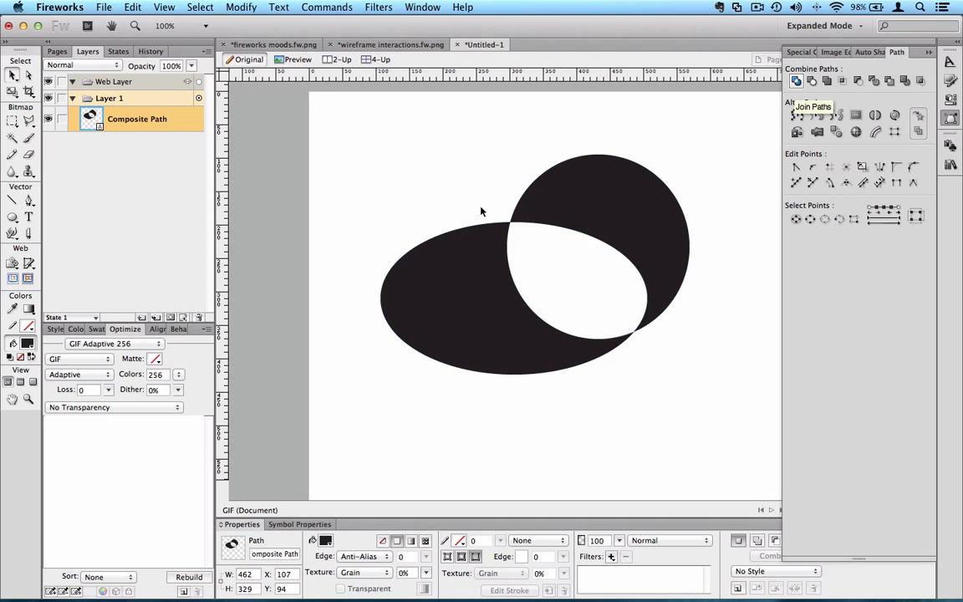
pyautogui.click(480, 210)
pyautogui.moveTo(589, 213); pyautogui.dragTo(616, 207)
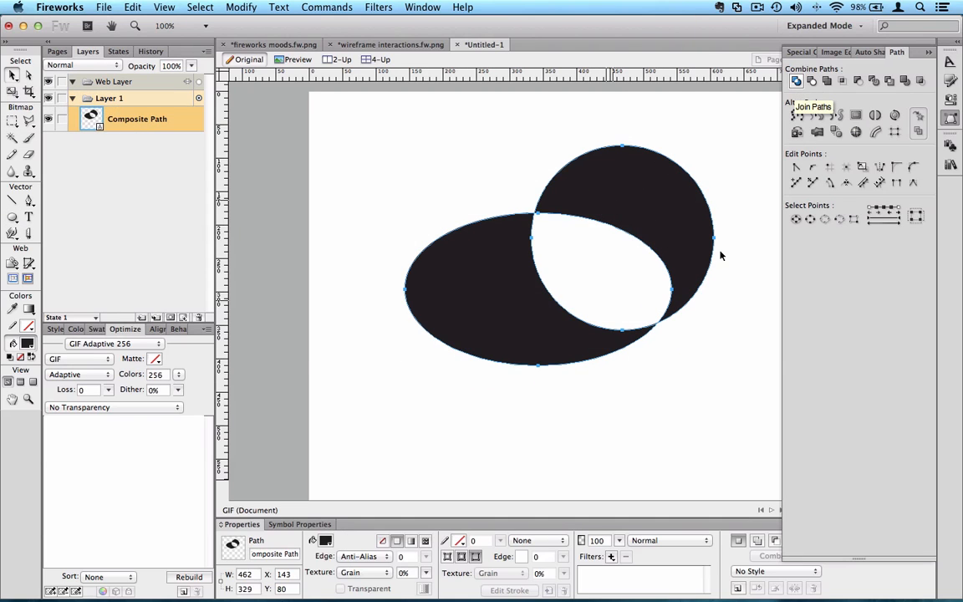
# - Apply the Non-Zero Winding Fill Rule to the composite path, and move it to about X 128, Y 100
pyautogui.click(918, 131)
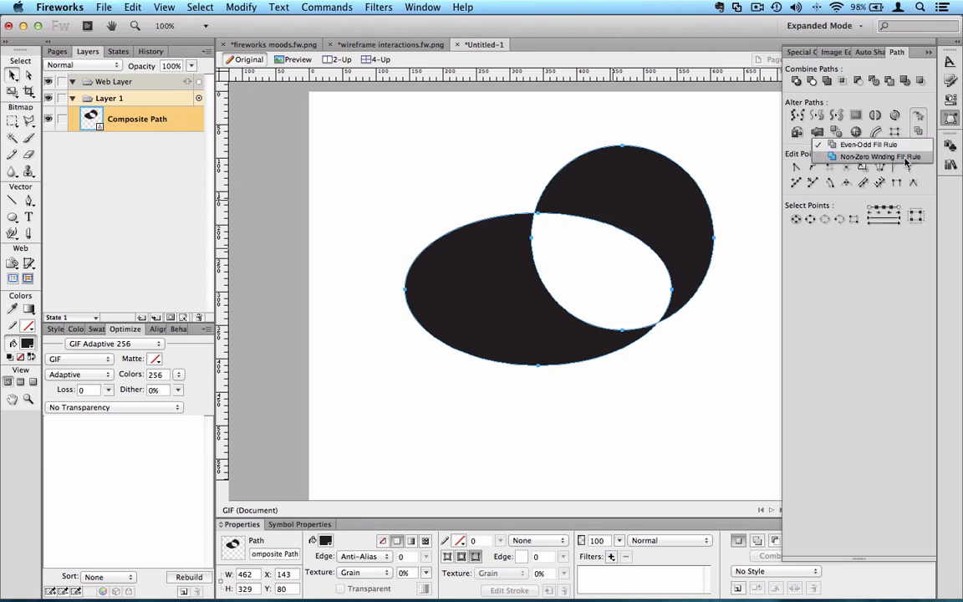
pyautogui.click(905, 159)
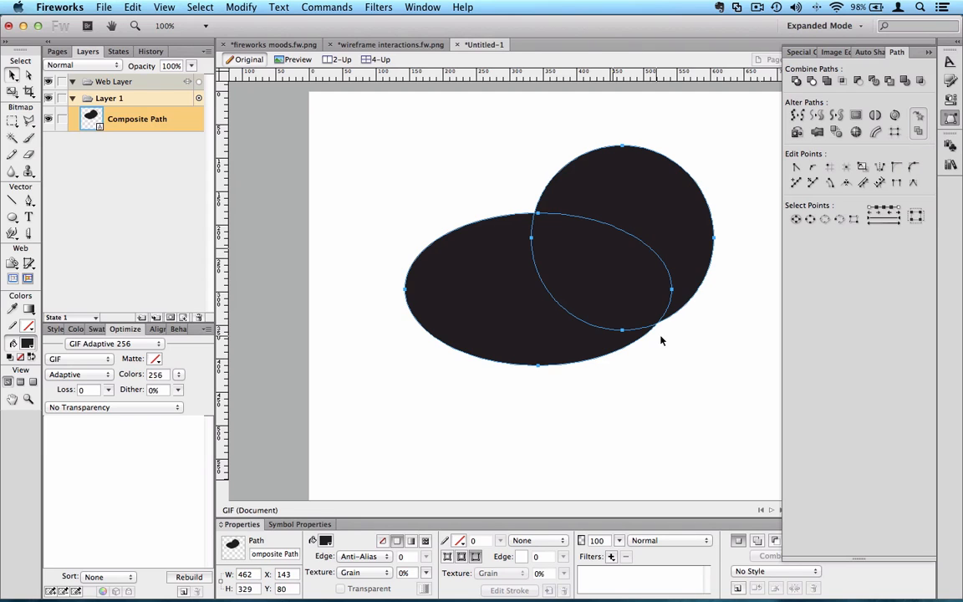
pyautogui.click(640, 382)
pyautogui.moveTo(640, 204)
pyautogui.mouseDown()
pyautogui.moveTo(602, 215)
pyautogui.moveTo(630, 217)
pyautogui.mouseUp()
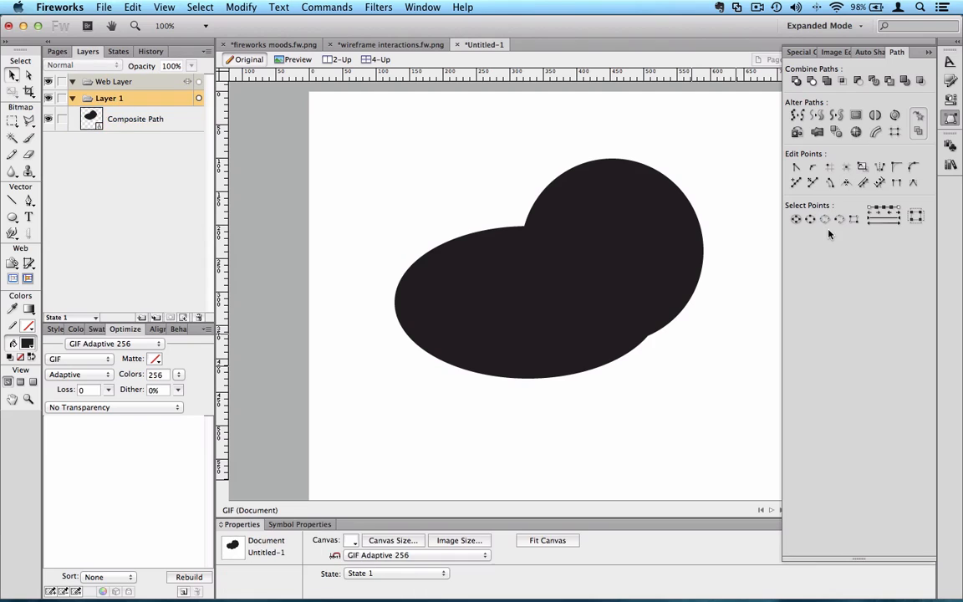
pyautogui.click(595, 230)
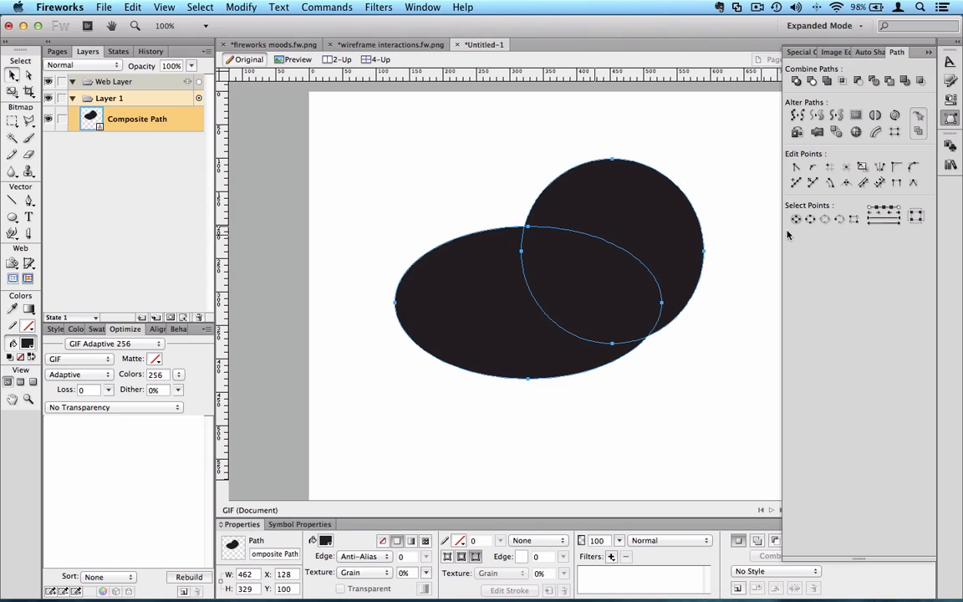
# - With the Subselection tool, try the composite path's point selections: all points, no points, first points, and the neighbouring option
pyautogui.click(29, 75)
pyautogui.click(811, 219)
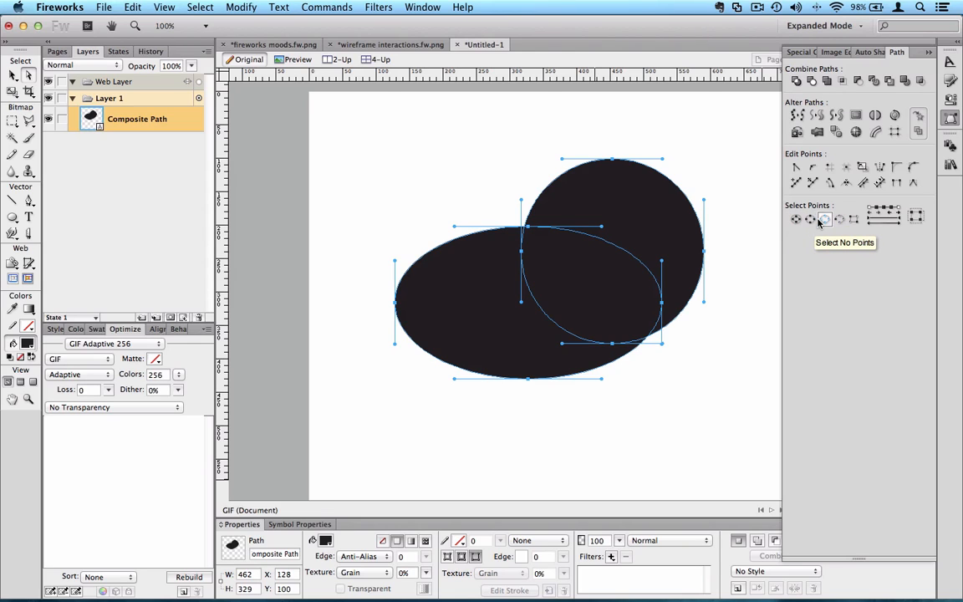
pyautogui.click(821, 220)
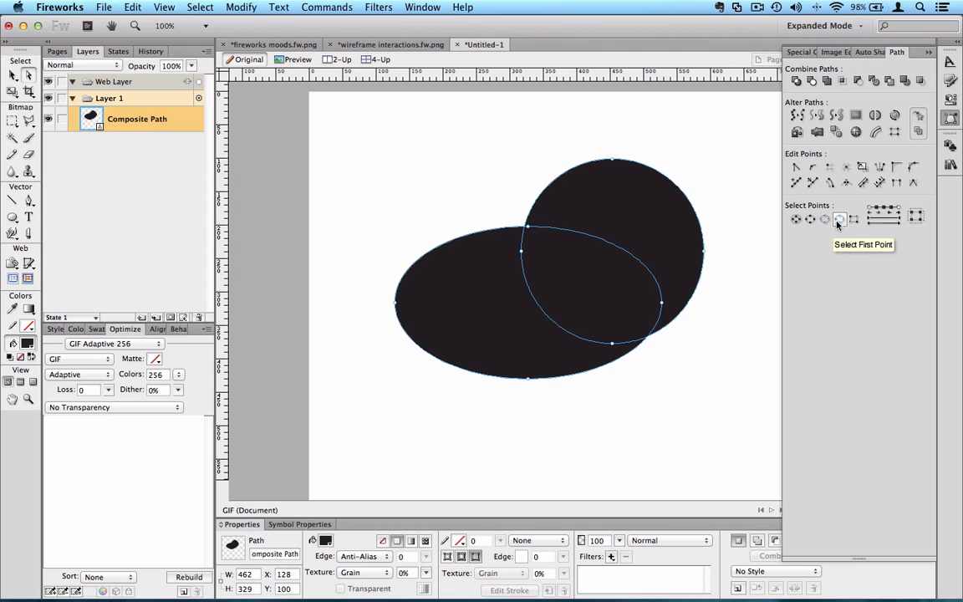
pyautogui.click(838, 221)
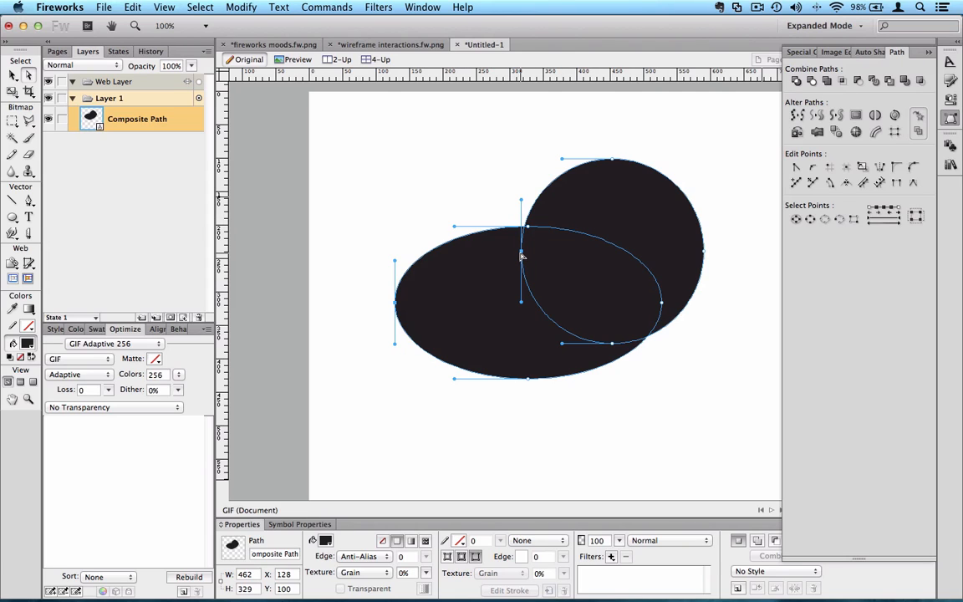
pyautogui.click(854, 219)
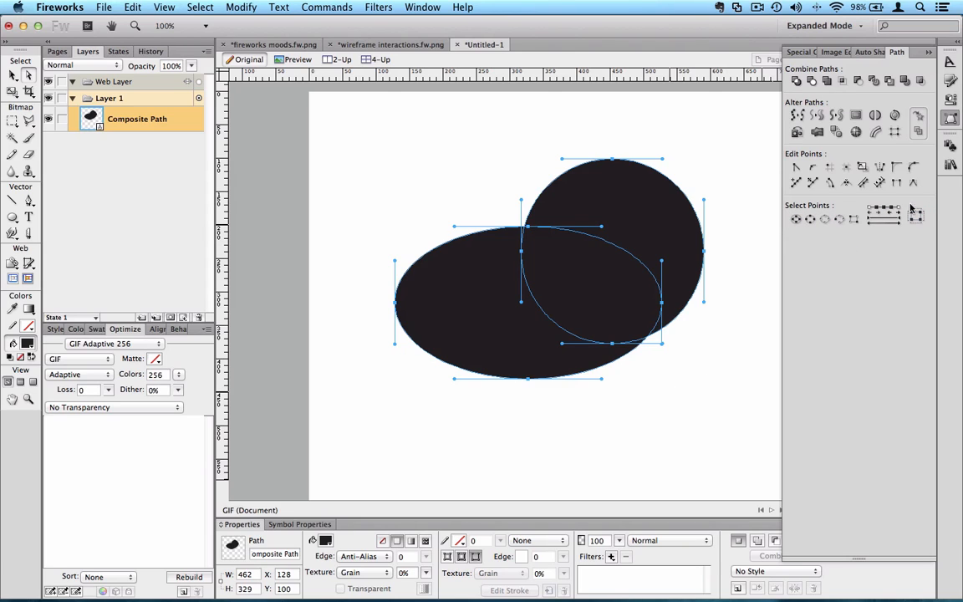
# - Select the circle's top point and extend the selection around the circle with Select Next Point
pyautogui.click(644, 382)
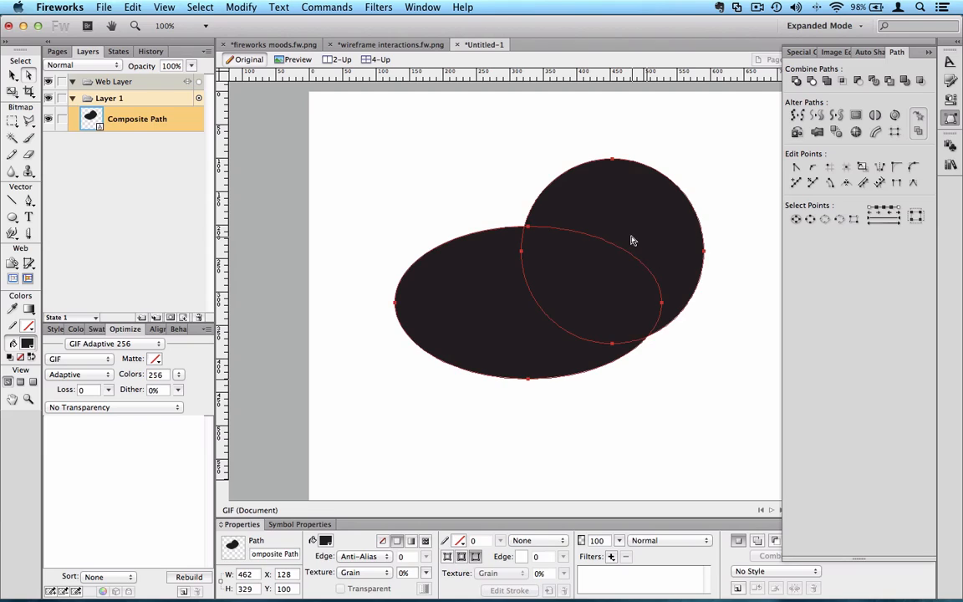
pyautogui.click(616, 163)
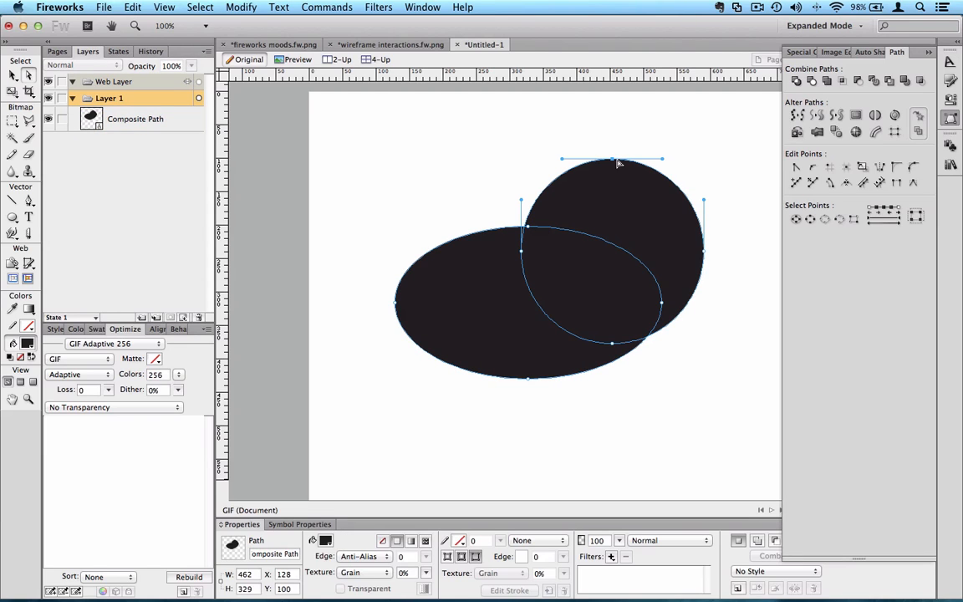
pyautogui.click(899, 211)
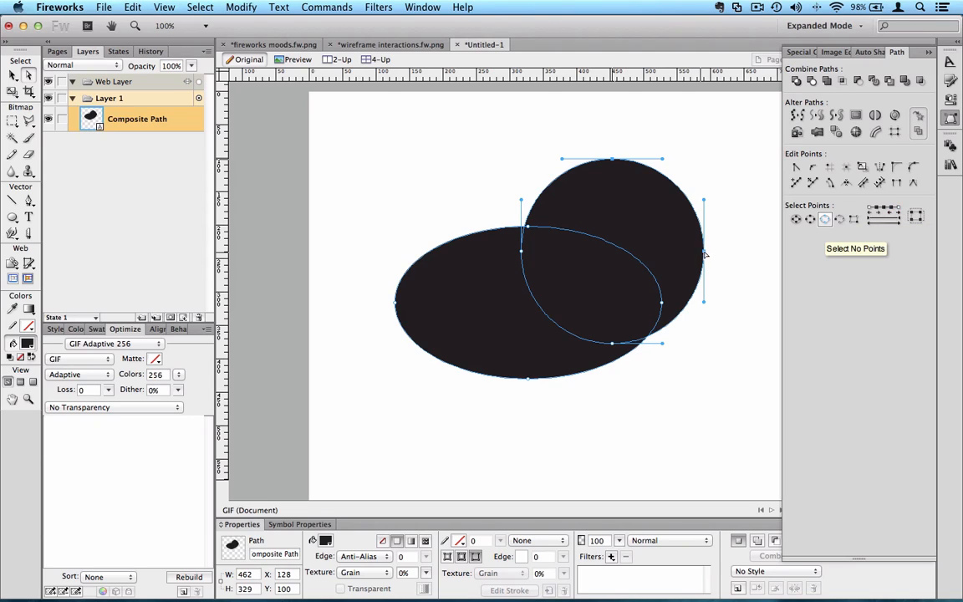
pyautogui.click(899, 211)
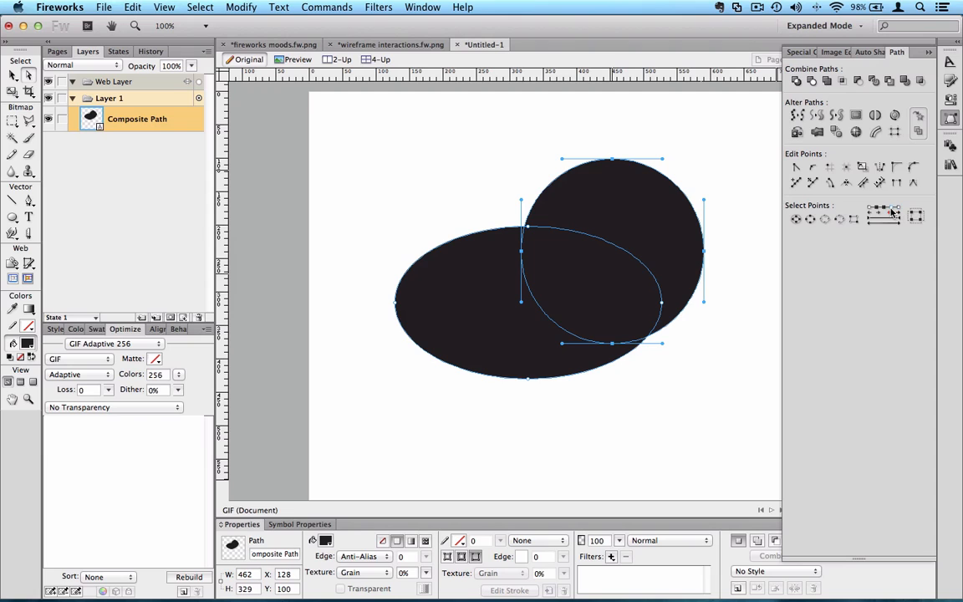
# - Delete all the points of the composite path so the canvas is empty
pyautogui.click(458, 178)
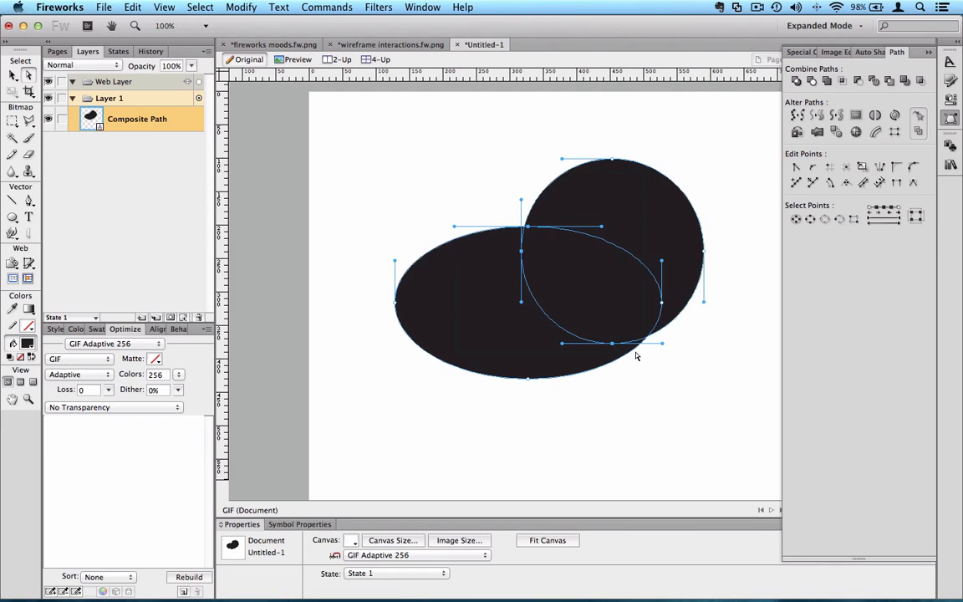
pyautogui.press('Delete')
pyautogui.moveTo(434, 138); pyautogui.dragTo(663, 358)
pyautogui.press('Delete')
pyautogui.press('Delete')
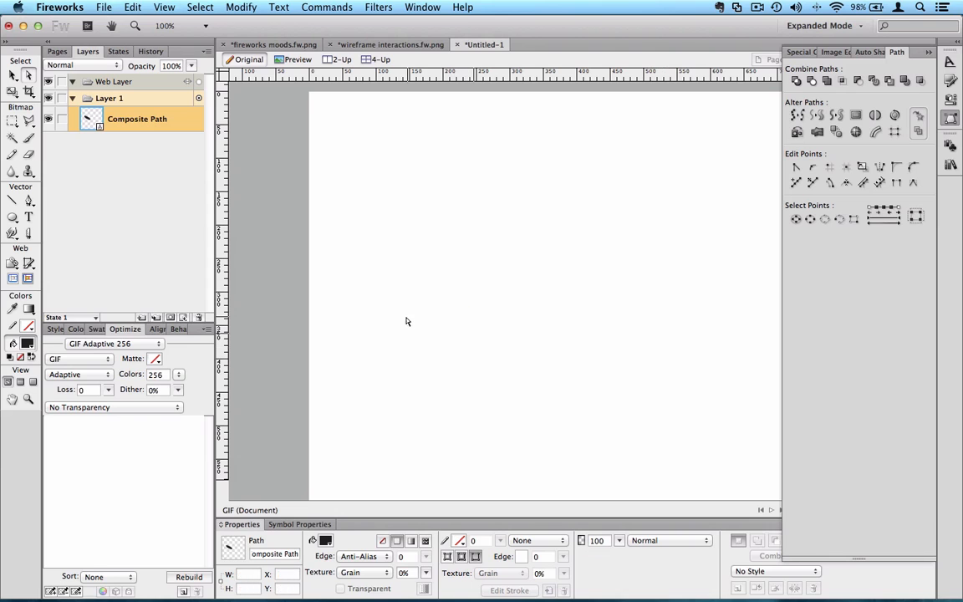
pyautogui.hotkey('ctrl', 'Up')
pyautogui.click(312, 254)
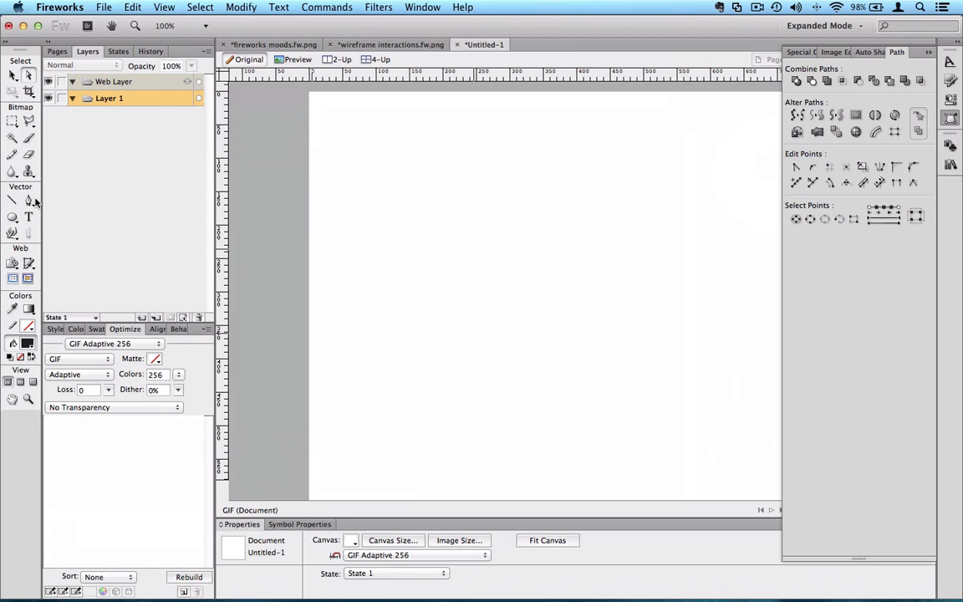
# - Draw a closed, irregular curved shape with the Pen tool, about 457 by 345 px at X 145, Y 80
pyautogui.click(28, 199)
pyautogui.click(436, 185)
pyautogui.click(603, 194)
pyautogui.moveTo(612, 212); pyautogui.dragTo(710, 338)
pyautogui.moveTo(653, 375); pyautogui.dragTo(555, 367)
pyautogui.moveTo(545, 286); pyautogui.dragTo(497, 288)
pyautogui.moveTo(482, 338); pyautogui.dragTo(436, 286)
pyautogui.moveTo(466, 256); pyautogui.dragTo(459, 211)
pyautogui.moveTo(432, 230); pyautogui.dragTo(371, 213)
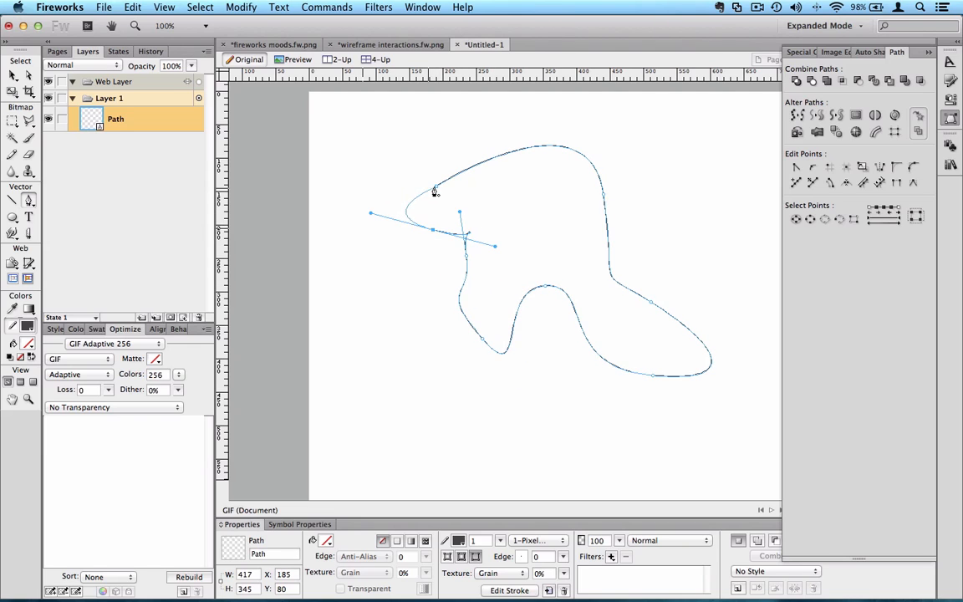
pyautogui.click(437, 186)
# - Select the point atop the shape's lower notch, extend the selection to its next and previous points, and reduce it again
pyautogui.click(29, 74)
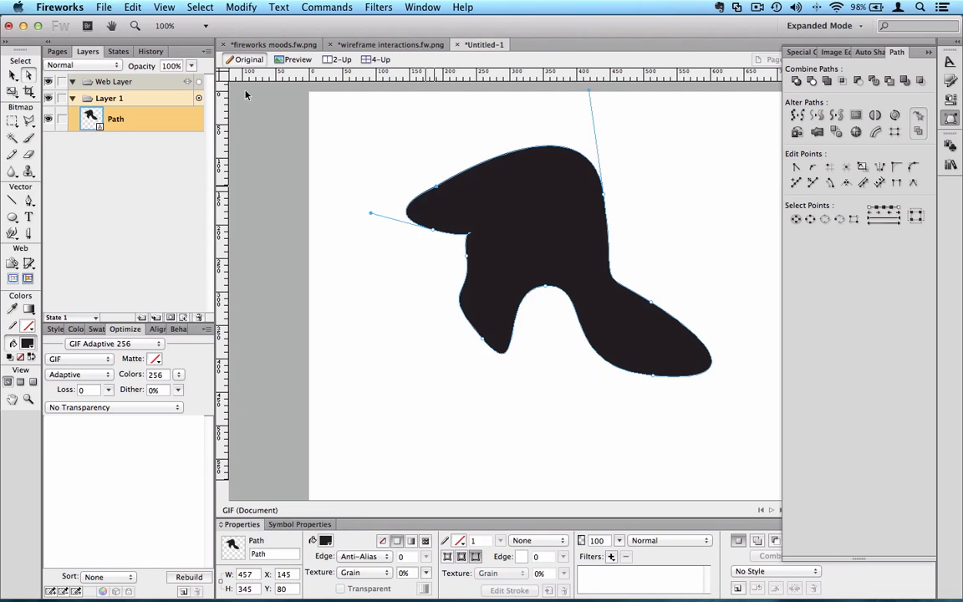
pyautogui.click(546, 286)
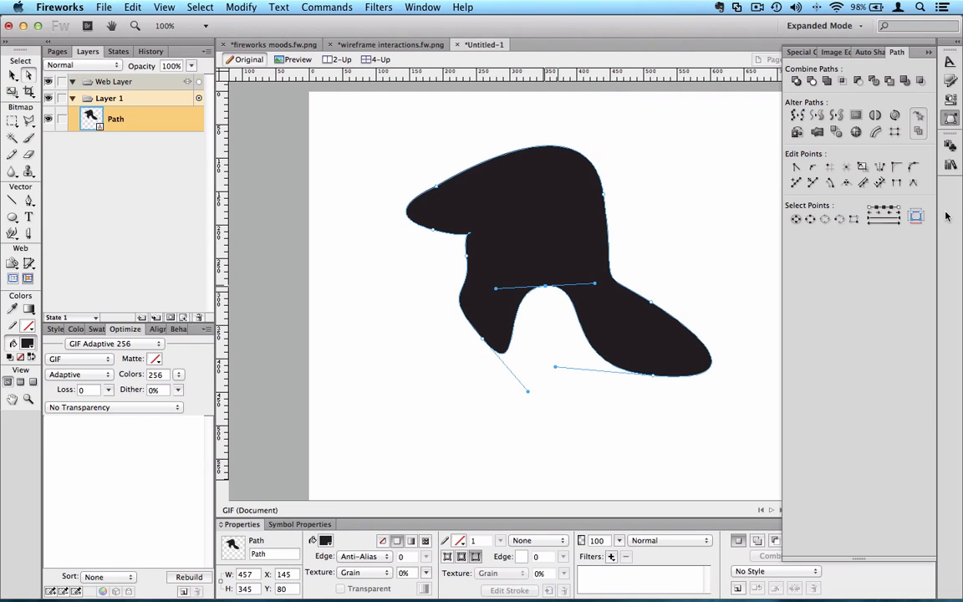
pyautogui.click(901, 214)
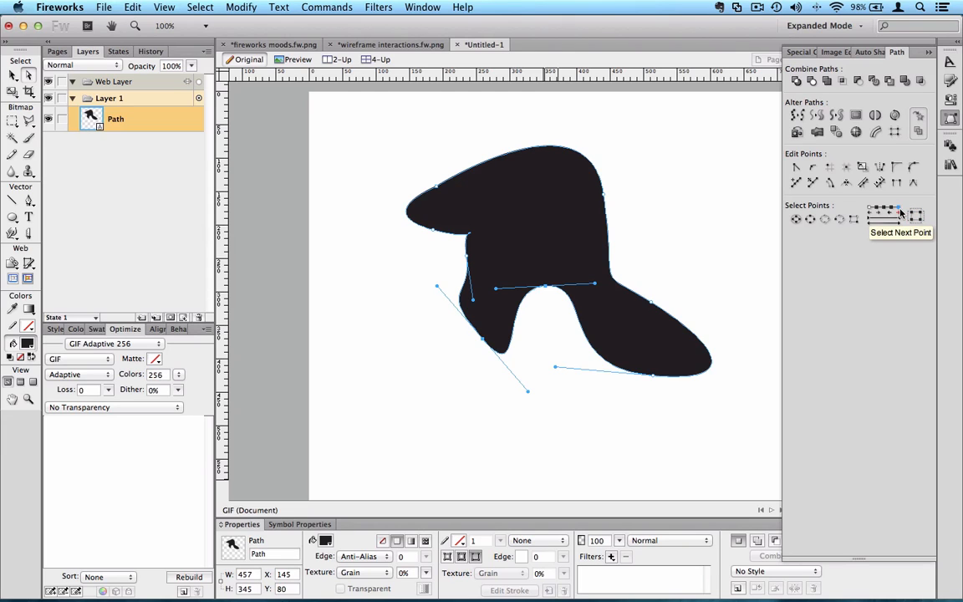
pyautogui.click(872, 214)
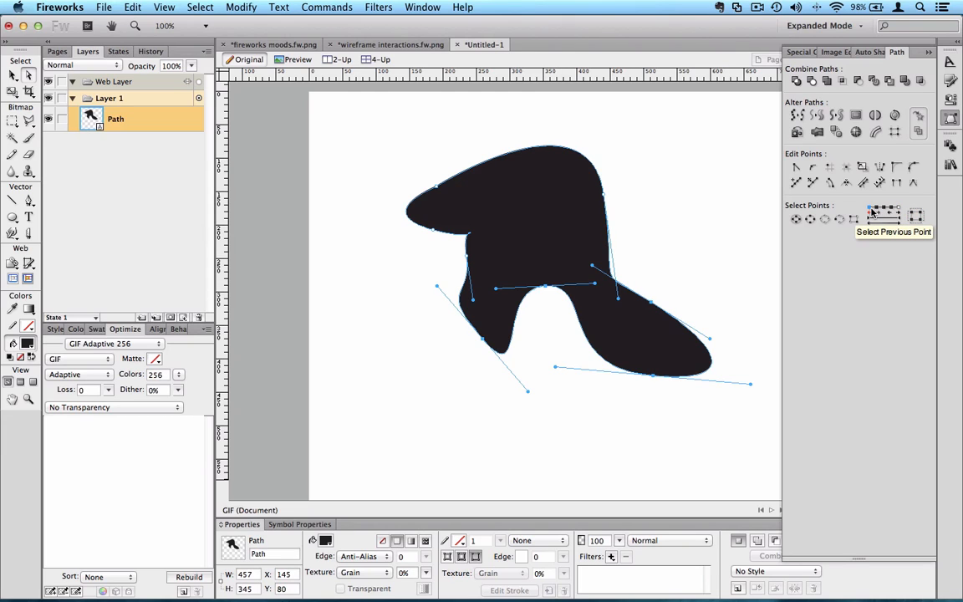
pyautogui.click(871, 213)
pyautogui.click(883, 210)
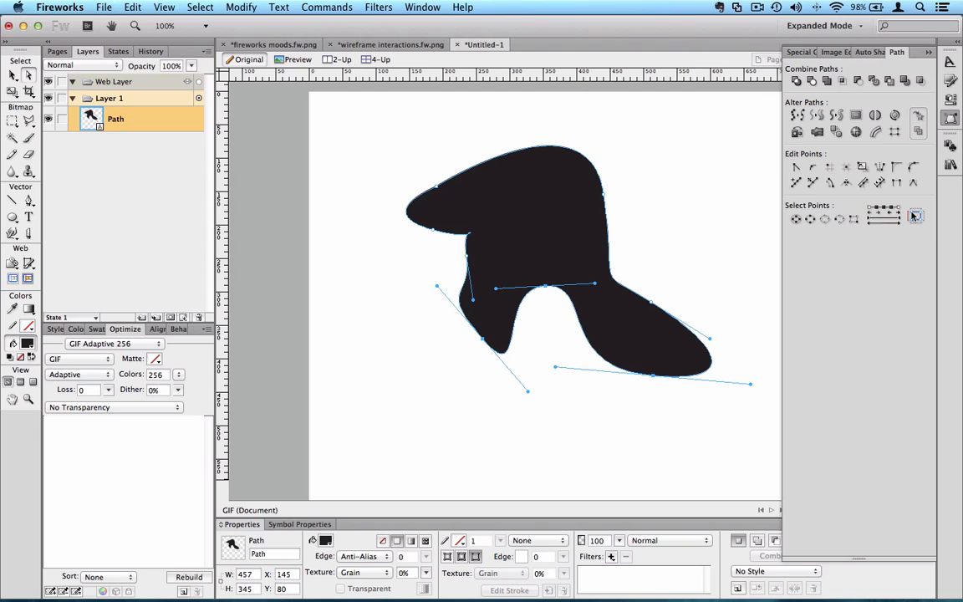
# - Select the shape's left points and its right points in turn, and move the whole shape to about X 107, Y 98
pyautogui.click(914, 216)
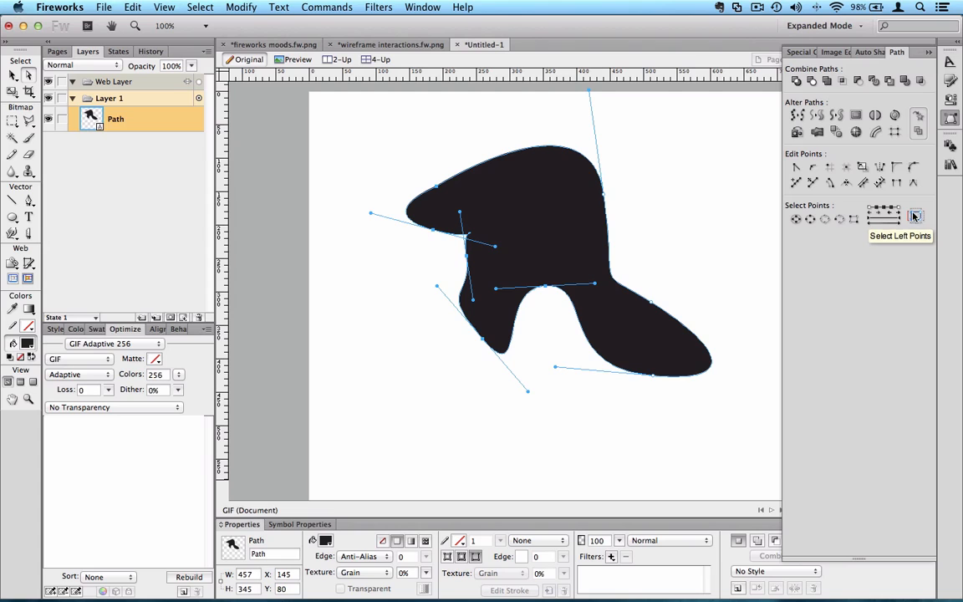
pyautogui.click(917, 216)
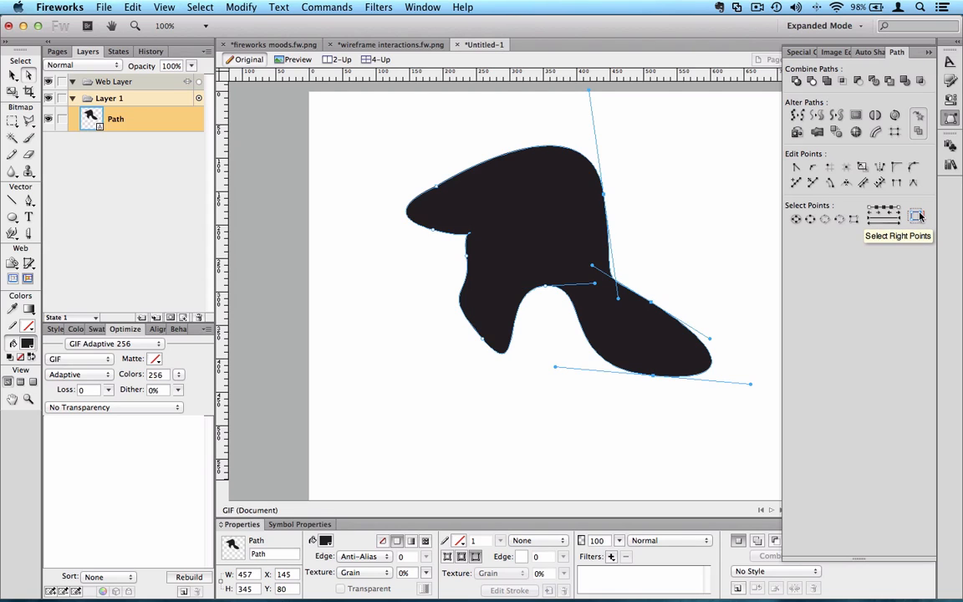
pyautogui.moveTo(550, 220); pyautogui.dragTo(517, 236)
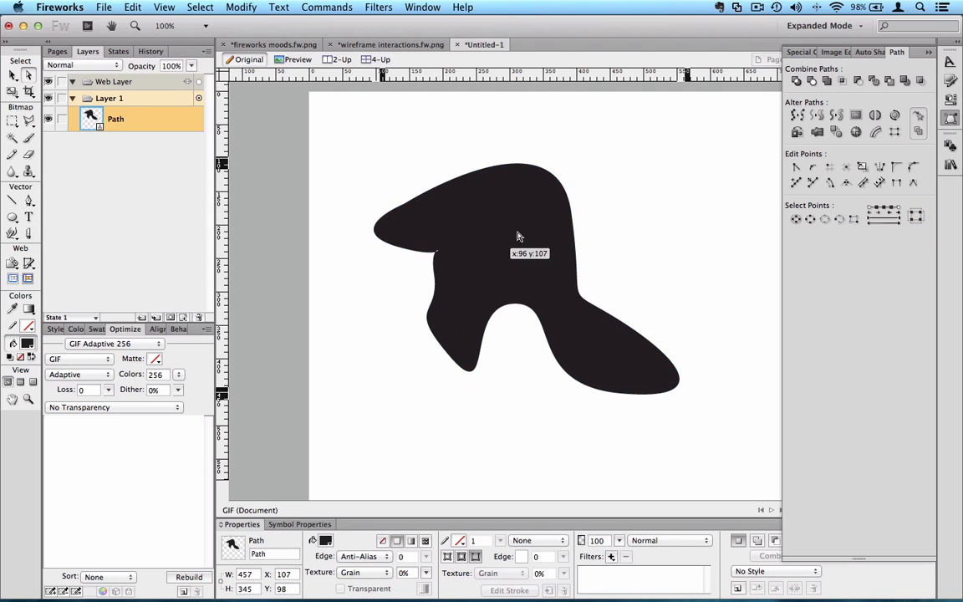
# - Shift the bottom points down and right to enlarge the shape to about 528 by 405 px, and lower its left points slightly to about X 101
pyautogui.click(917, 217)
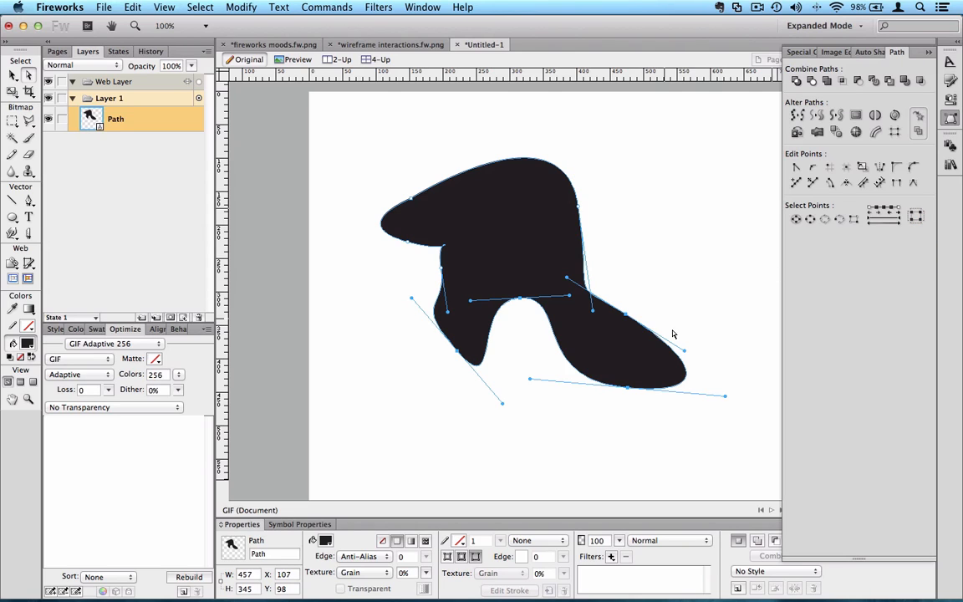
pyautogui.moveTo(634, 389); pyautogui.dragTo(674, 430)
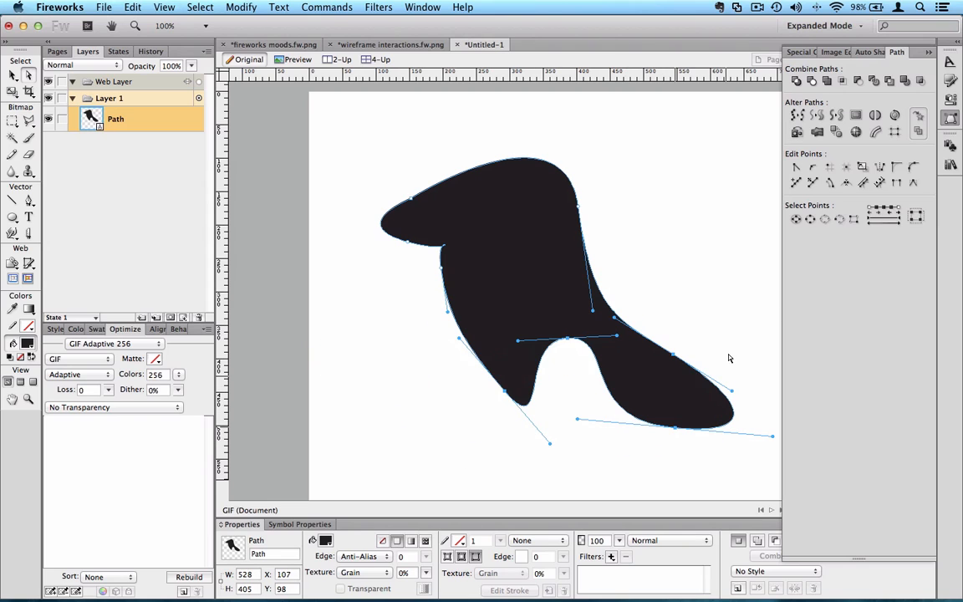
pyautogui.click(912, 216)
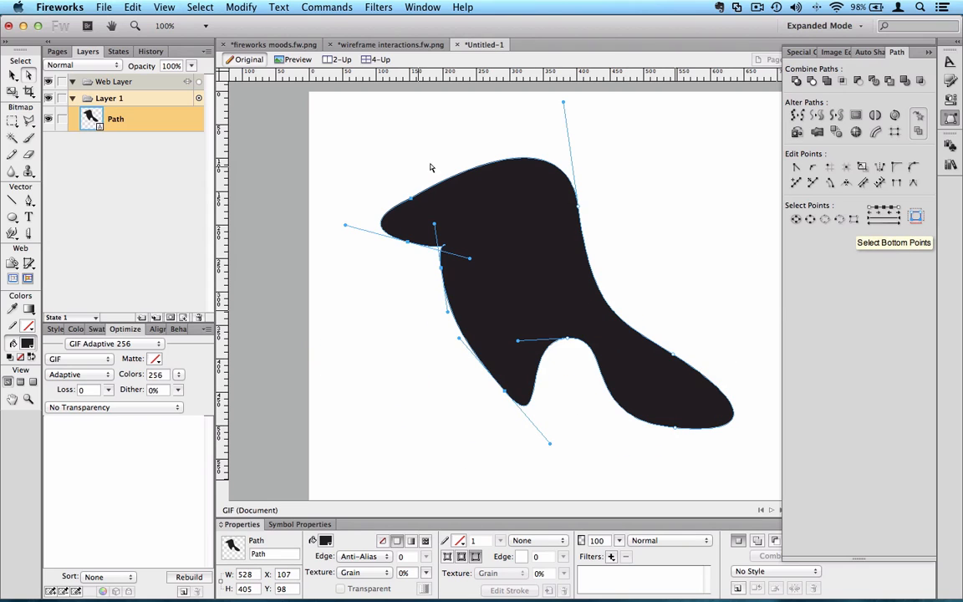
pyautogui.moveTo(411, 201)
pyautogui.mouseDown()
pyautogui.moveTo(477, 189)
pyautogui.moveTo(407, 218)
pyautogui.mouseUp()
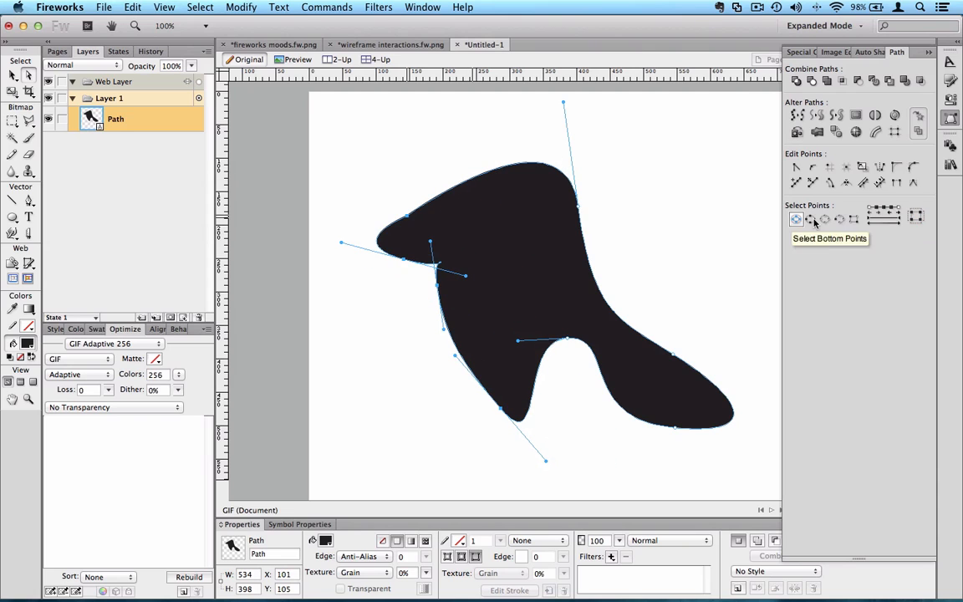
# - Select the right points and shift them outward to widen the shape to about 591 by 399 px, and deselect the shape
pyautogui.click(917, 217)
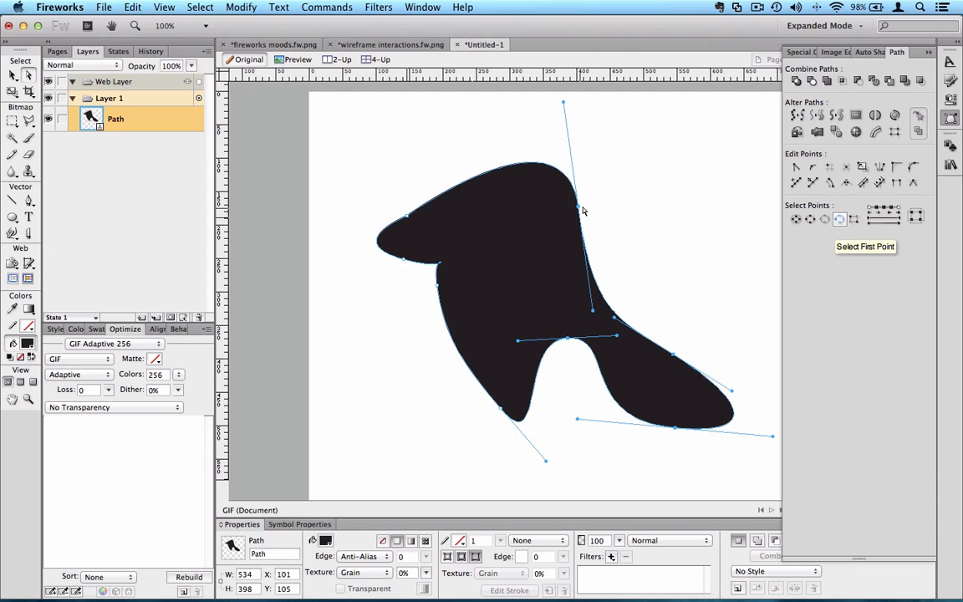
pyautogui.moveTo(584, 205); pyautogui.dragTo(622, 213)
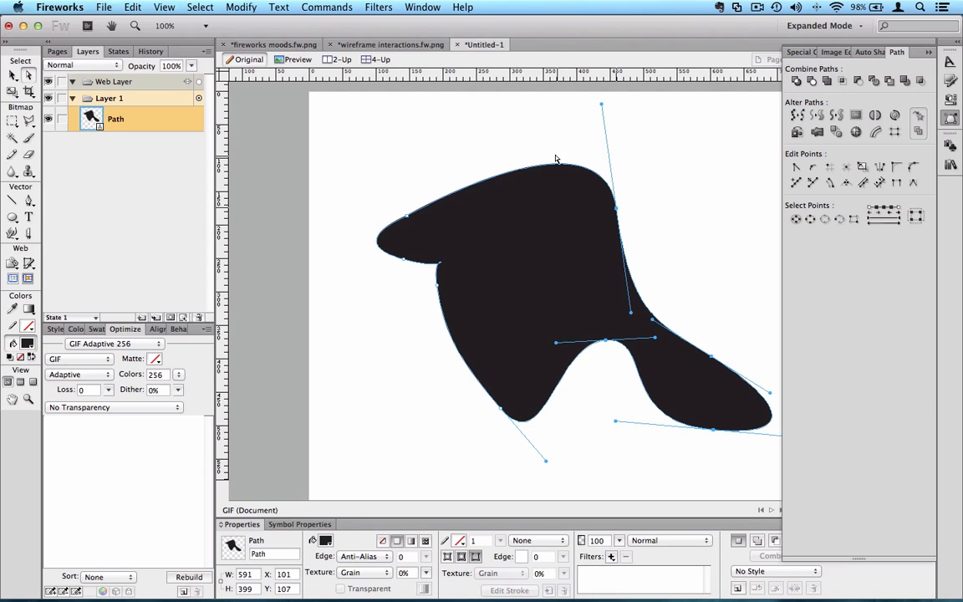
pyautogui.click(285, 187)
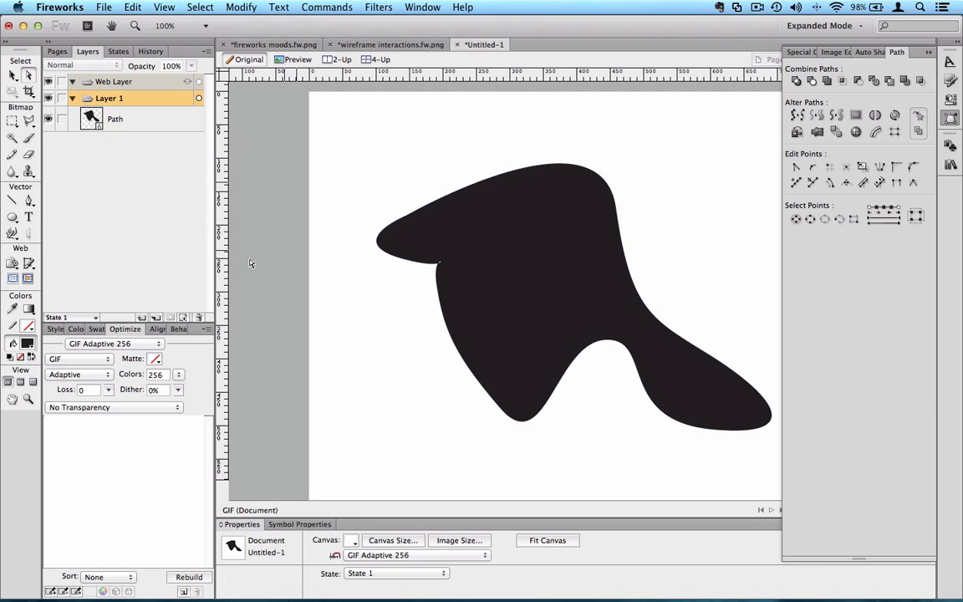
# - Distort the shape's upper, right and lower-left edges into irregular protrusions with the Reshape Area tool at size 72 and strength 80
pyautogui.click(10, 236)
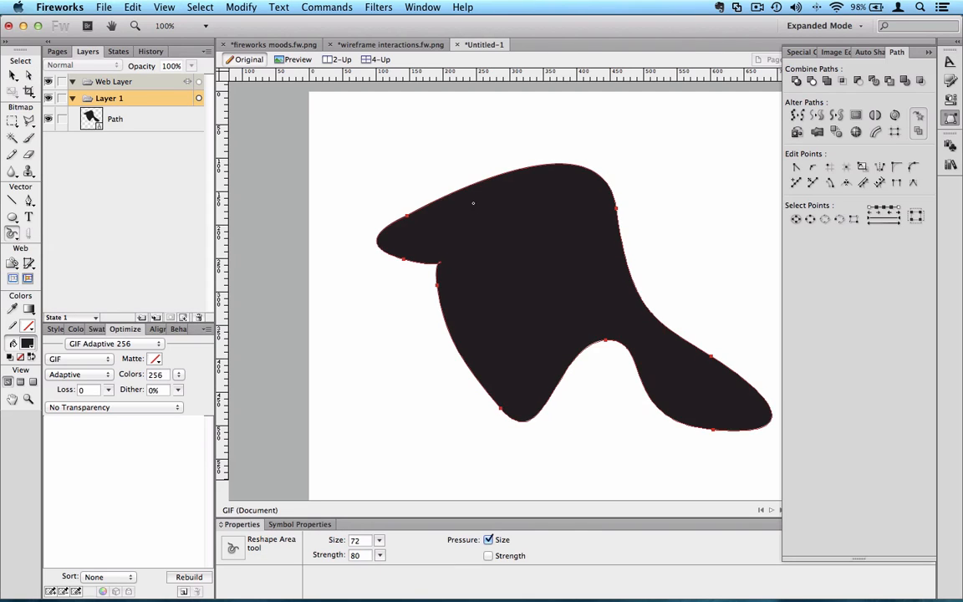
pyautogui.moveTo(473, 204)
pyautogui.mouseDown()
pyautogui.moveTo(421, 157)
pyautogui.moveTo(406, 160)
pyautogui.mouseUp()
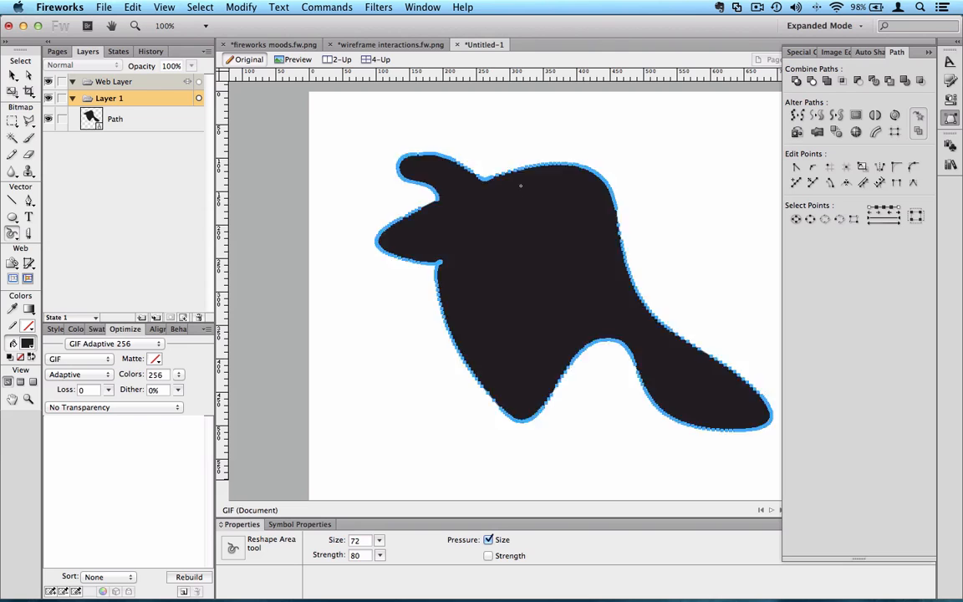
pyautogui.moveTo(517, 183)
pyautogui.mouseDown()
pyautogui.moveTo(581, 155)
pyautogui.moveTo(603, 165)
pyautogui.moveTo(625, 153)
pyautogui.moveTo(624, 211)
pyautogui.moveTo(647, 230)
pyautogui.moveTo(639, 246)
pyautogui.moveTo(640, 283)
pyautogui.moveTo(646, 278)
pyautogui.moveTo(649, 270)
pyautogui.moveTo(627, 267)
pyautogui.moveTo(679, 227)
pyautogui.moveTo(693, 251)
pyautogui.mouseUp()
pyautogui.moveTo(642, 314)
pyautogui.mouseDown()
pyautogui.moveTo(666, 293)
pyautogui.moveTo(692, 297)
pyautogui.mouseUp()
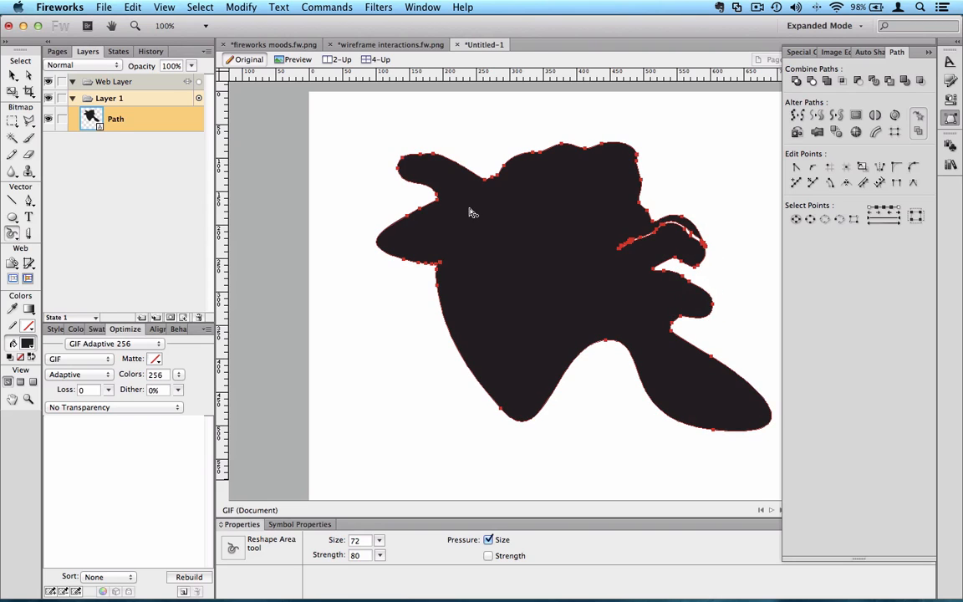
pyautogui.moveTo(454, 343)
pyautogui.mouseDown()
pyautogui.moveTo(392, 297)
pyautogui.moveTo(422, 346)
pyautogui.moveTo(422, 376)
pyautogui.mouseUp()
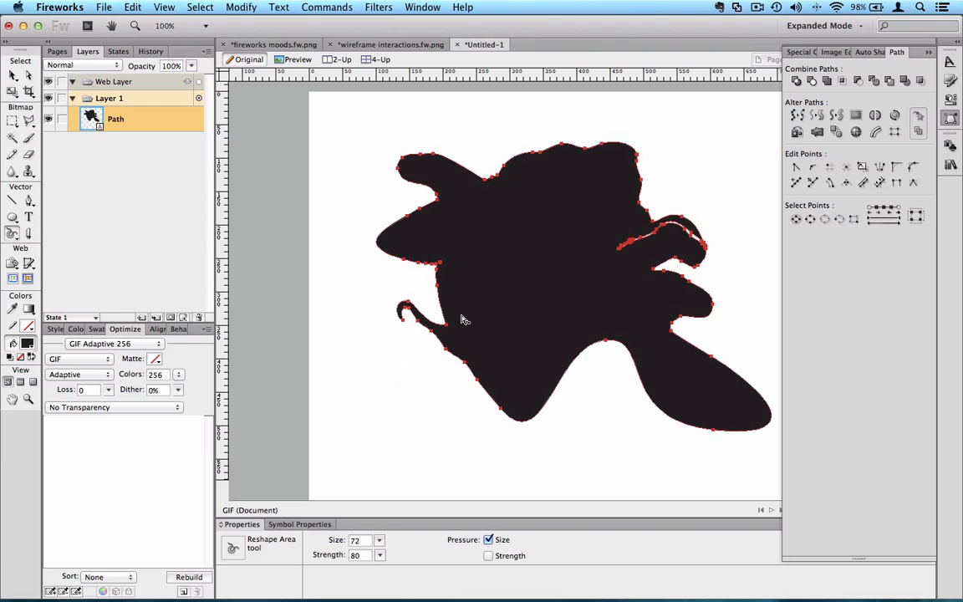
# - Pull the shape's lower-left edge outward with the Reshape Area tool, switch to the additive Path Scrubber tool, and deselect the shape
pyautogui.moveTo(463, 318)
pyautogui.mouseDown()
pyautogui.moveTo(404, 282)
pyautogui.moveTo(347, 293)
pyautogui.moveTo(335, 228)
pyautogui.moveTo(352, 225)
pyautogui.moveTo(350, 276)
pyautogui.mouseUp()
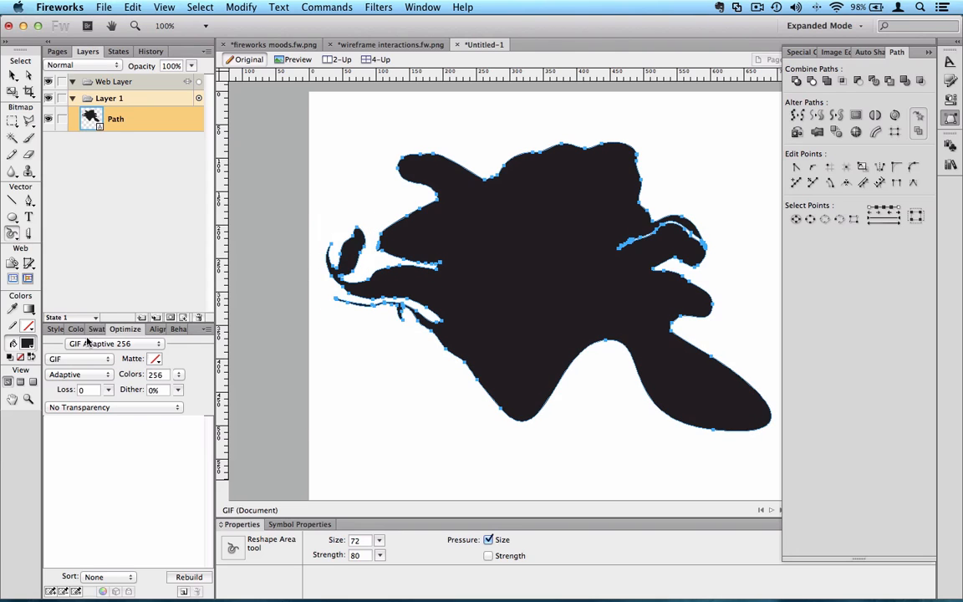
pyautogui.click(12, 235)
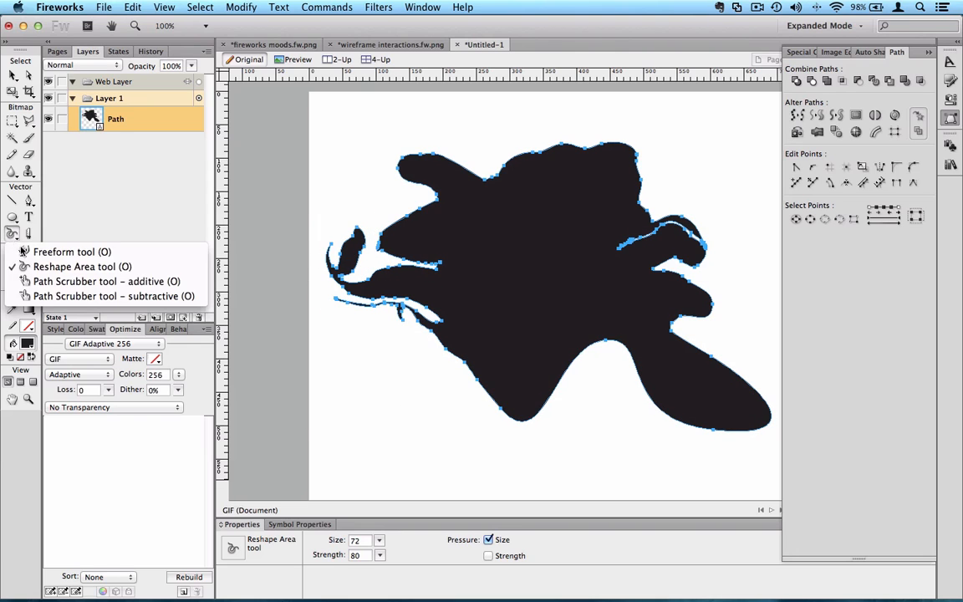
pyautogui.click(96, 289)
pyautogui.click(318, 492)
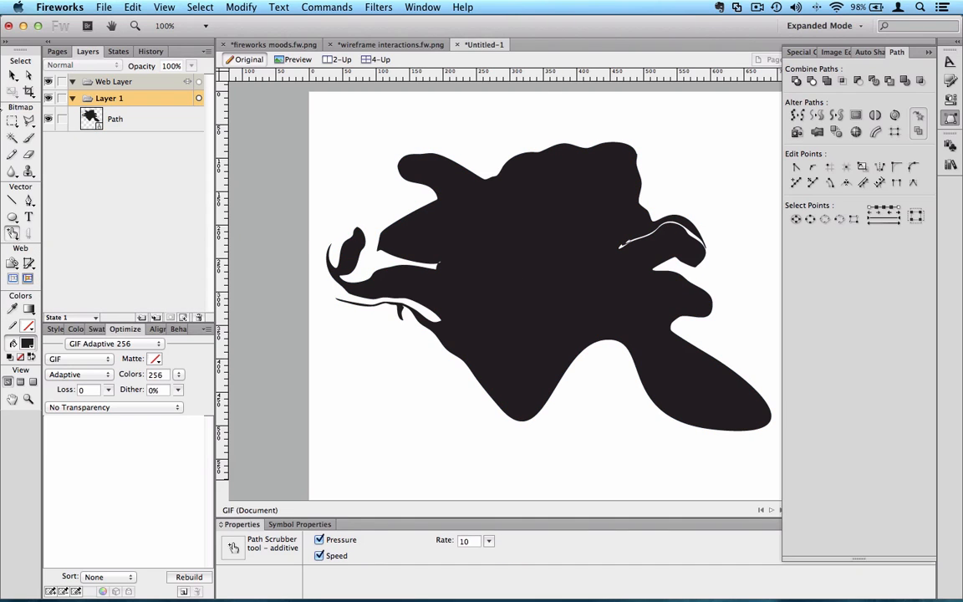
# - Give the distorted shape a Basic Air Brush stroke of size 48 and remove its fill
pyautogui.click(13, 74)
pyautogui.click(576, 204)
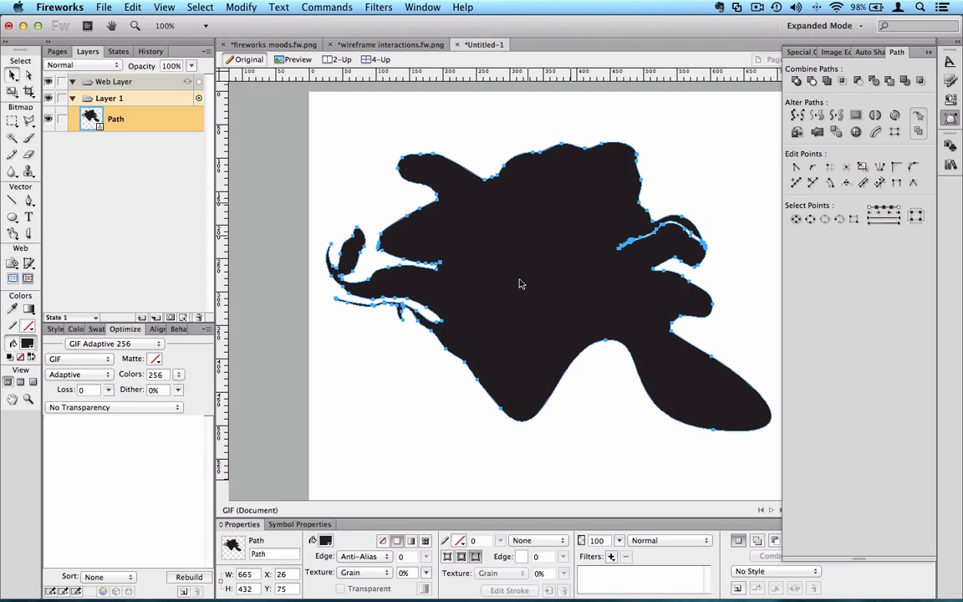
pyautogui.click(535, 541)
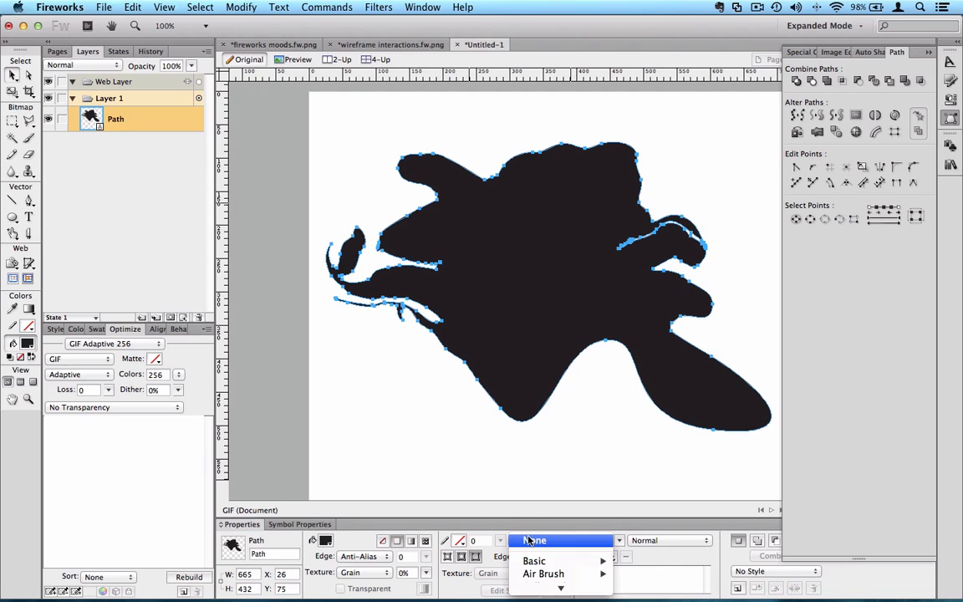
pyautogui.moveTo(549, 523)
pyautogui.moveTo(600, 512)
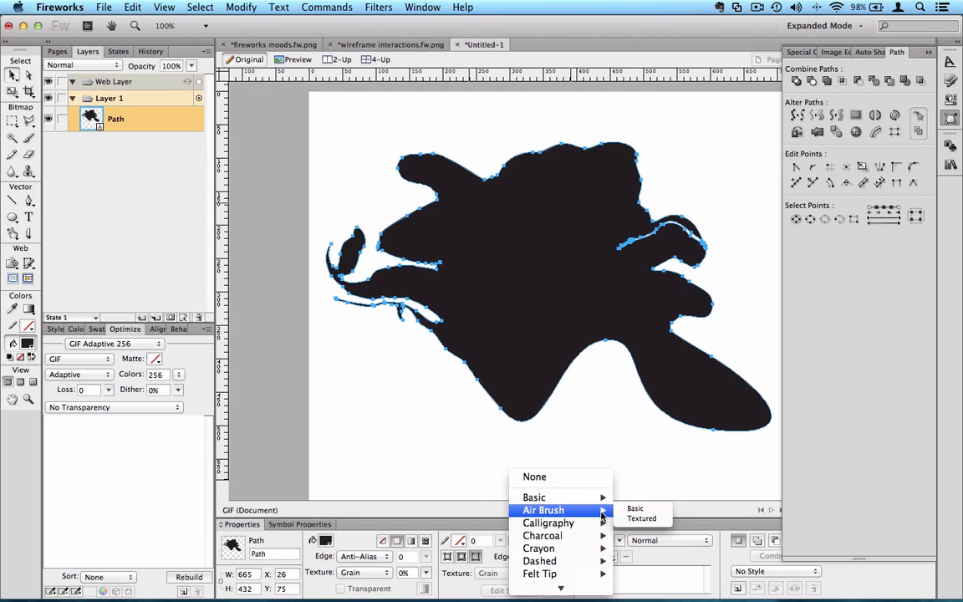
pyautogui.moveTo(578, 525)
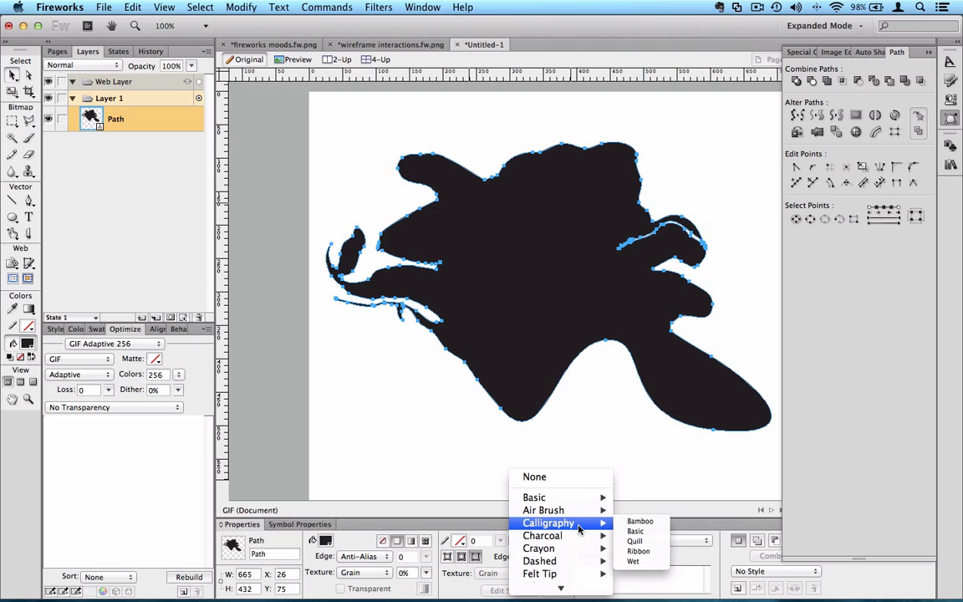
pyautogui.click(634, 509)
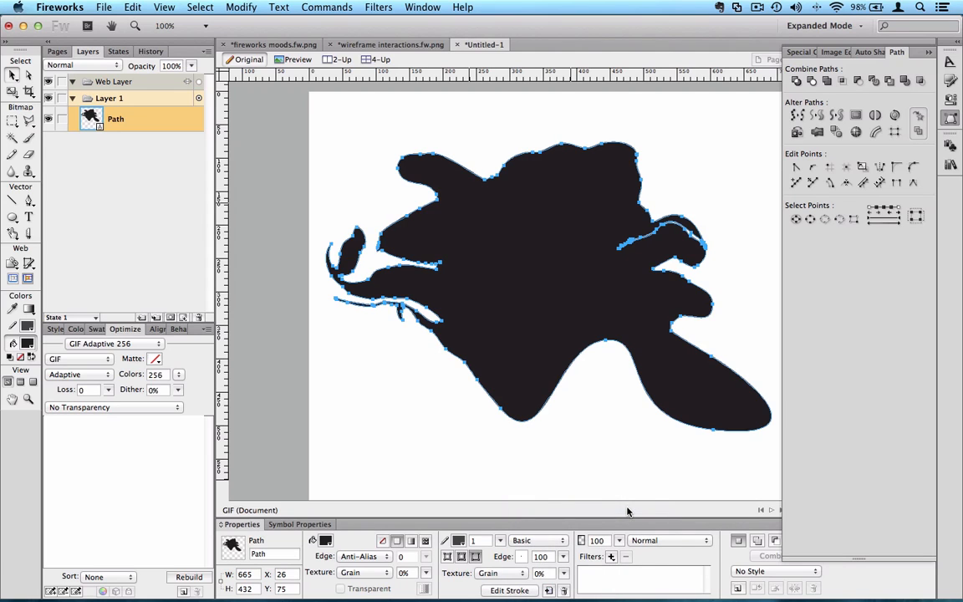
pyautogui.click(383, 541)
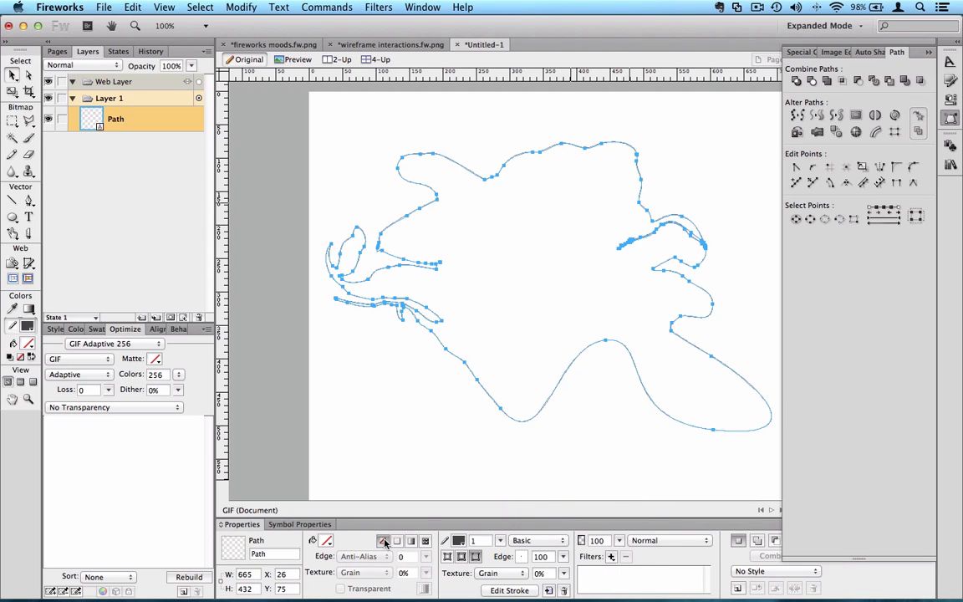
pyautogui.moveTo(500, 540); pyautogui.dragTo(499, 508)
# - Move the stroked shape to about X 53, Y 84 and delete it from the canvas
pyautogui.click(441, 435)
pyautogui.moveTo(558, 381)
pyautogui.mouseDown()
pyautogui.moveTo(588, 398)
pyautogui.moveTo(577, 386)
pyautogui.mouseUp()
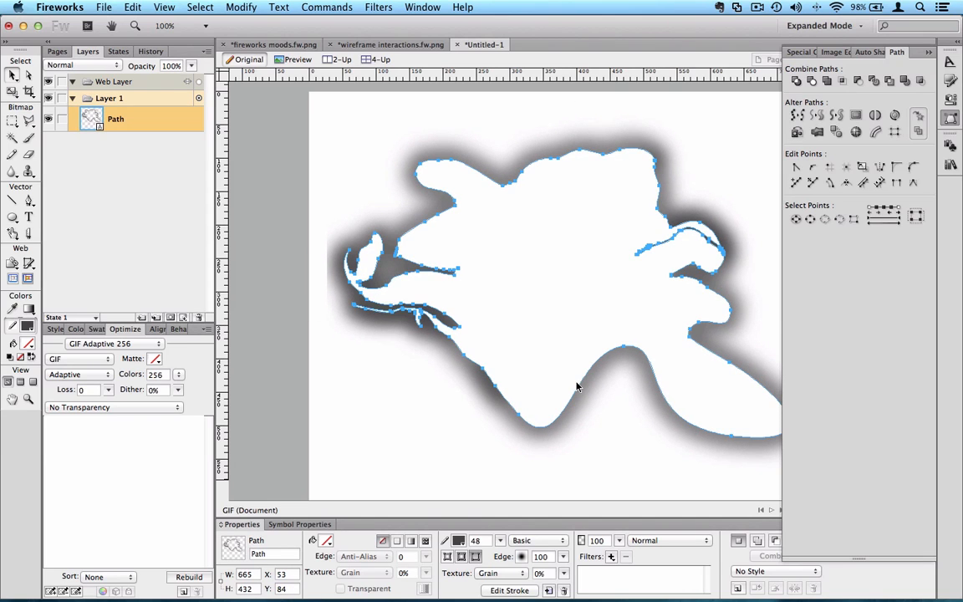
pyautogui.click(357, 376)
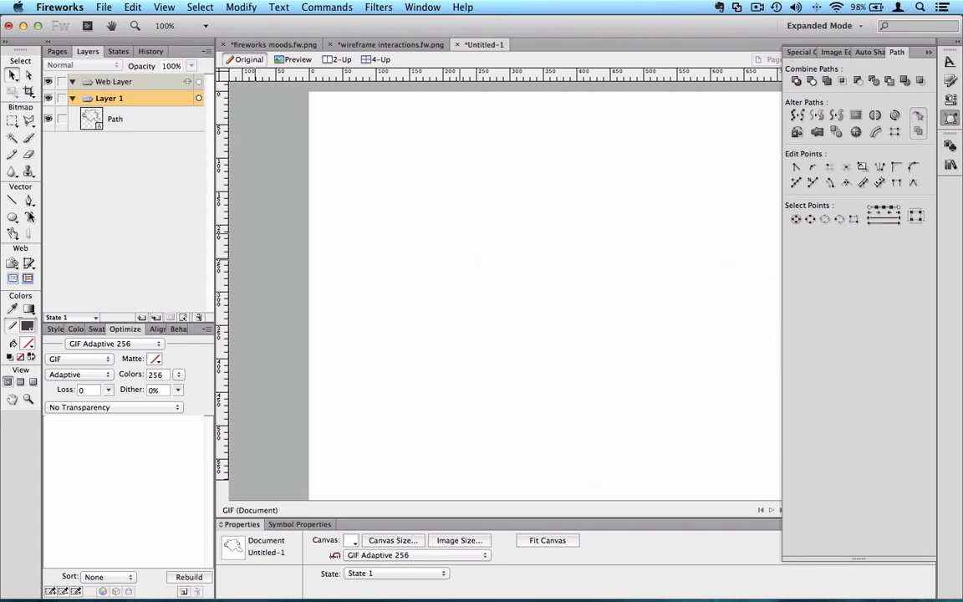
# - Draw an open, curved path about 438 by 305 px with the Pen tool, leaving a small gap at the upper edge
pyautogui.click(29, 200)
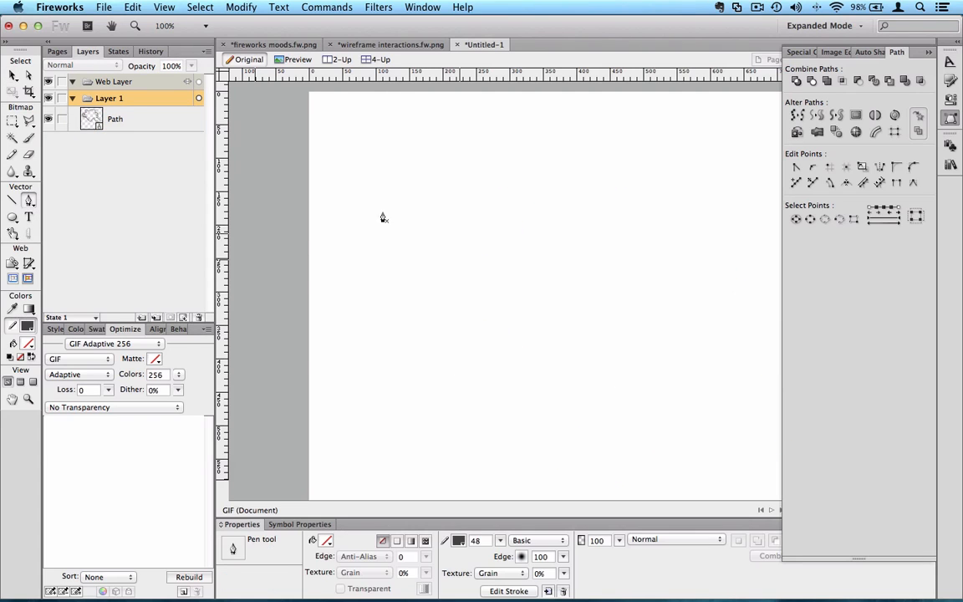
pyautogui.moveTo(578, 201); pyautogui.dragTo(638, 242)
pyautogui.moveTo(658, 297); pyautogui.dragTo(598, 374)
pyautogui.moveTo(536, 352)
pyautogui.mouseDown()
pyautogui.moveTo(509, 331)
pyautogui.moveTo(501, 279)
pyautogui.mouseUp()
pyautogui.moveTo(489, 248); pyautogui.dragTo(384, 265)
pyautogui.moveTo(418, 198); pyautogui.dragTo(477, 202)
pyautogui.moveTo(539, 186); pyautogui.dragTo(561, 191)
pyautogui.click(576, 202)
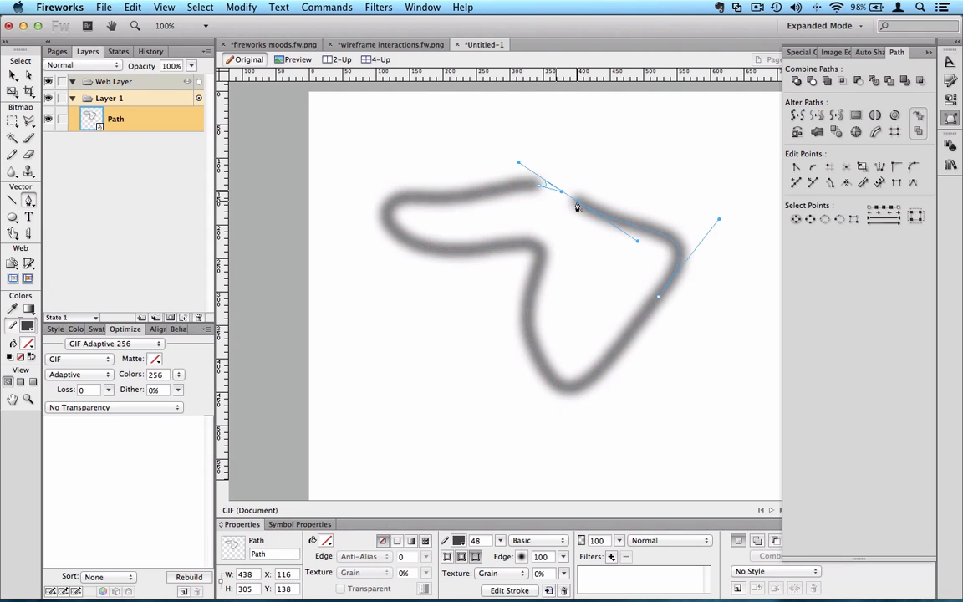
# - Move the open path about 20 px down the canvas and deselect it
pyautogui.press('super+z')
pyautogui.press('p')
pyautogui.click(12, 75)
pyautogui.click(376, 280)
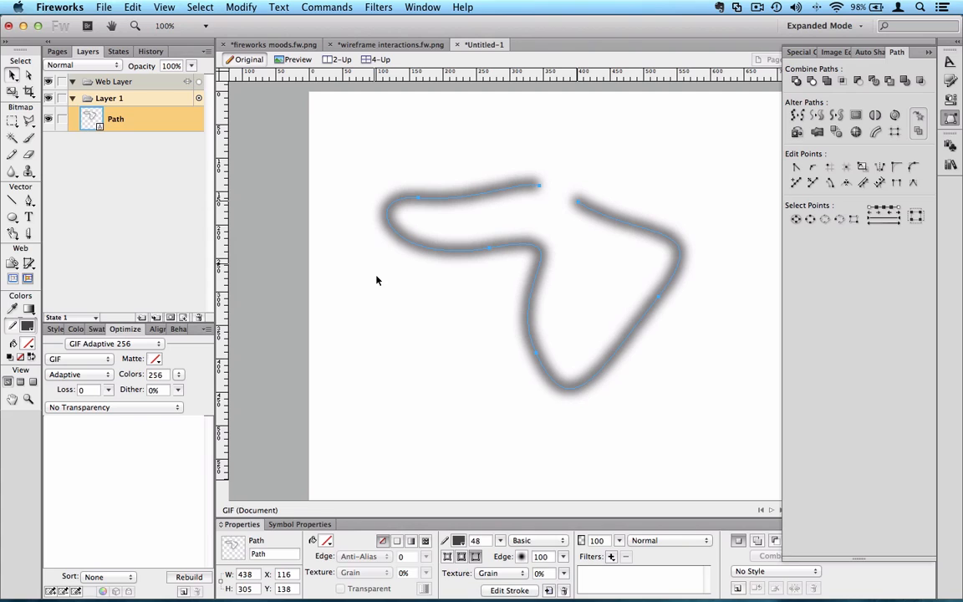
pyautogui.moveTo(440, 249); pyautogui.dragTo(445, 275)
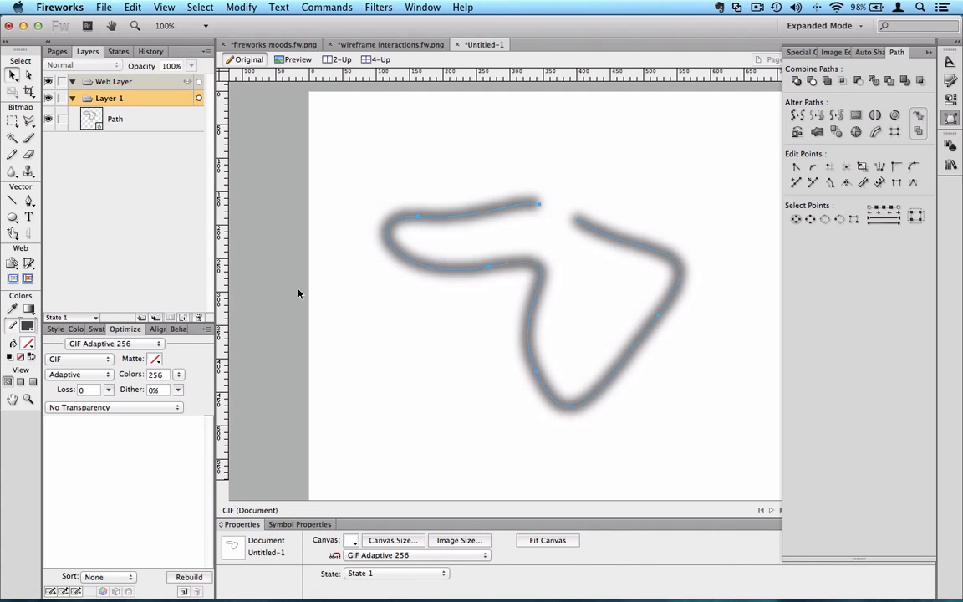
# - Scrub along the path with the additive Path Scrubber, and thin several stretches of its stroke with the subtractive Path Scrubber at rate 10
pyautogui.click(13, 234)
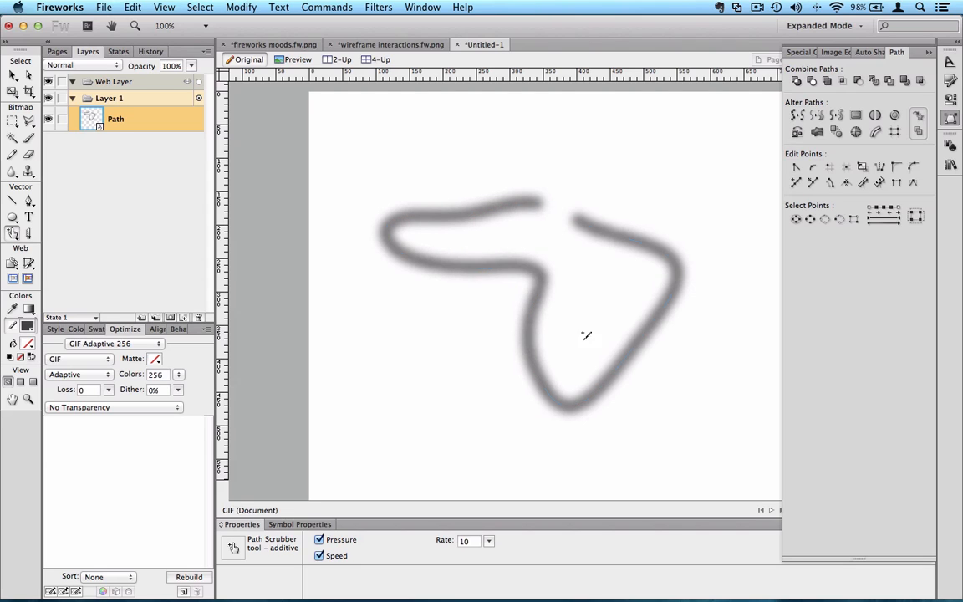
pyautogui.moveTo(12, 233)
pyautogui.mouseDown()
pyautogui.moveTo(21, 281)
pyautogui.moveTo(49, 294)
pyautogui.mouseUp()
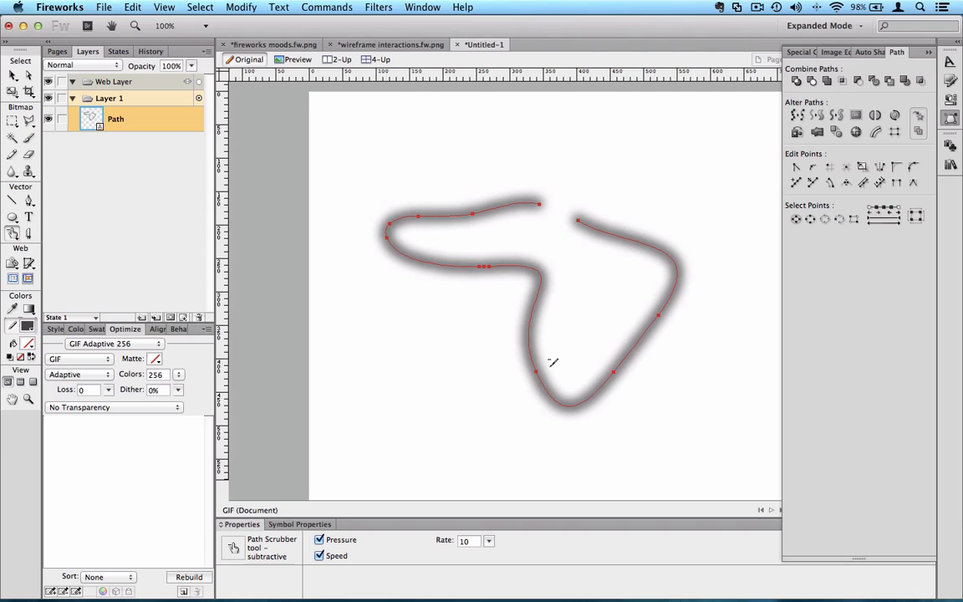
pyautogui.moveTo(535, 378); pyautogui.dragTo(540, 333)
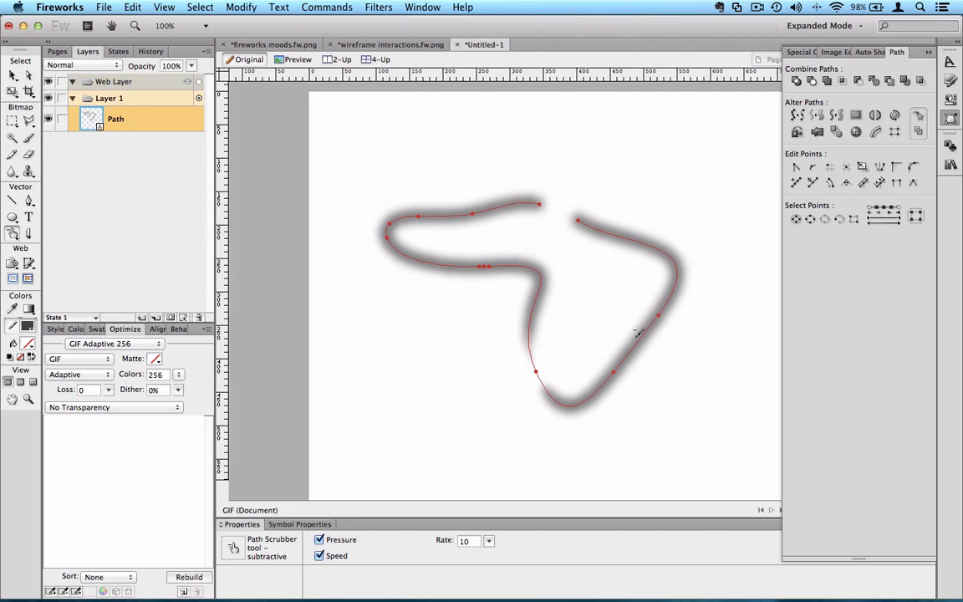
pyautogui.moveTo(662, 316); pyautogui.dragTo(639, 346)
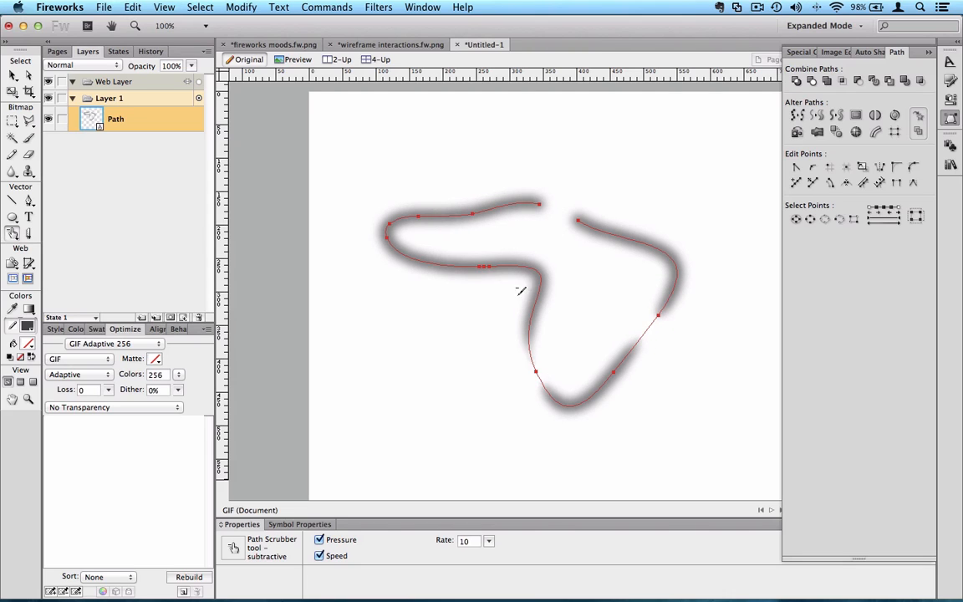
pyautogui.moveTo(483, 267)
pyautogui.mouseDown()
pyautogui.moveTo(525, 268)
pyautogui.moveTo(452, 269)
pyautogui.moveTo(415, 220)
pyautogui.moveTo(449, 216)
pyautogui.moveTo(390, 226)
pyautogui.mouseUp()
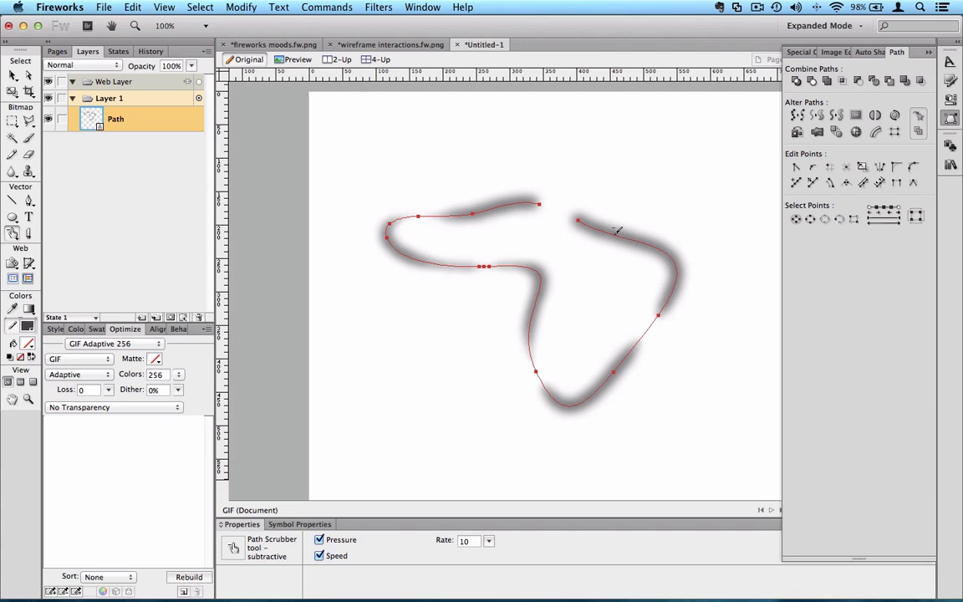
pyautogui.moveTo(578, 222); pyautogui.dragTo(637, 233)
# - Deselect the path to view its thinned stroke, and move the whole path to about X 89, Y 124
pyautogui.click(17, 75)
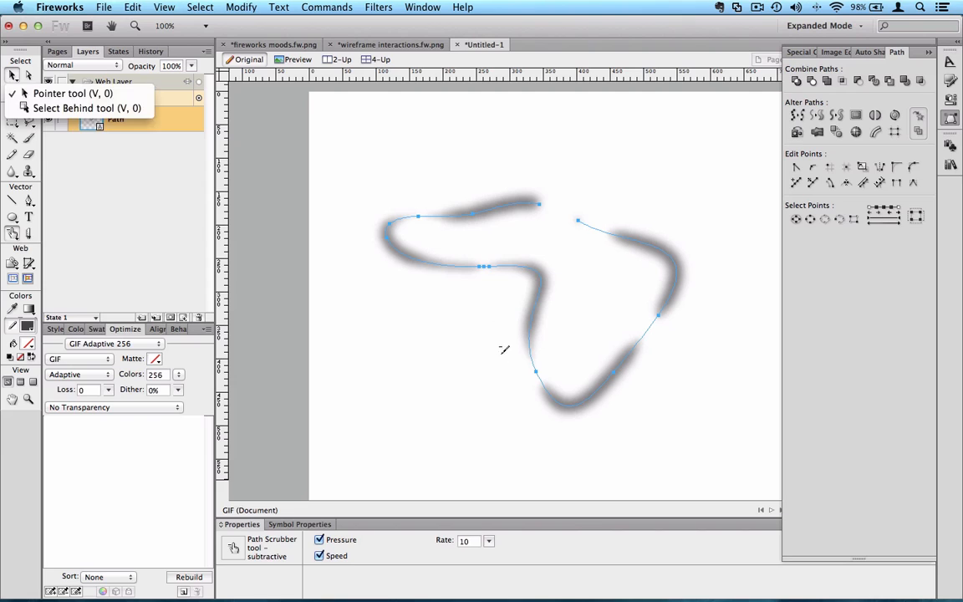
pyautogui.click(380, 337)
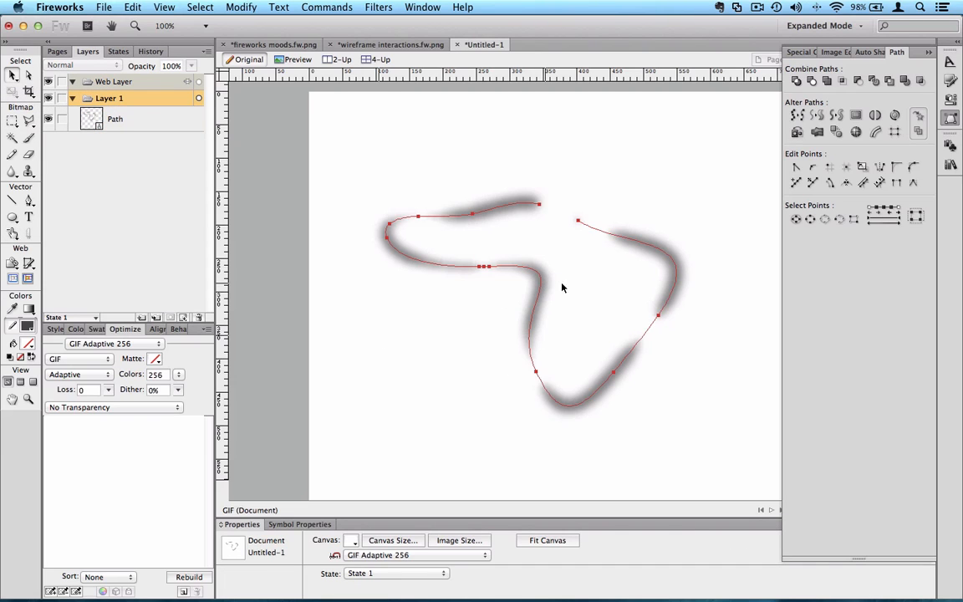
pyautogui.moveTo(543, 284); pyautogui.dragTo(528, 258)
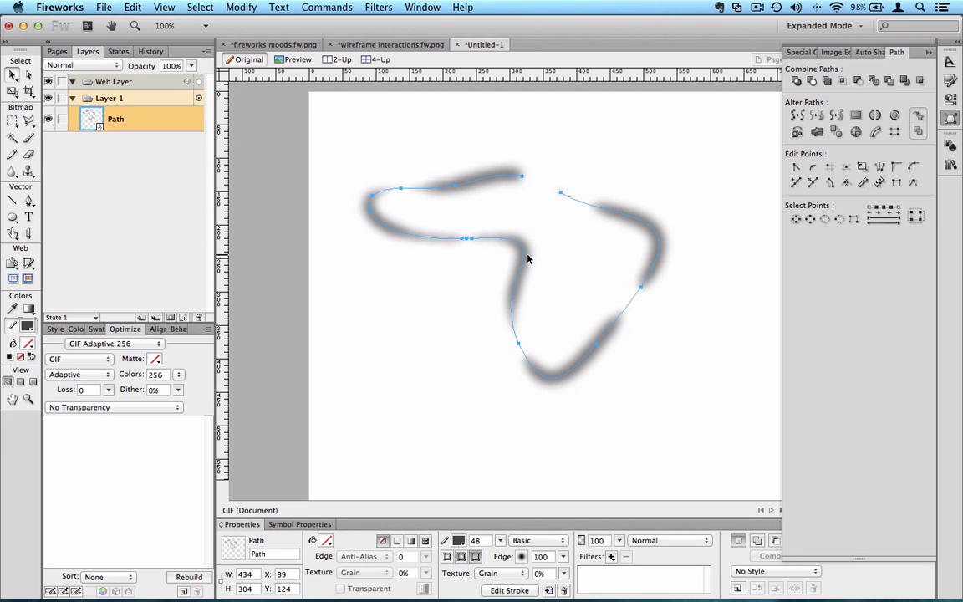
# - Cut the path into five pieces with the Knife tool, slicing across its left arm and its right side
pyautogui.click(27, 234)
pyautogui.moveTo(447, 142); pyautogui.dragTo(502, 266)
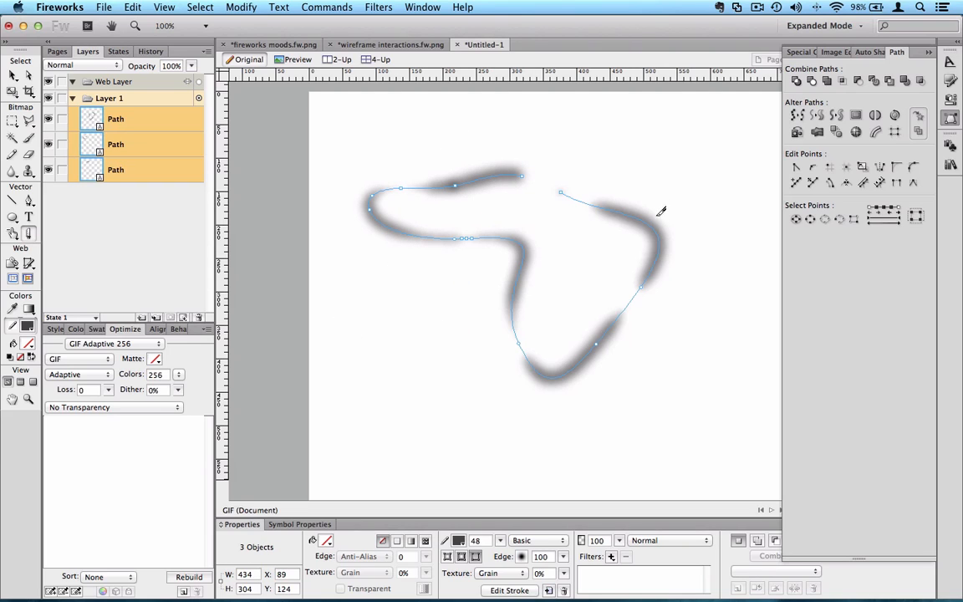
pyautogui.moveTo(661, 205)
pyautogui.mouseDown()
pyautogui.moveTo(558, 294)
pyautogui.moveTo(554, 434)
pyautogui.mouseUp()
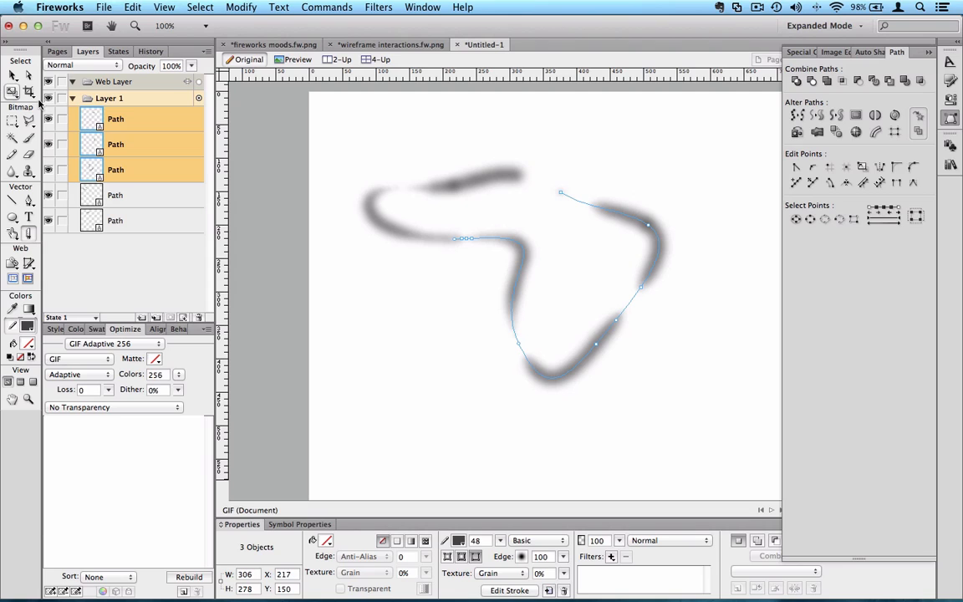
# - Pull the cut pieces apart: the upper piece up, the left curve up and left, and the lower curve down
pyautogui.click(11, 75)
pyautogui.click(447, 206)
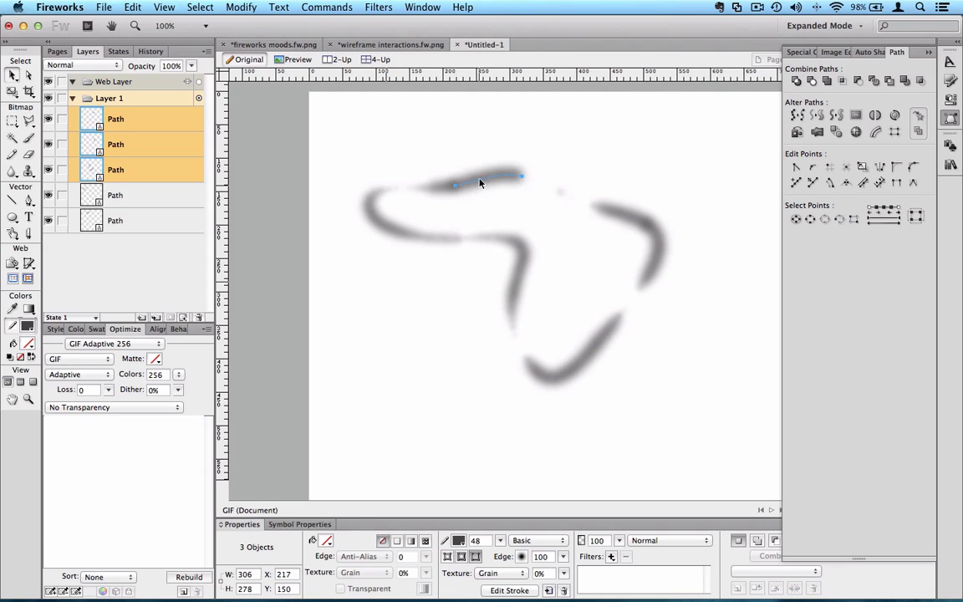
pyautogui.moveTo(481, 182); pyautogui.dragTo(480, 135)
pyautogui.moveTo(426, 187); pyautogui.dragTo(383, 168)
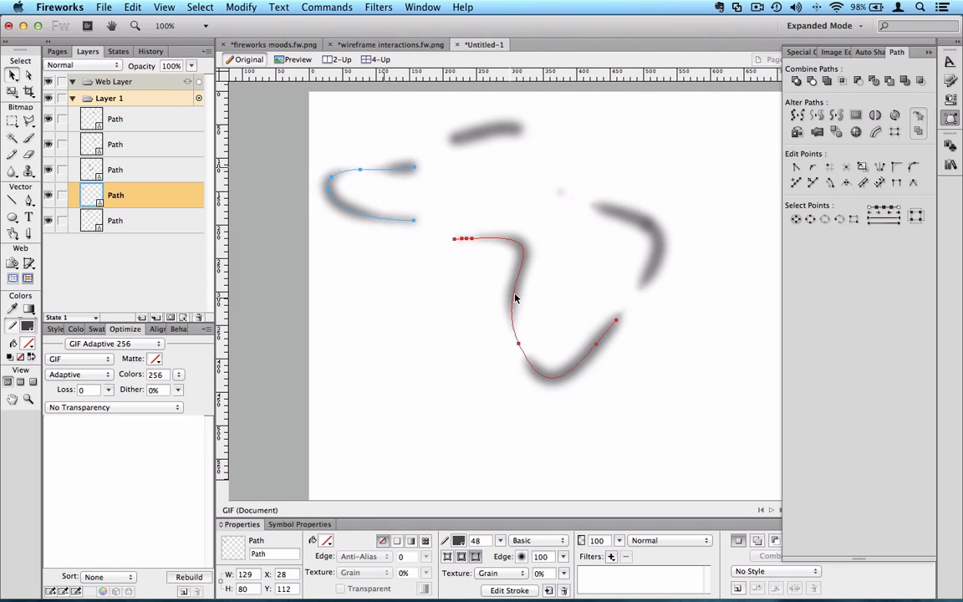
pyautogui.moveTo(516, 301); pyautogui.dragTo(512, 327)
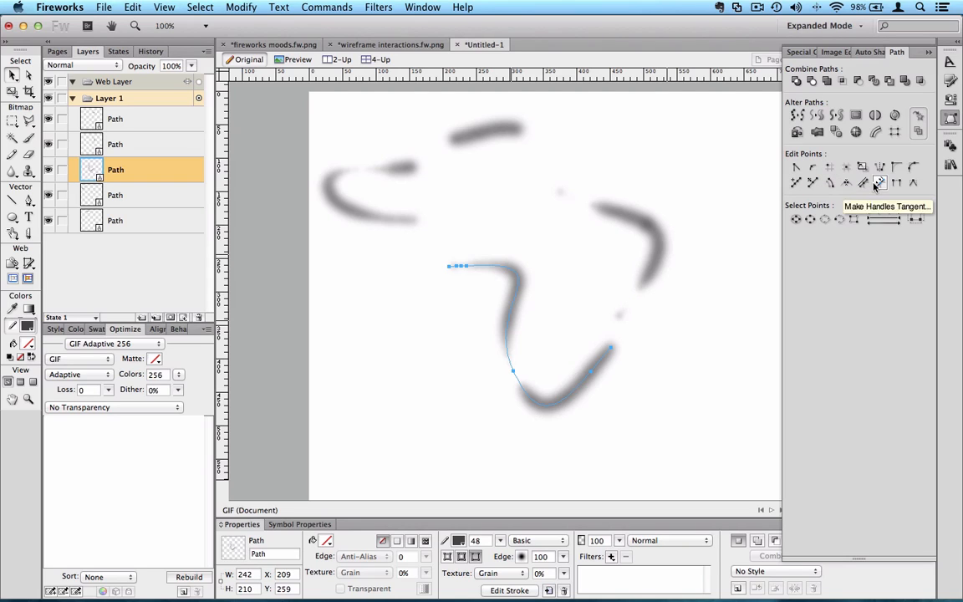
# - Try to join the left curve's upper end with the top piece's left end using Join Points
pyautogui.click(473, 142)
pyautogui.press('super+shift+Down')
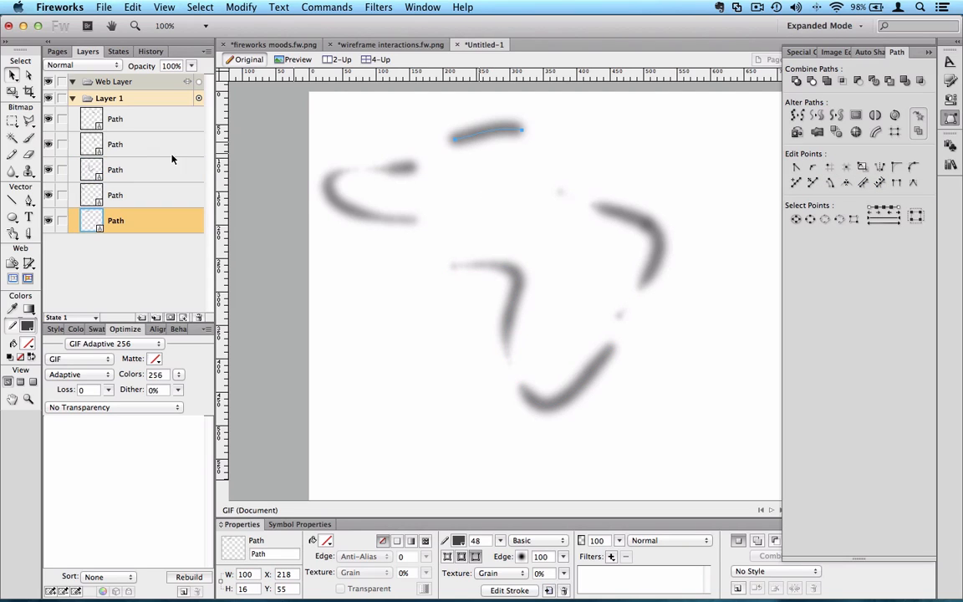
pyautogui.click(28, 75)
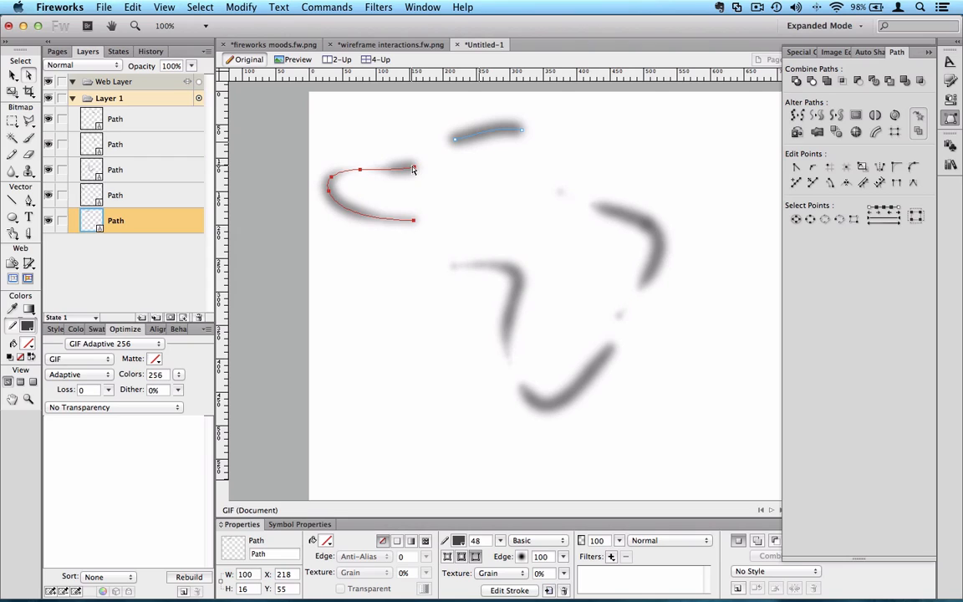
pyautogui.click(410, 169)
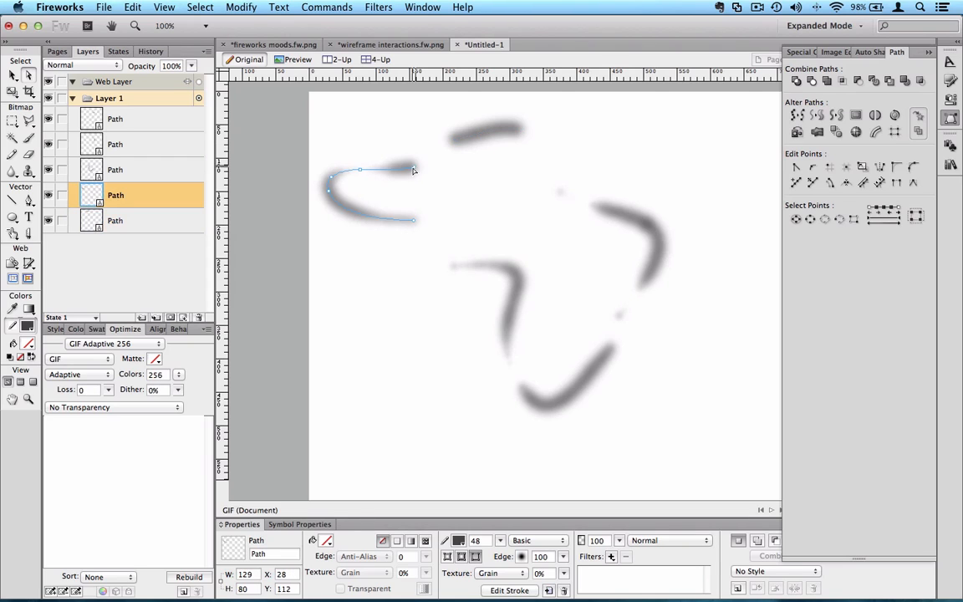
pyautogui.keyDown('shift'); pyautogui.click(456, 144); pyautogui.keyUp('shift')
pyautogui.moveTo(408, 127); pyautogui.dragTo(466, 175)
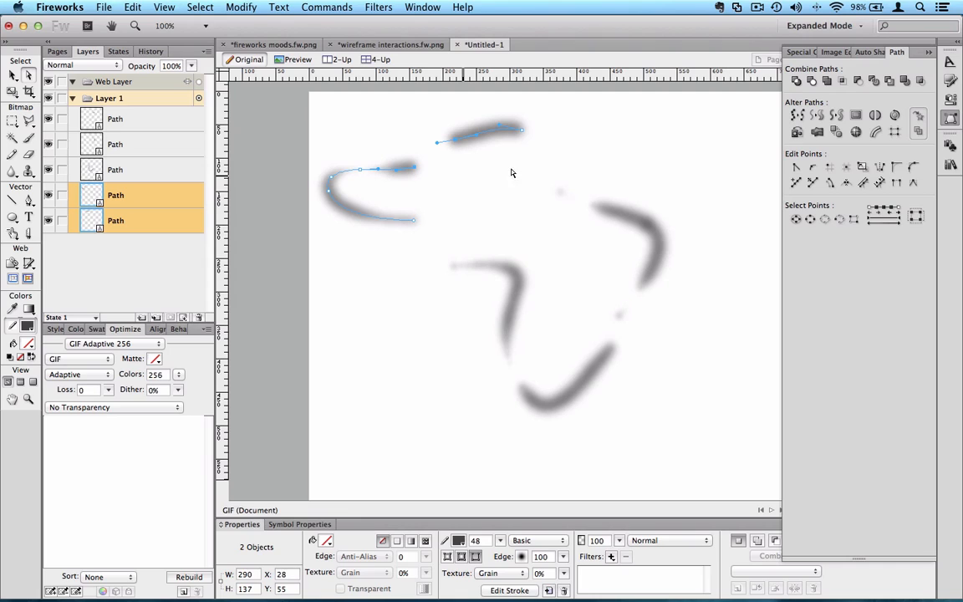
pyautogui.click(893, 186)
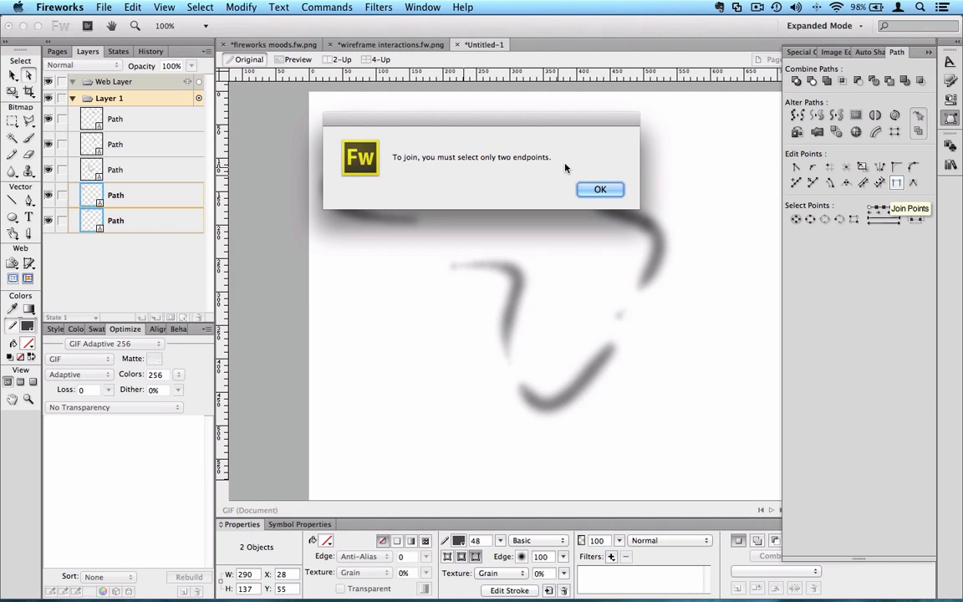
pyautogui.click(590, 189)
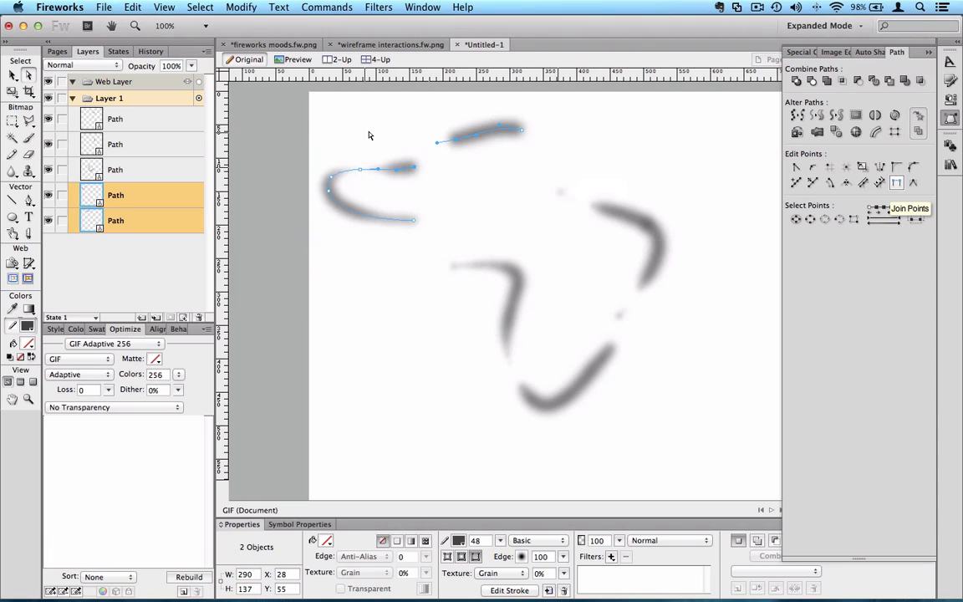
# - Reselect only the left curve's upper endpoint and the top piece's left endpoint, join them with Join Points, and deselect the path
pyautogui.click(394, 146)
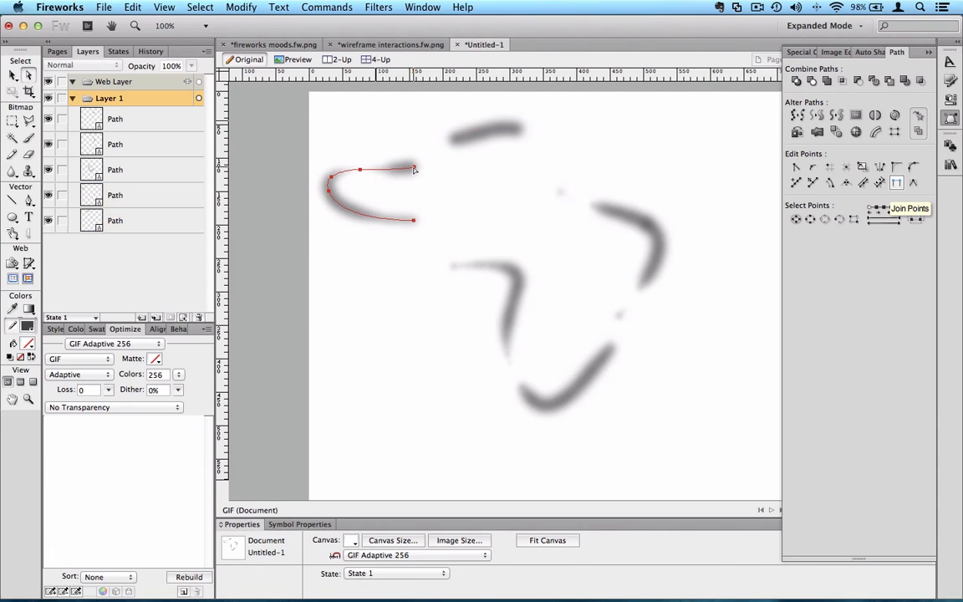
pyautogui.click(413, 167)
pyautogui.click(413, 167)
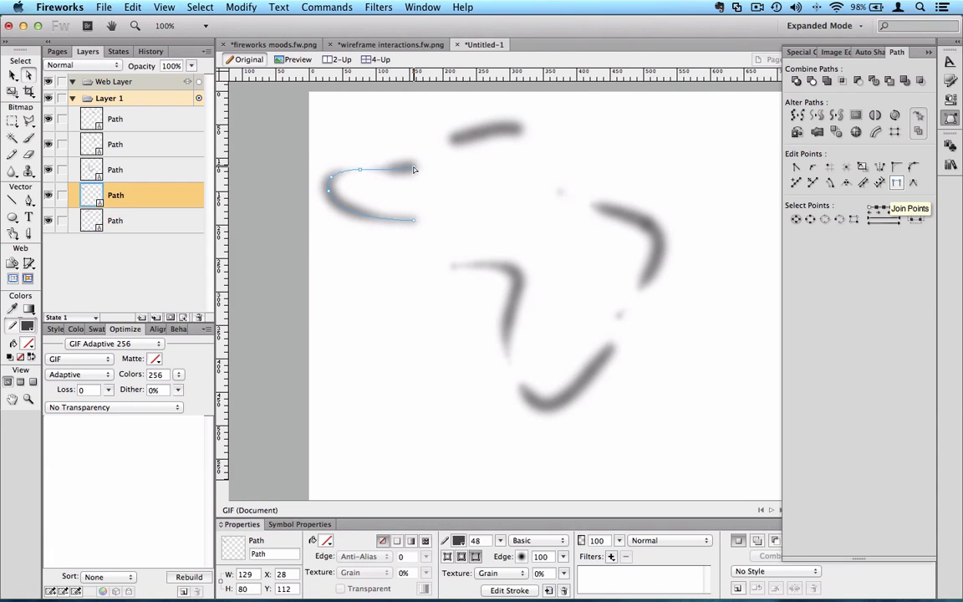
pyautogui.keyDown('shift'); pyautogui.click(456, 144); pyautogui.keyUp('shift')
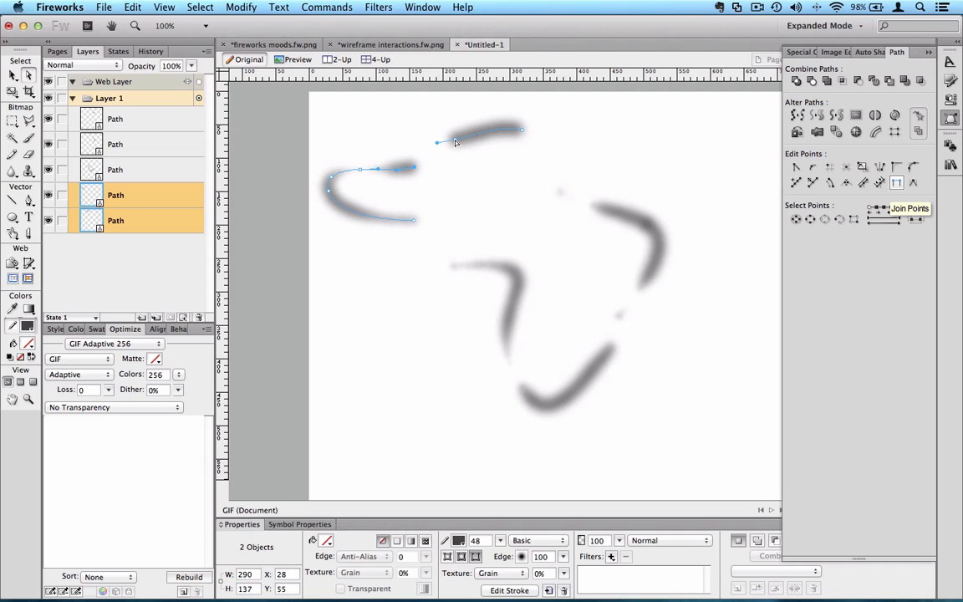
pyautogui.click(809, 167)
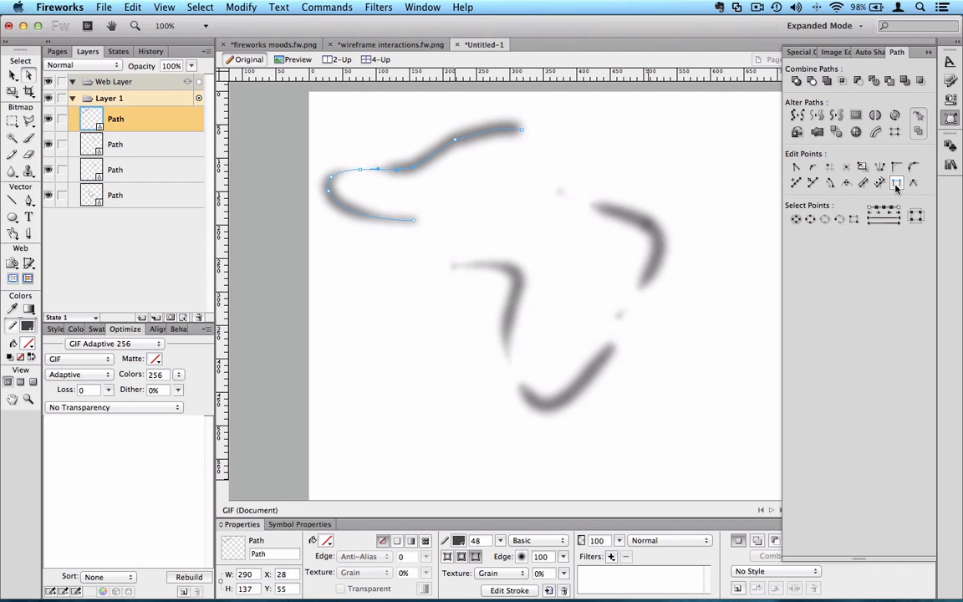
pyautogui.click(402, 307)
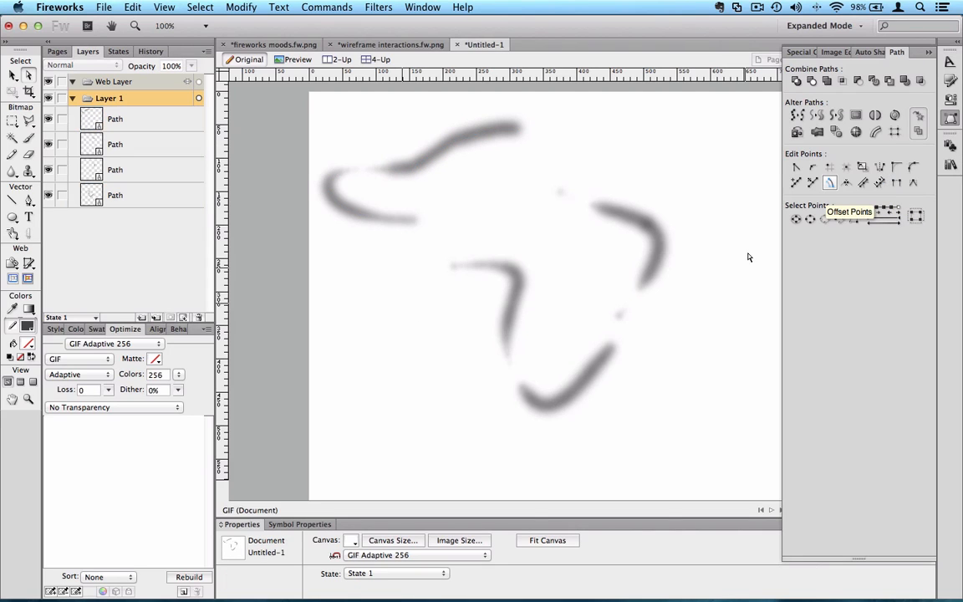